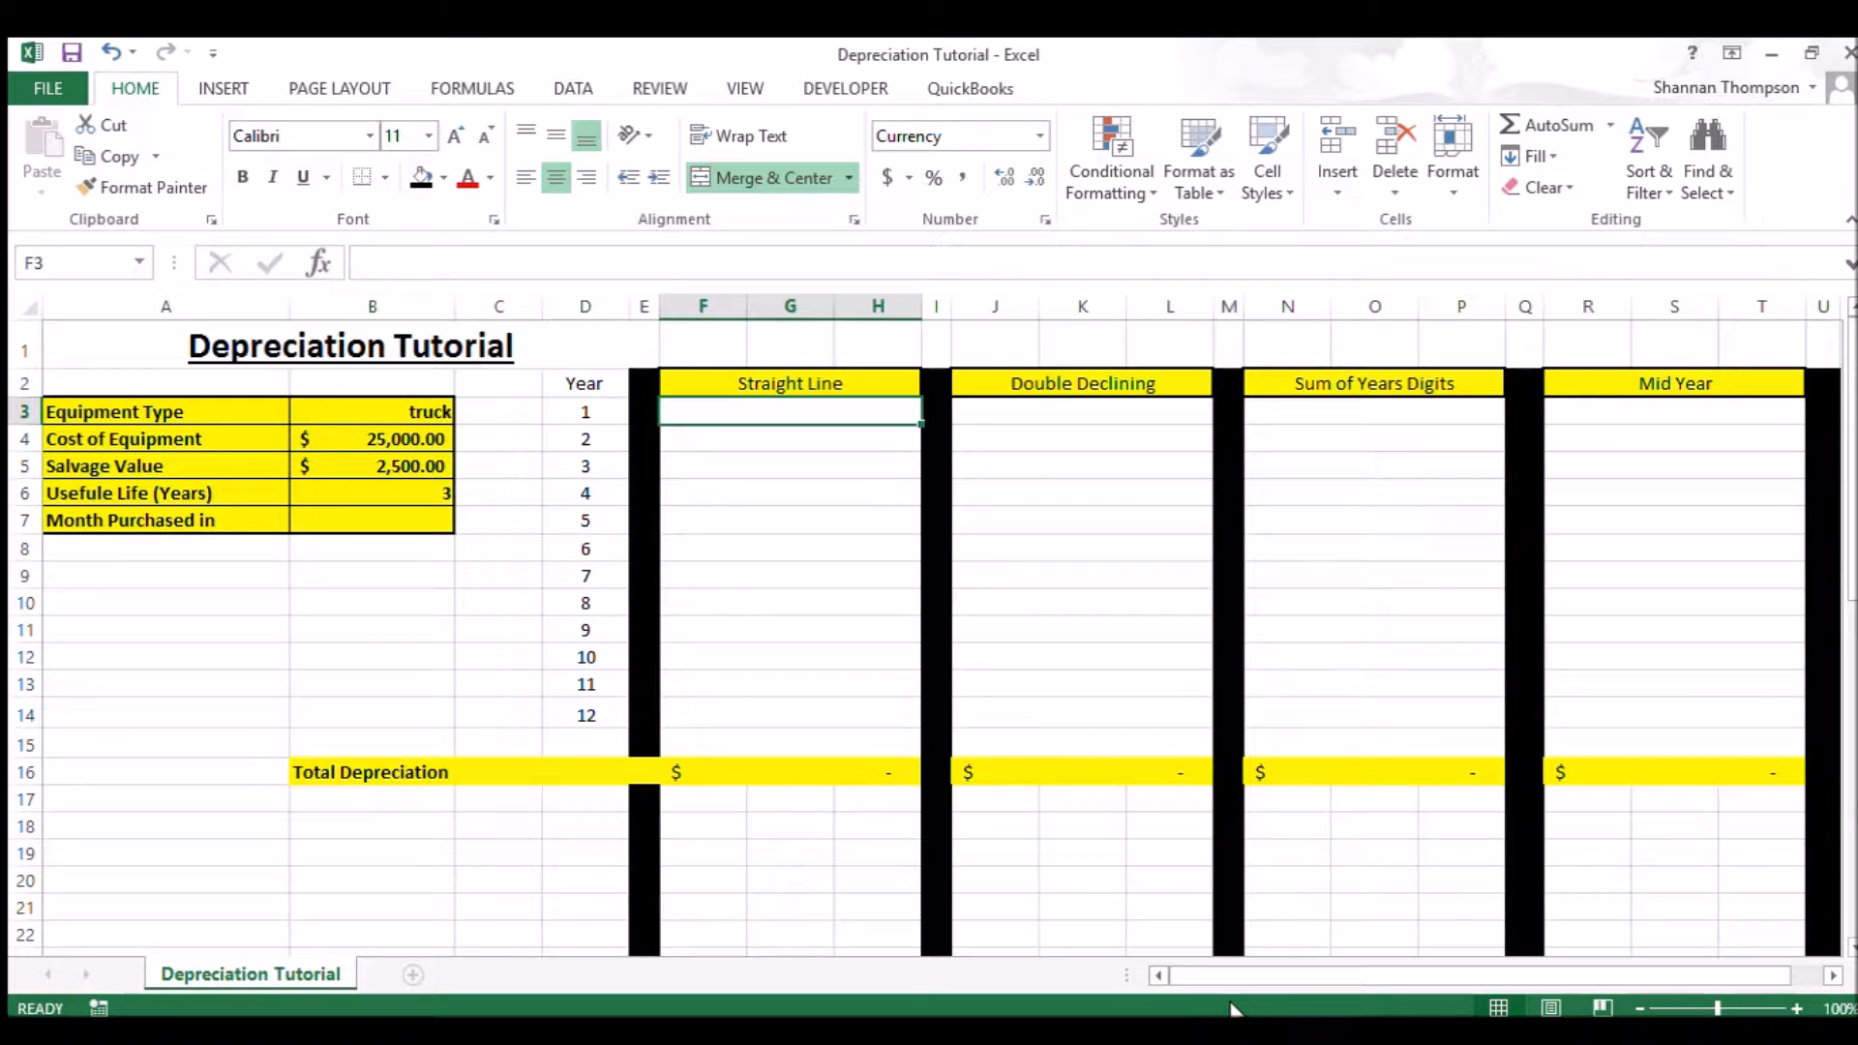
- Begin a straight-line depreciation formula for year 1 in F3 using SLN with the equipment cost in B4
{"action": "double_click", "coordinate": [871, 417]}
{"action": "type", "text": "="}
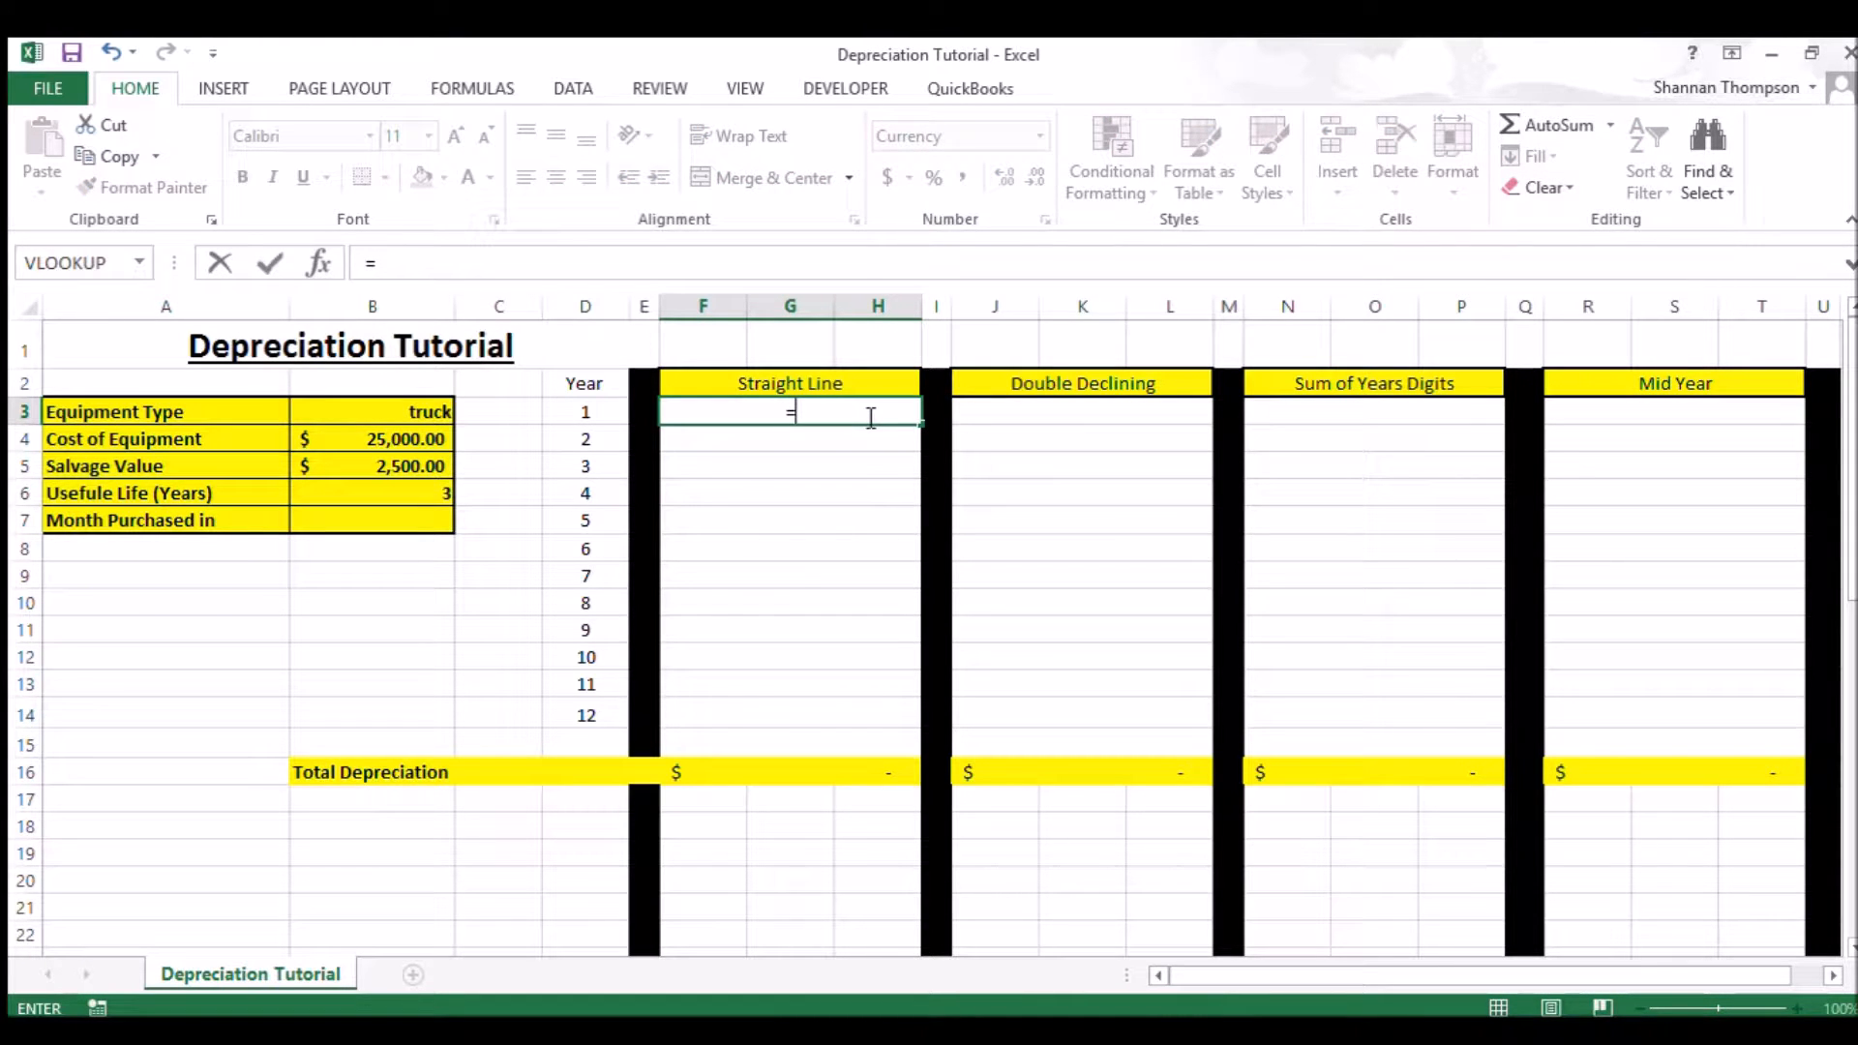
{"action": "type", "text": "sln"}
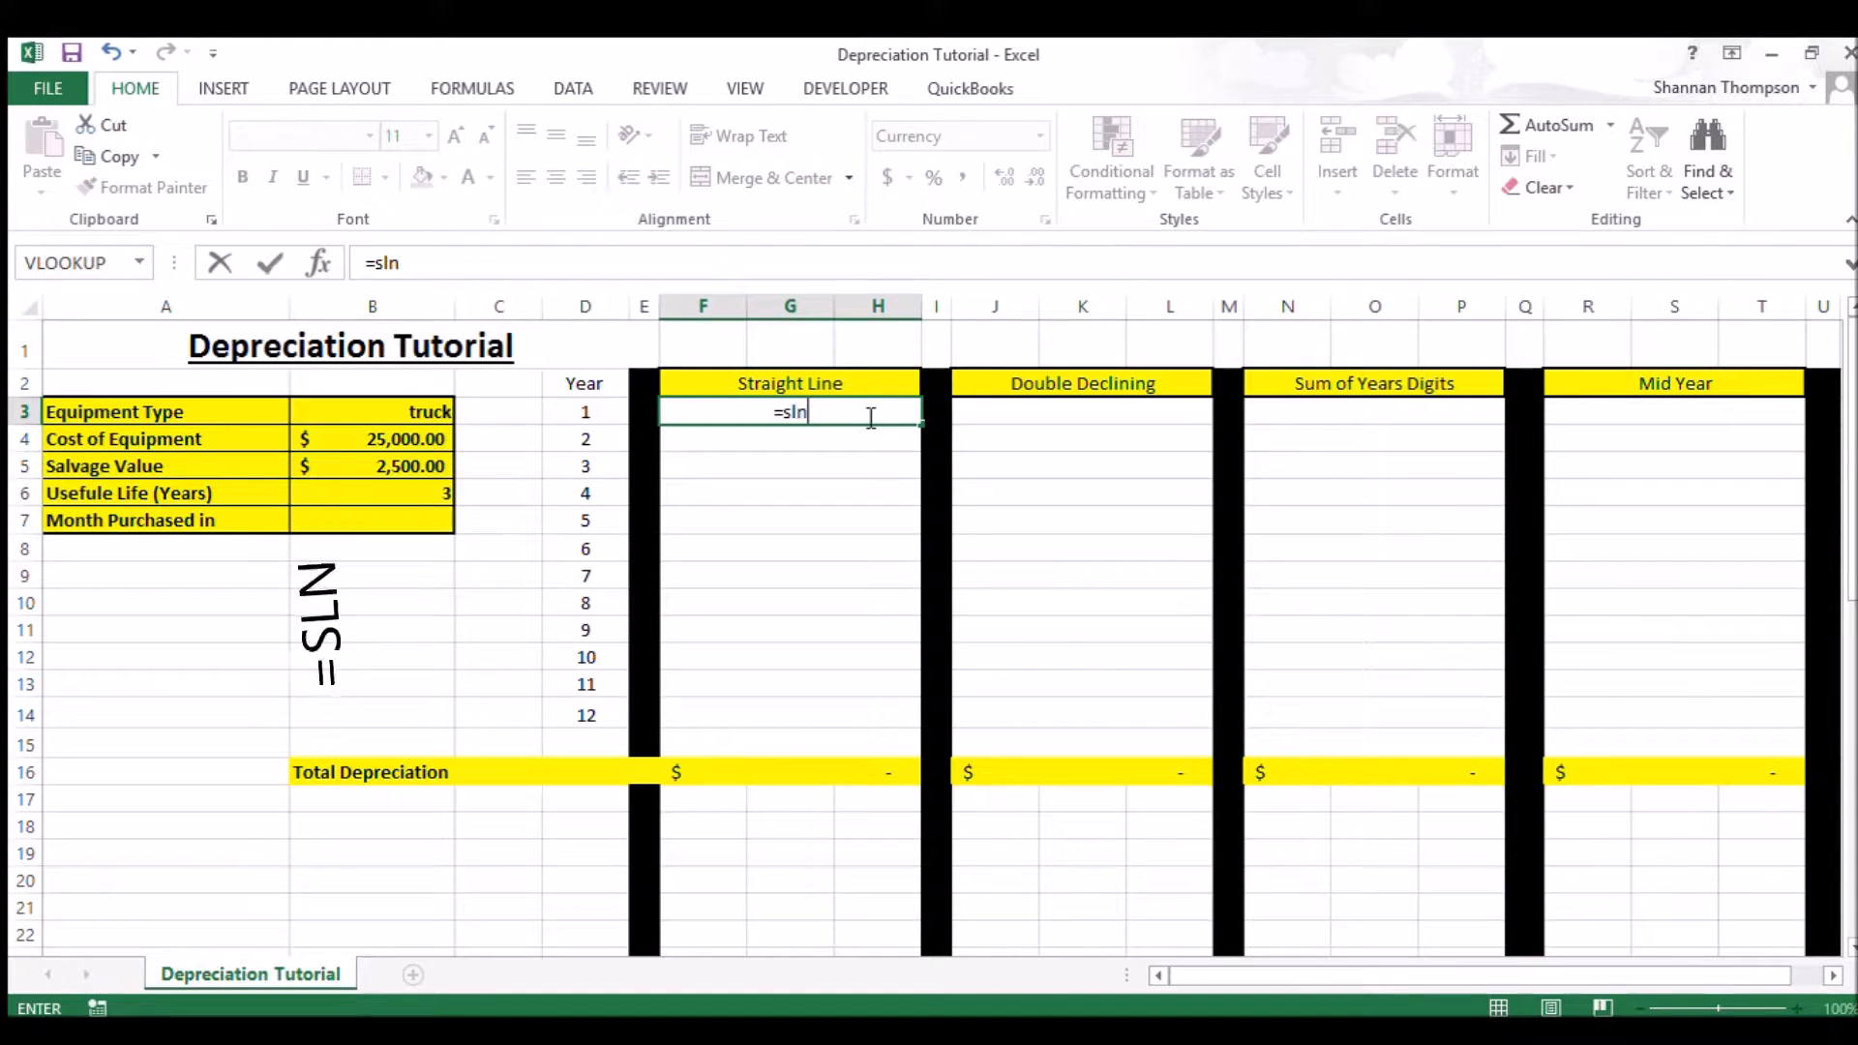
{"action": "type", "text": "("}
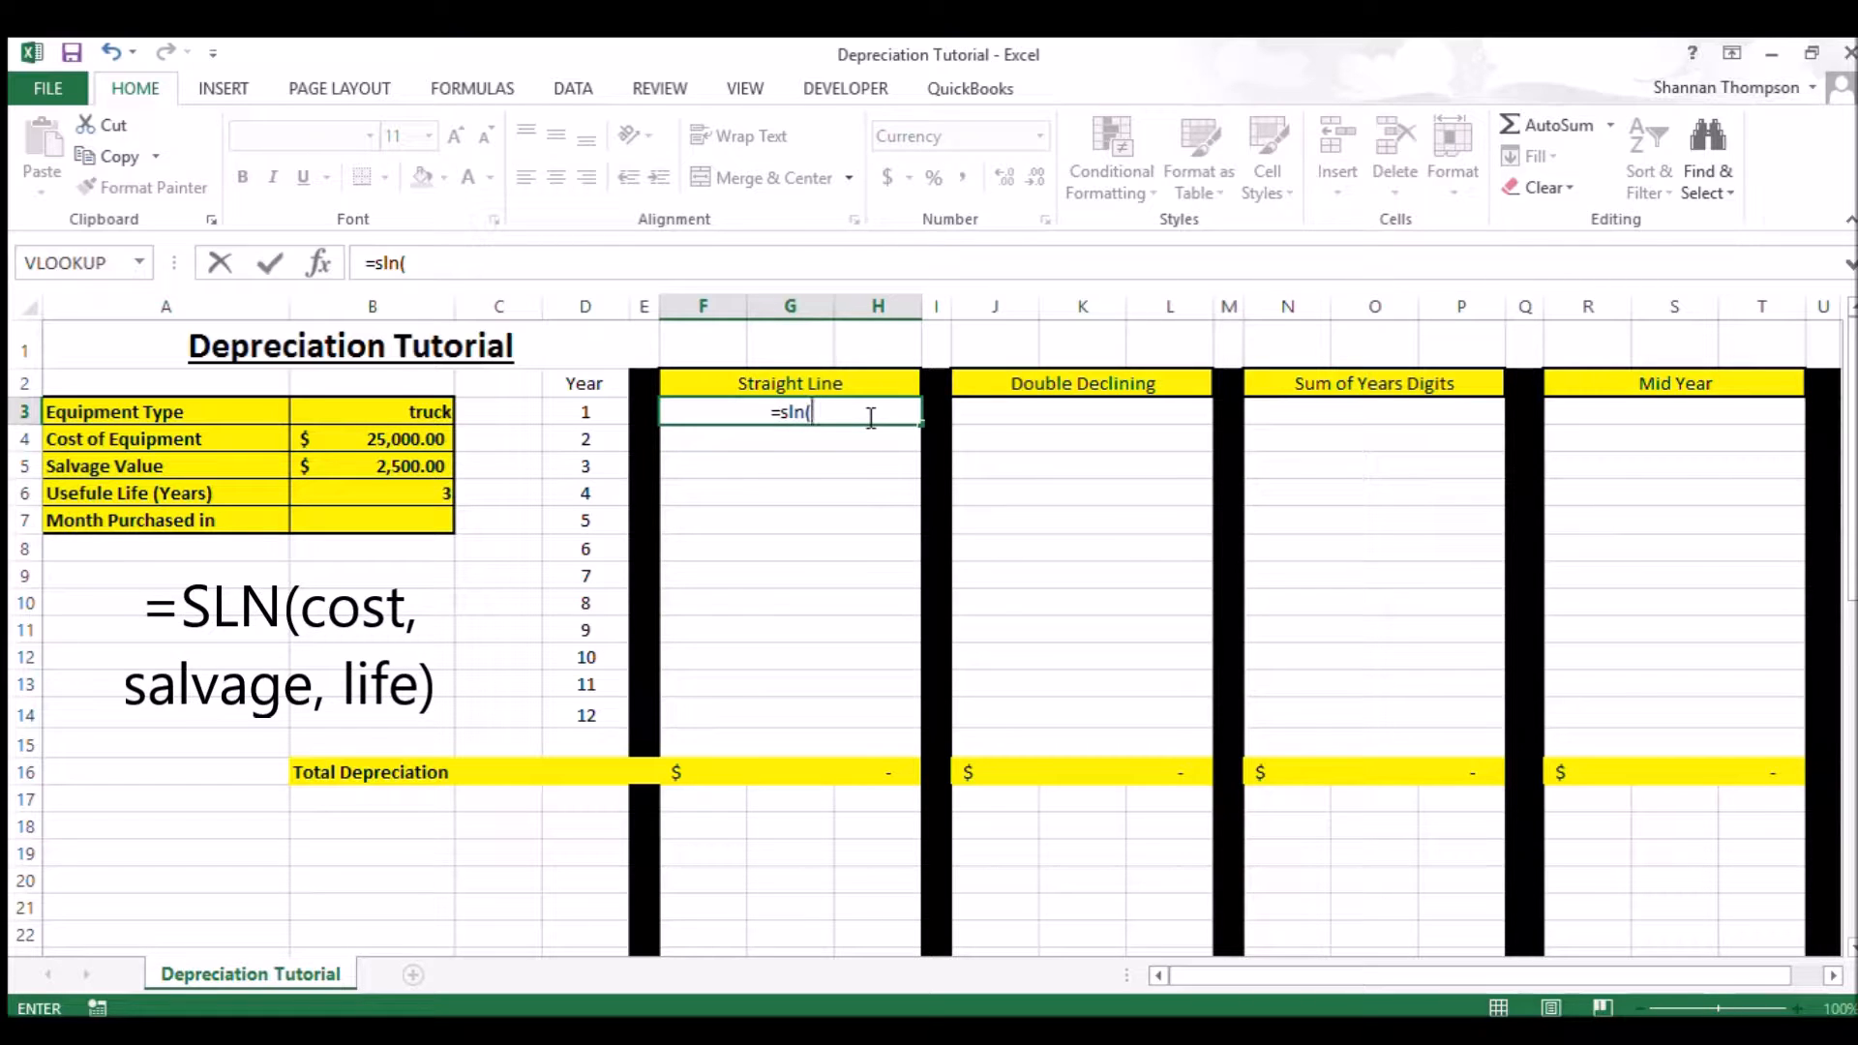
{"action": "left_click", "coordinate": [405, 446]}
{"action": "type", "text": ","}
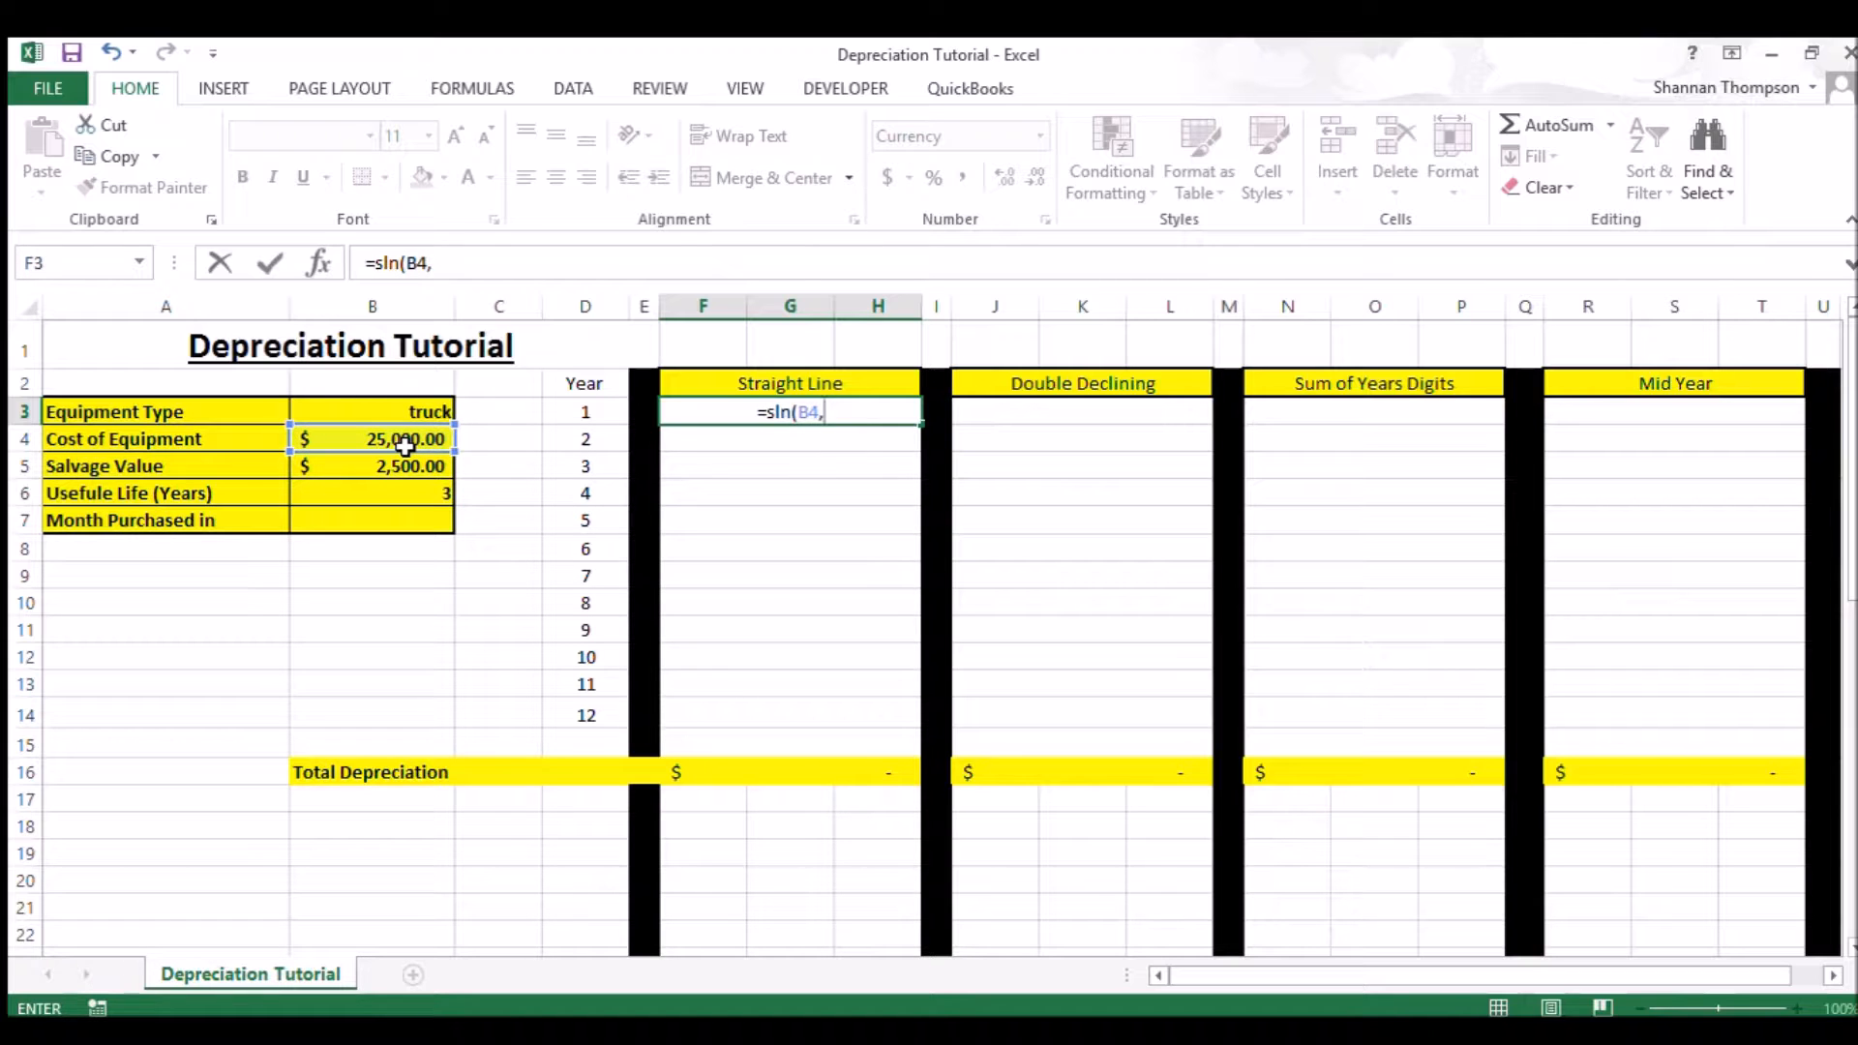
{"action": "key", "text": "Left"}
{"action": "key", "text": "F4"}
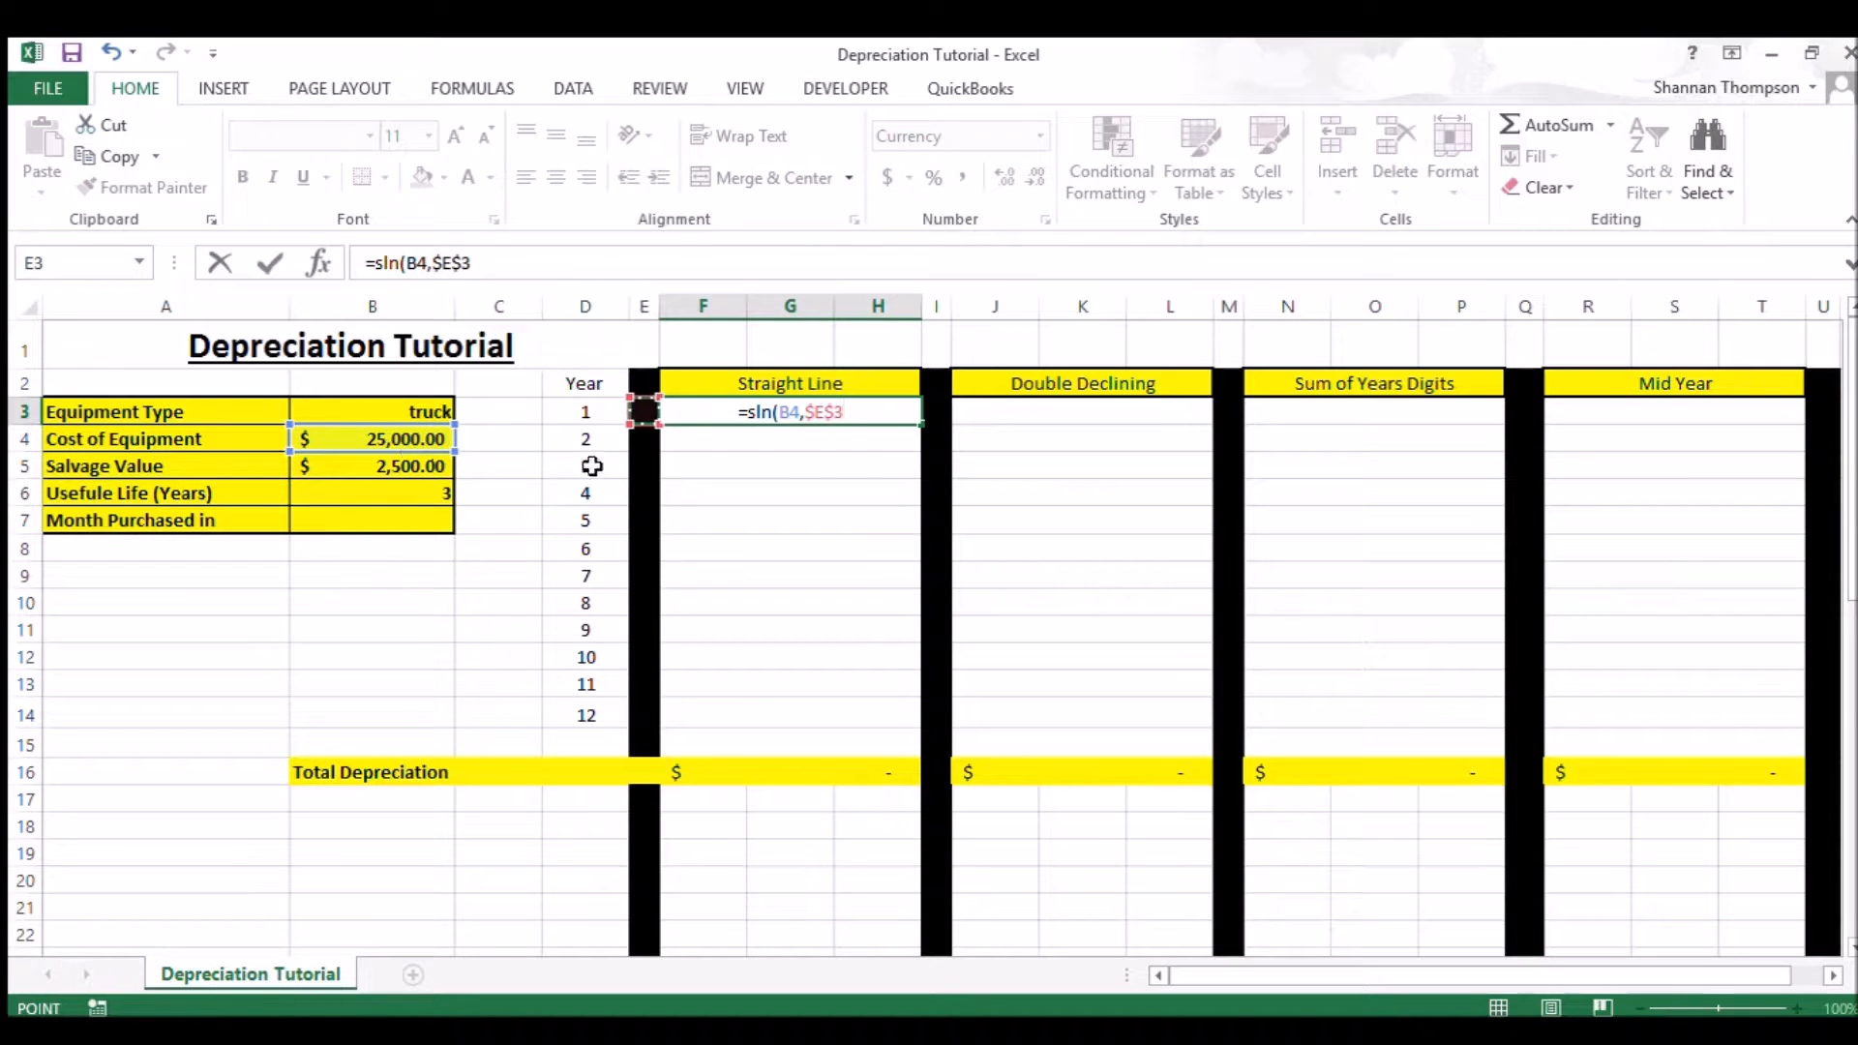
{"action": "key", "text": "BackSpace"}
{"action": "key", "text": "BackSpace"}
{"action": "key", "text": "BackSpace"}
{"action": "key", "text": "BackSpace"}
{"action": "key", "text": "BackSpace"}
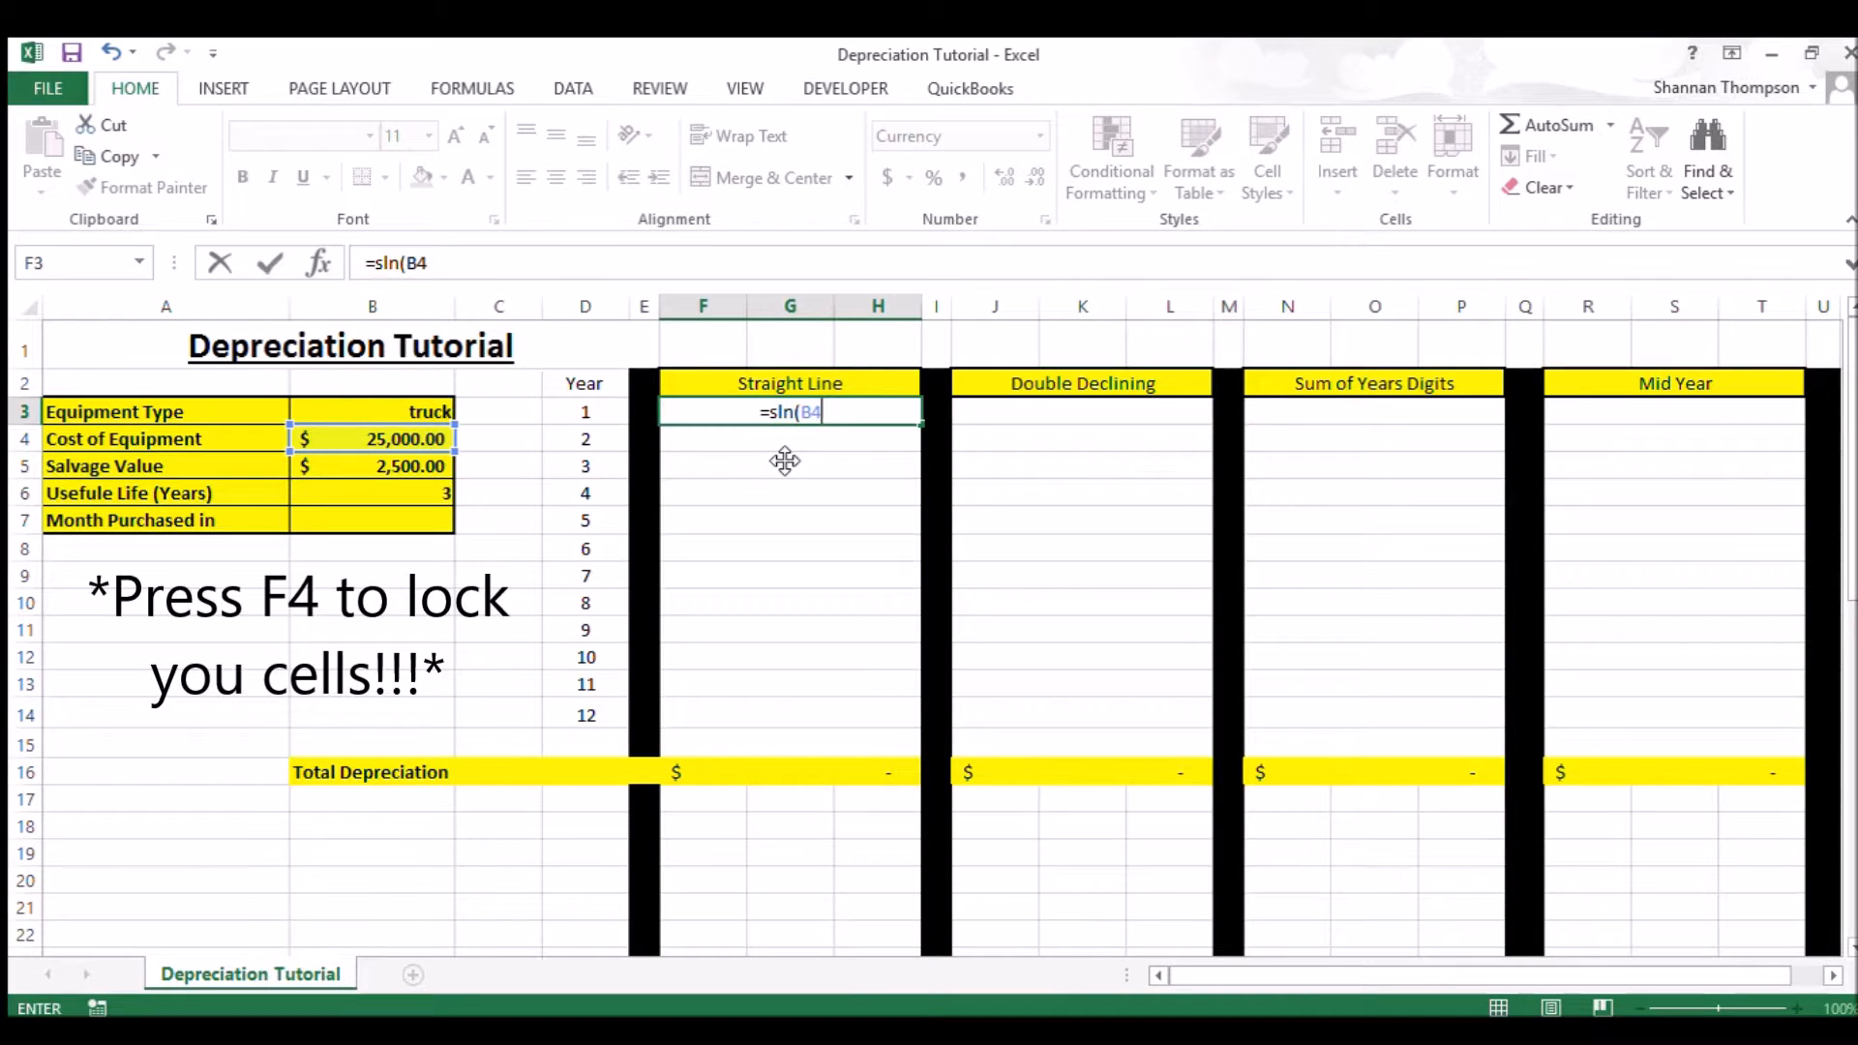
- Complete the year 1 SLN formula with absolute references to cost B4, salvage value B5 and useful life B6
{"action": "key", "text": "F4"}
{"action": "left_click", "coordinate": [854, 421]}
{"action": "type", "text": ","}
{"action": "left_click", "coordinate": [391, 468]}
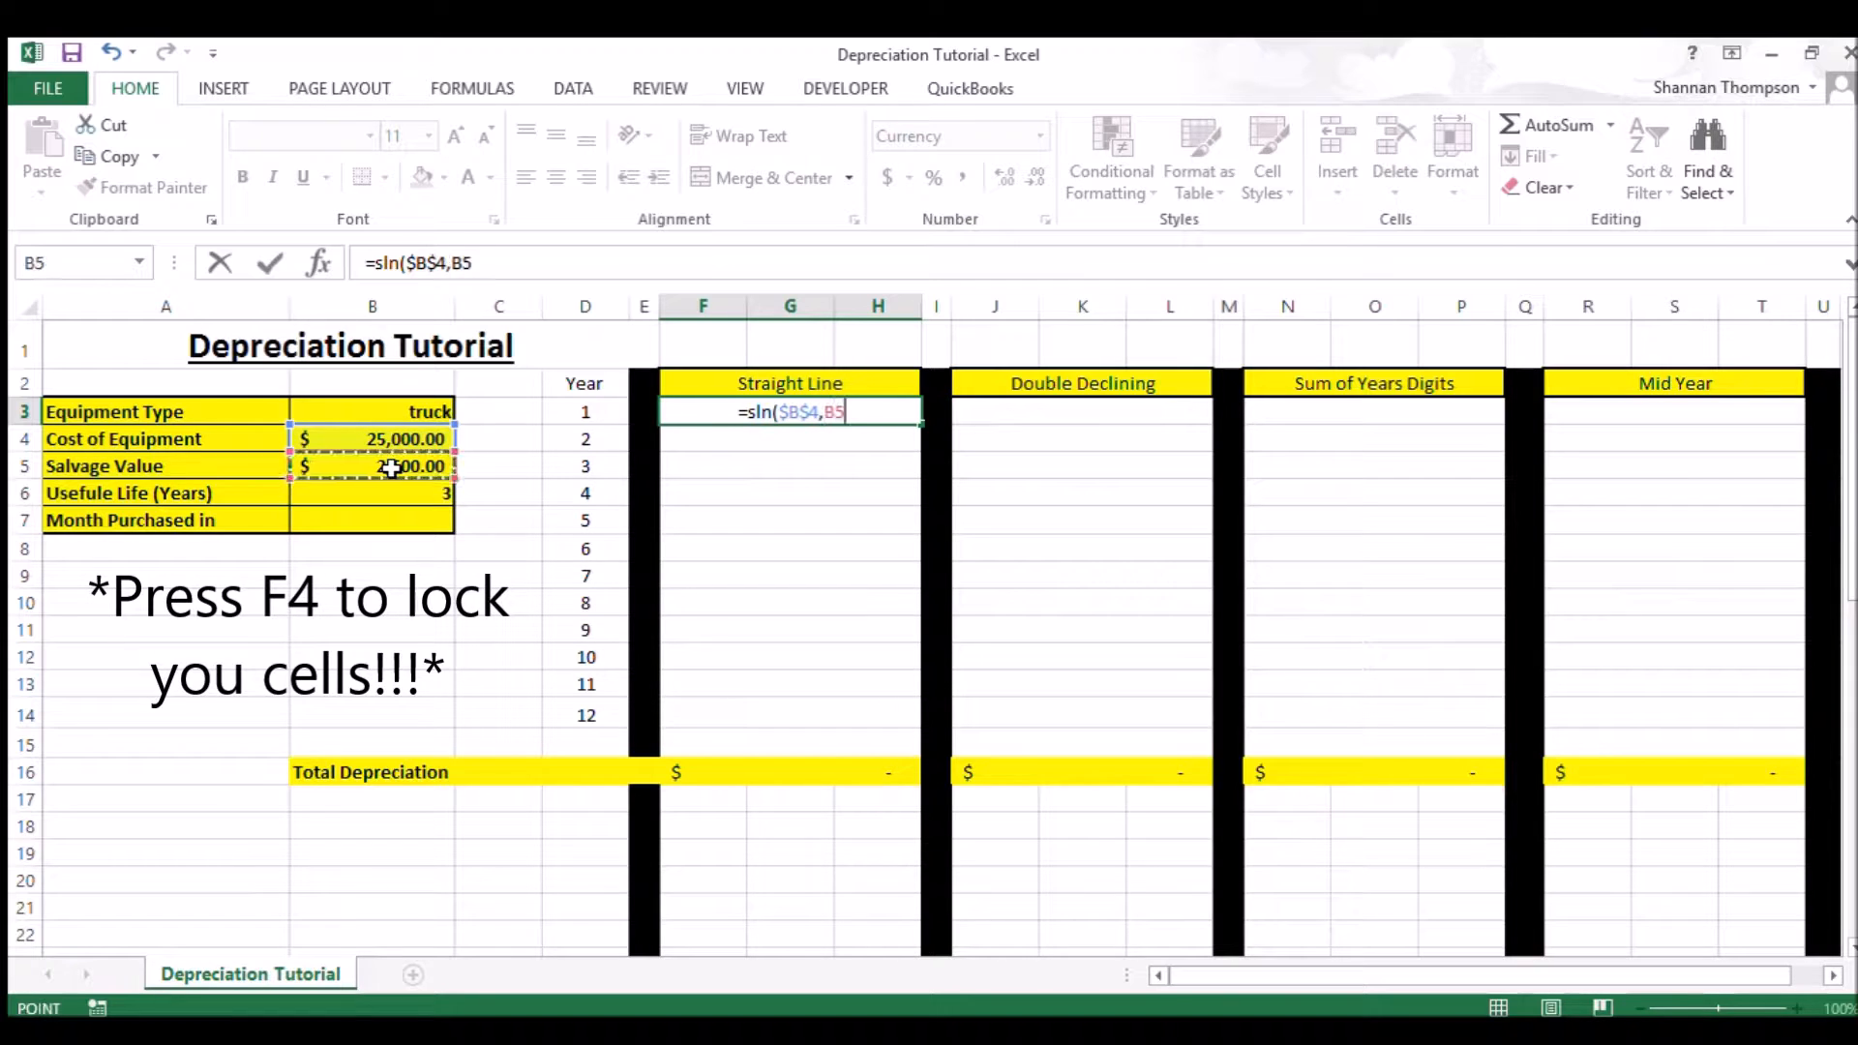
{"action": "key", "text": "F4"}
{"action": "type", "text": ","}
{"action": "left_click", "coordinate": [380, 500]}
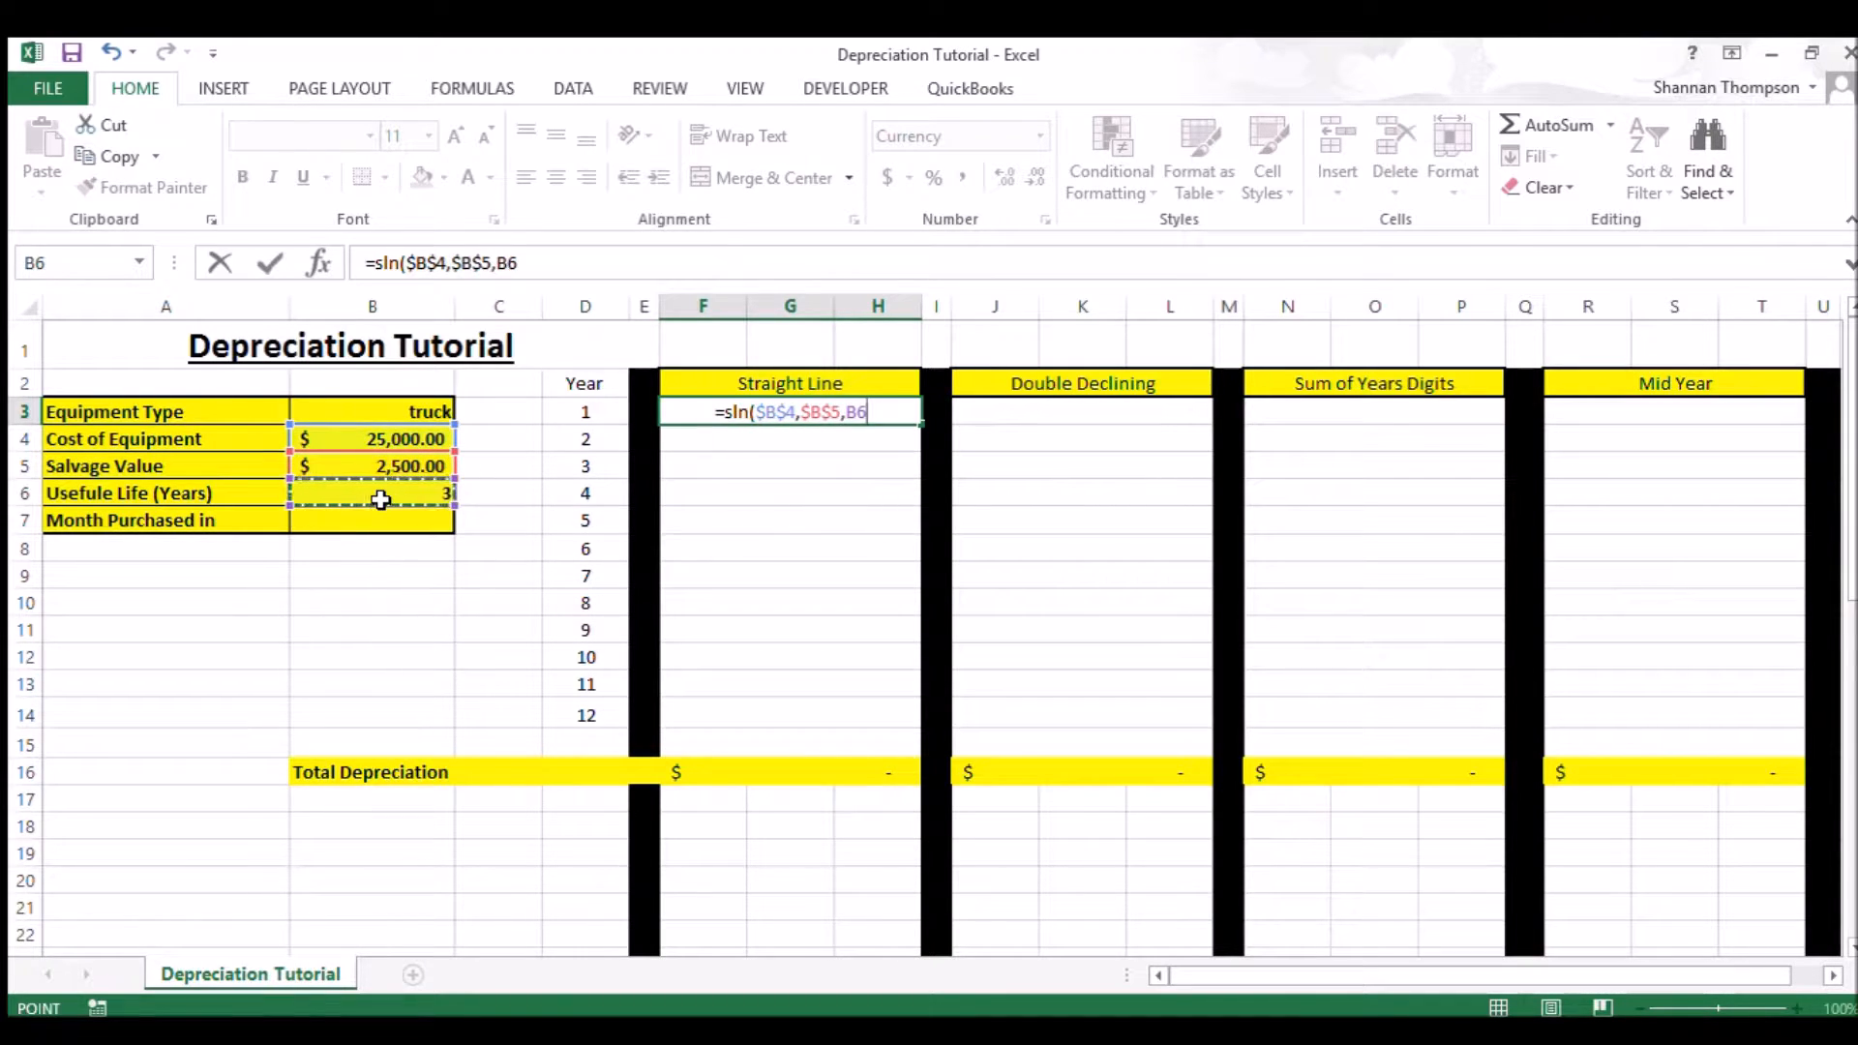
{"action": "key", "text": "Return"}
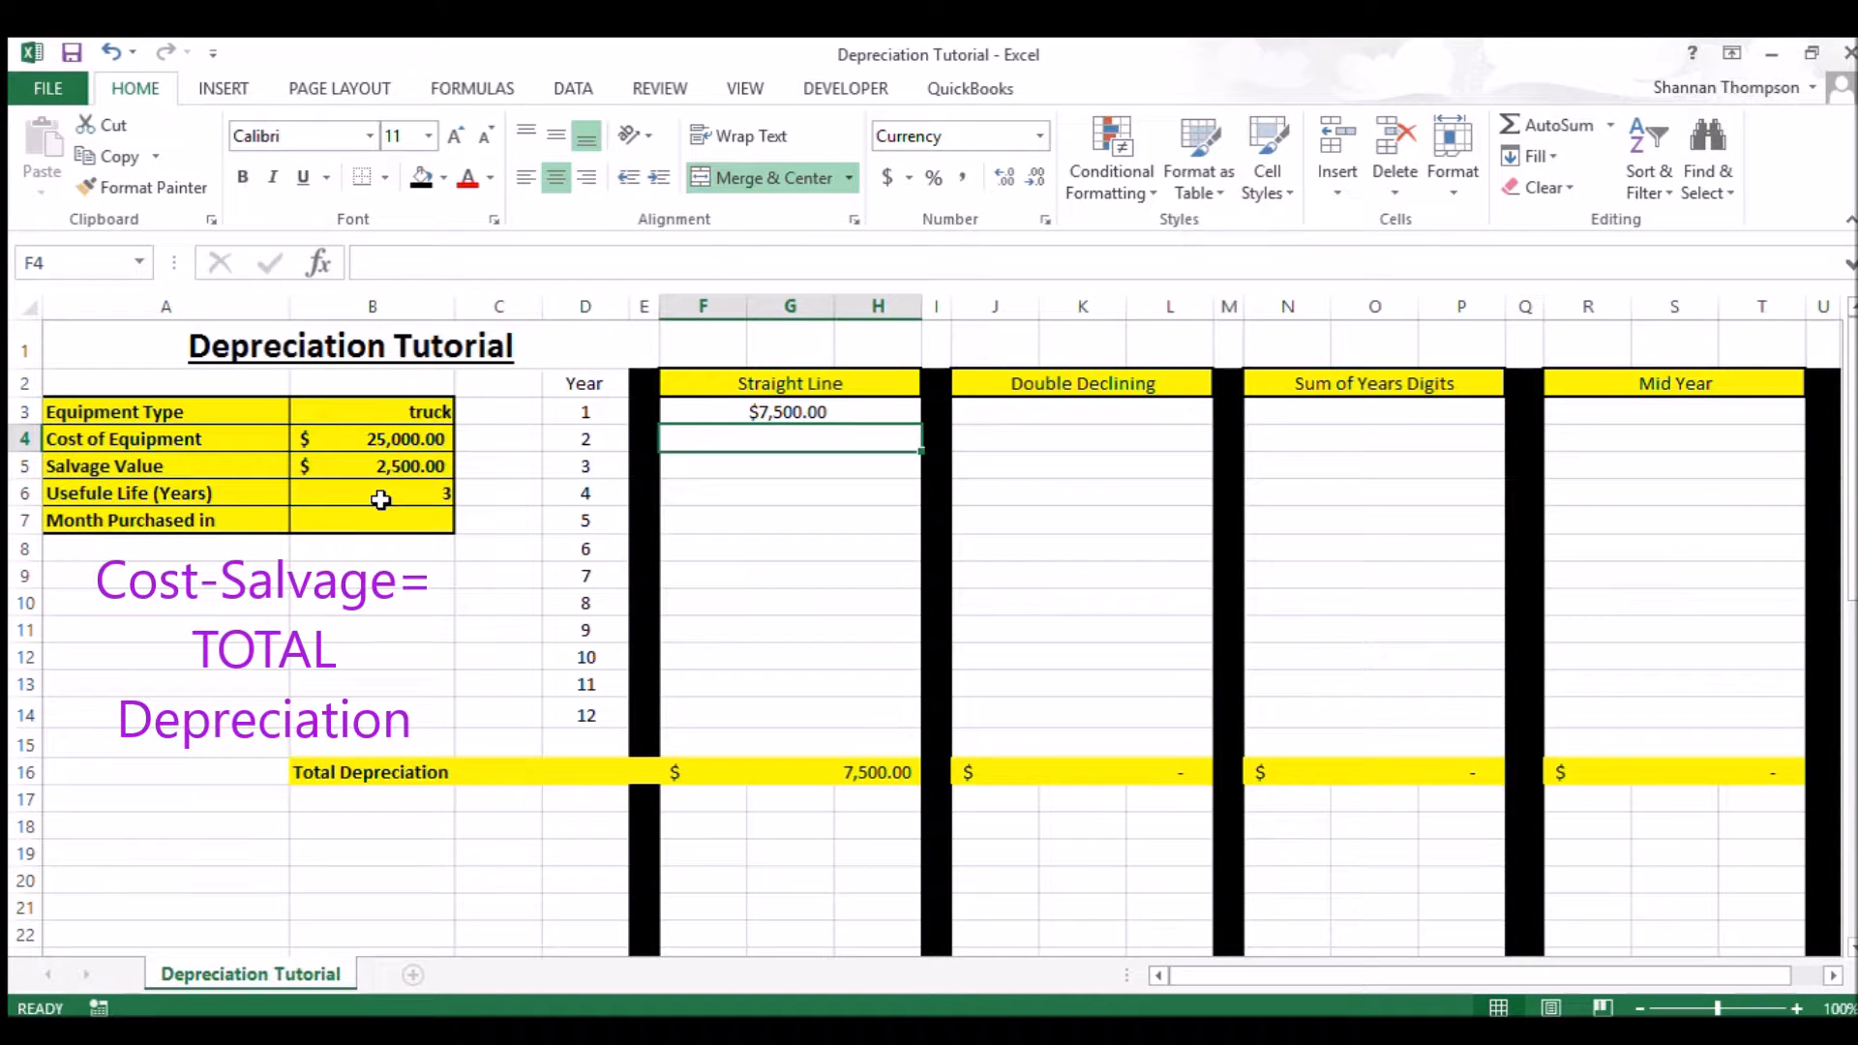
- Copy the year 1 straight-line formula down through year 3
{"action": "left_click", "coordinate": [793, 412]}
{"action": "left_click_drag", "start_coordinate": [908, 432], "coordinate": [914, 474]}
{"action": "left_click", "coordinate": [851, 856]}
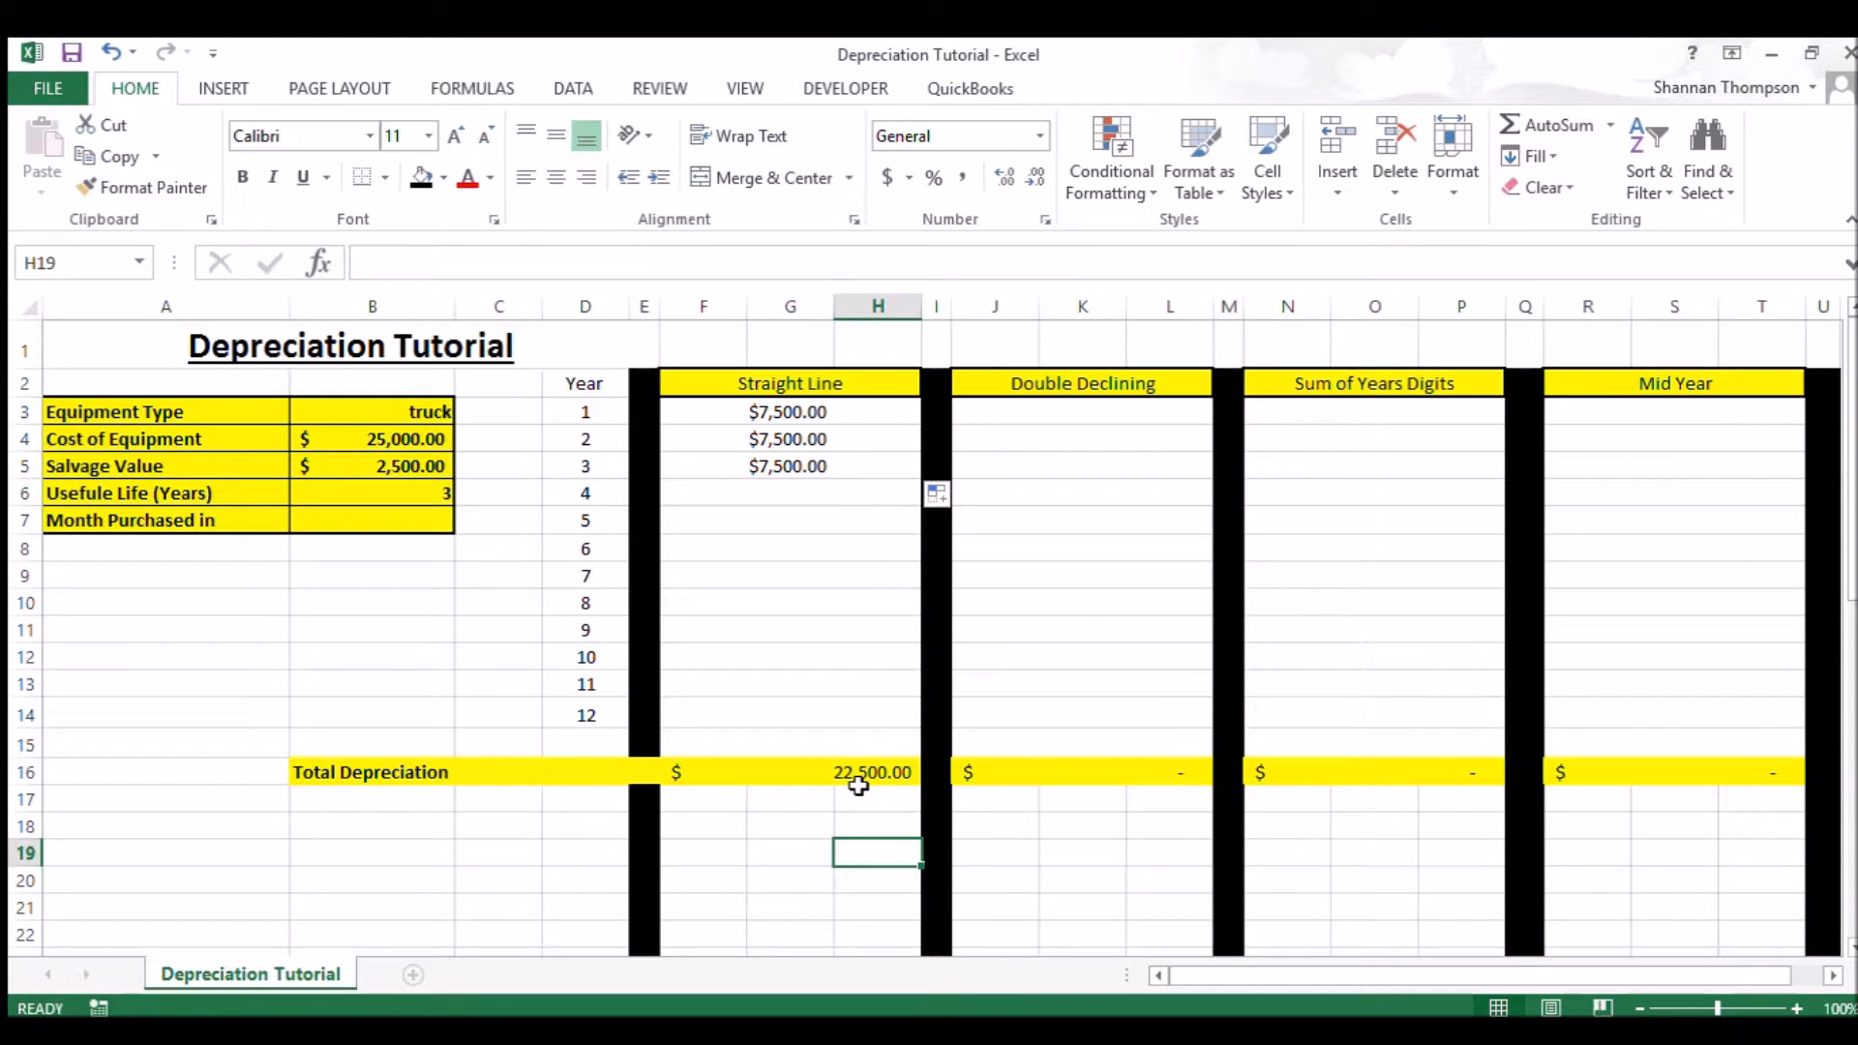
- Begin a double declining formula for year 1 in J3 using DDB with cost $B$4 and salvage value $B$5
{"action": "left_click", "coordinate": [1101, 411]}
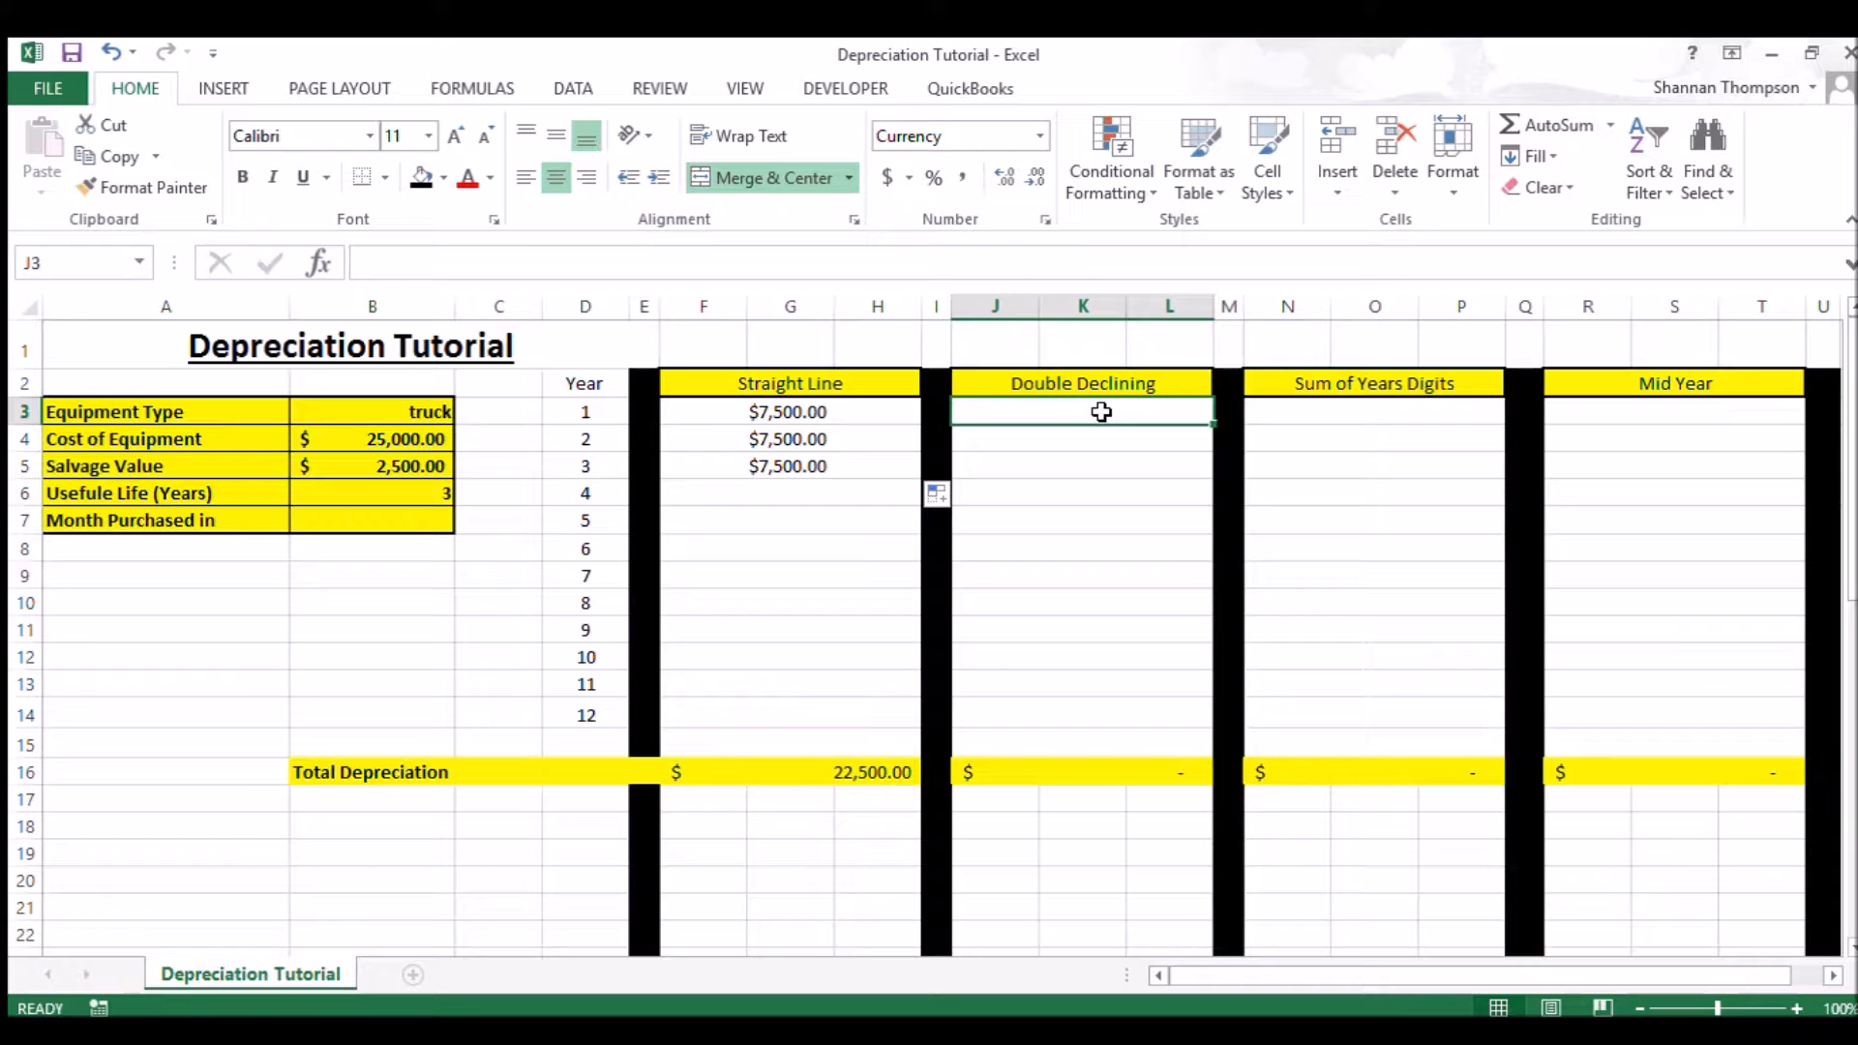
{"action": "type", "text": "="}
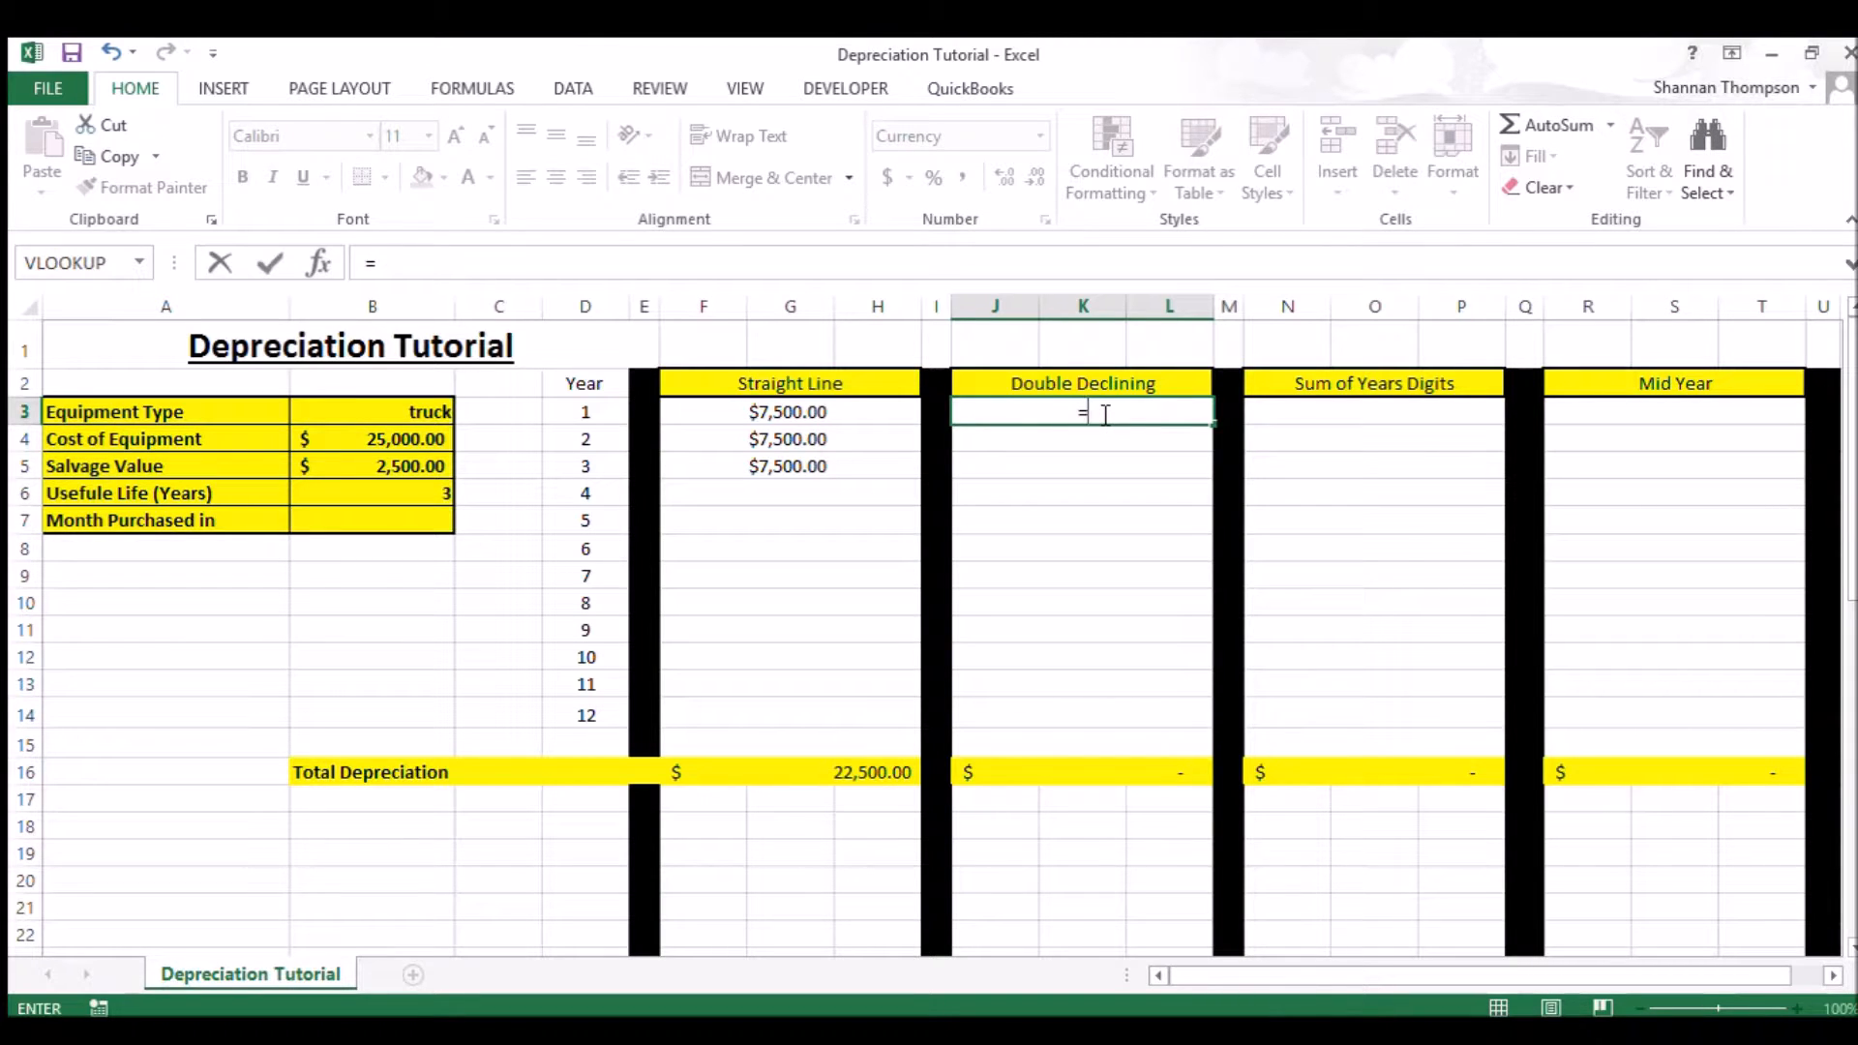
{"action": "type", "text": "ddb("}
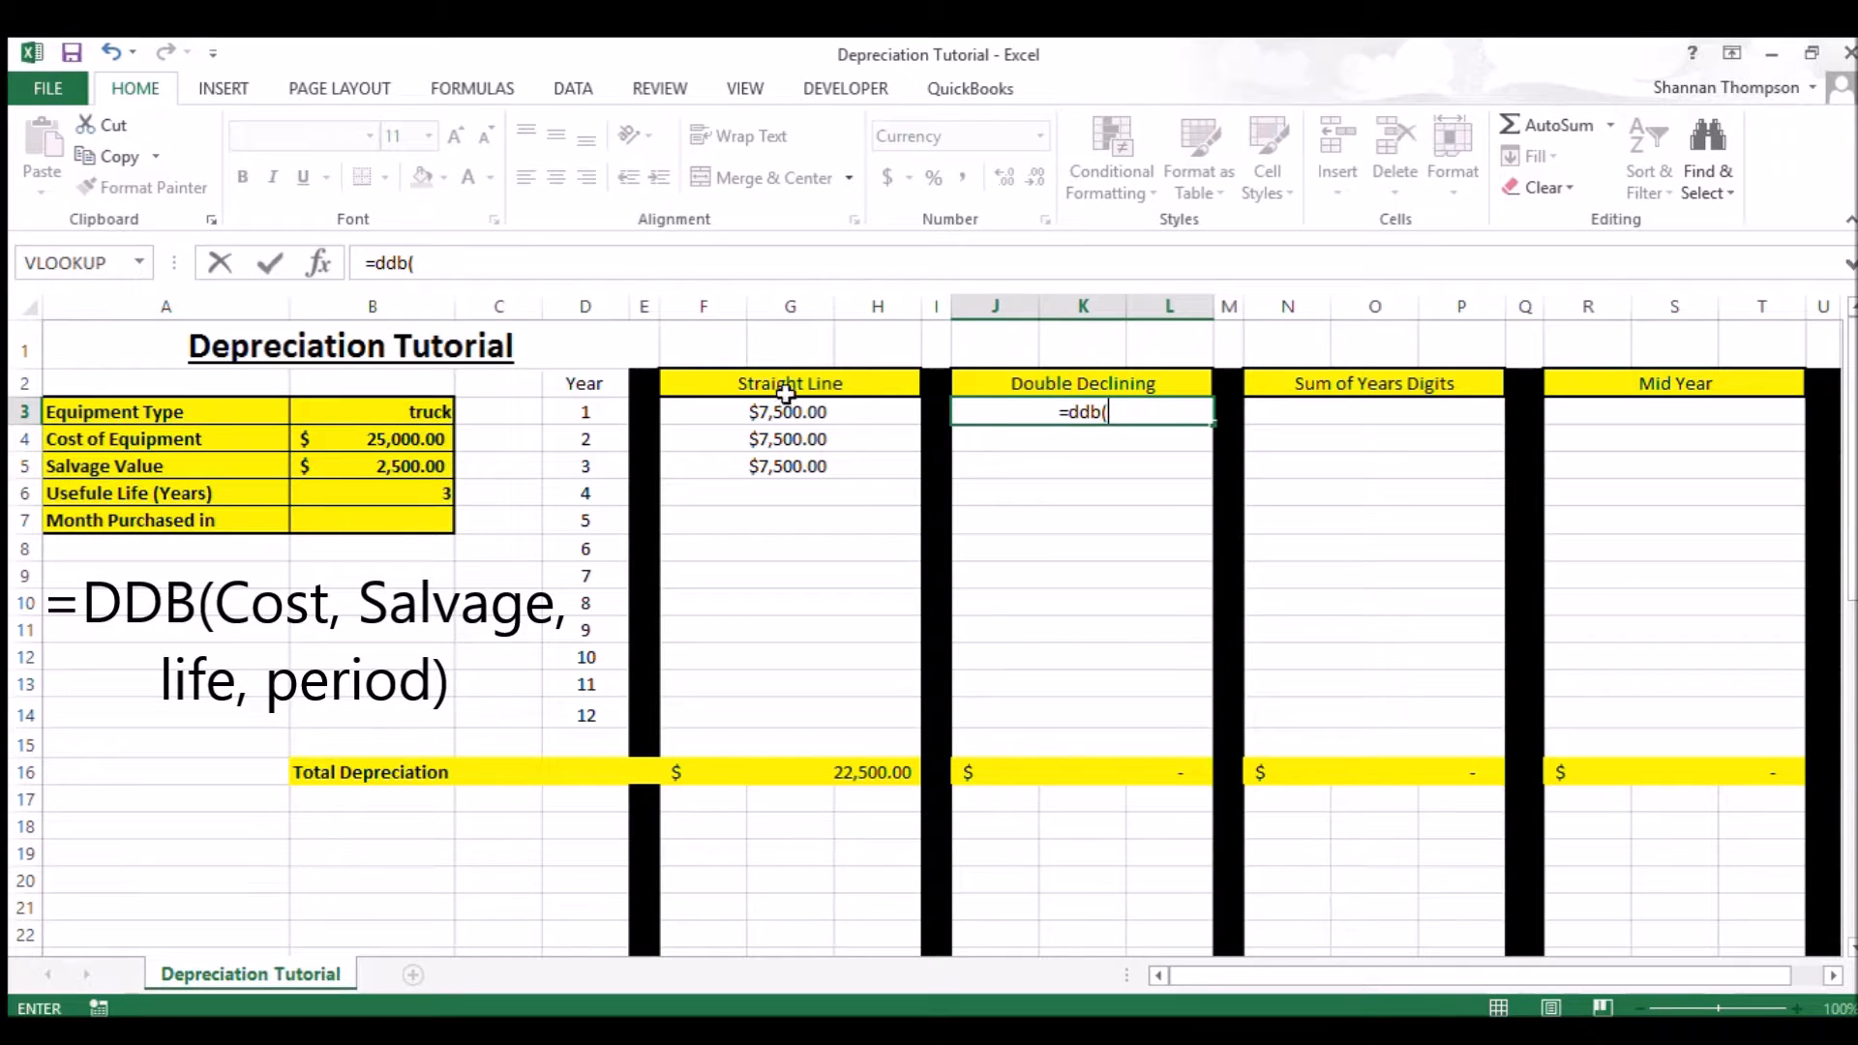
{"action": "left_click", "coordinate": [388, 436]}
{"action": "key", "text": "F4"}
{"action": "type", "text": ","}
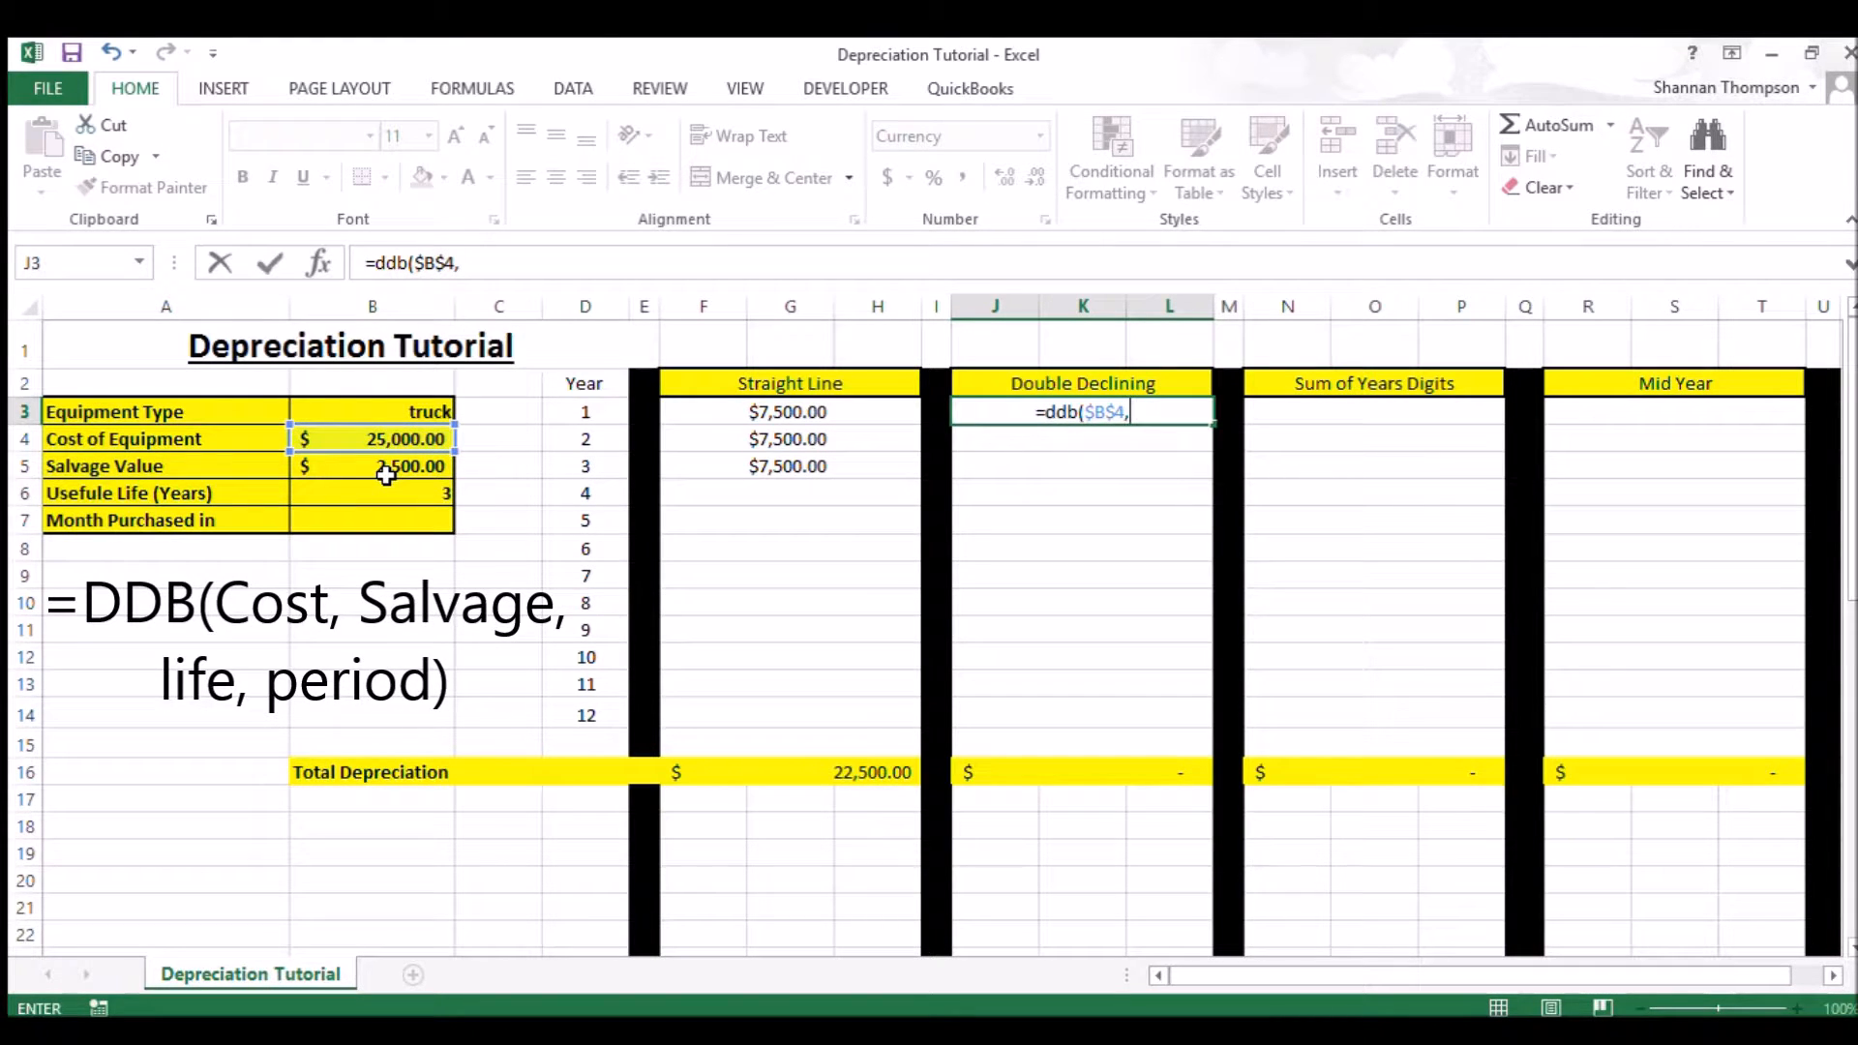
{"action": "left_click", "coordinate": [386, 475]}
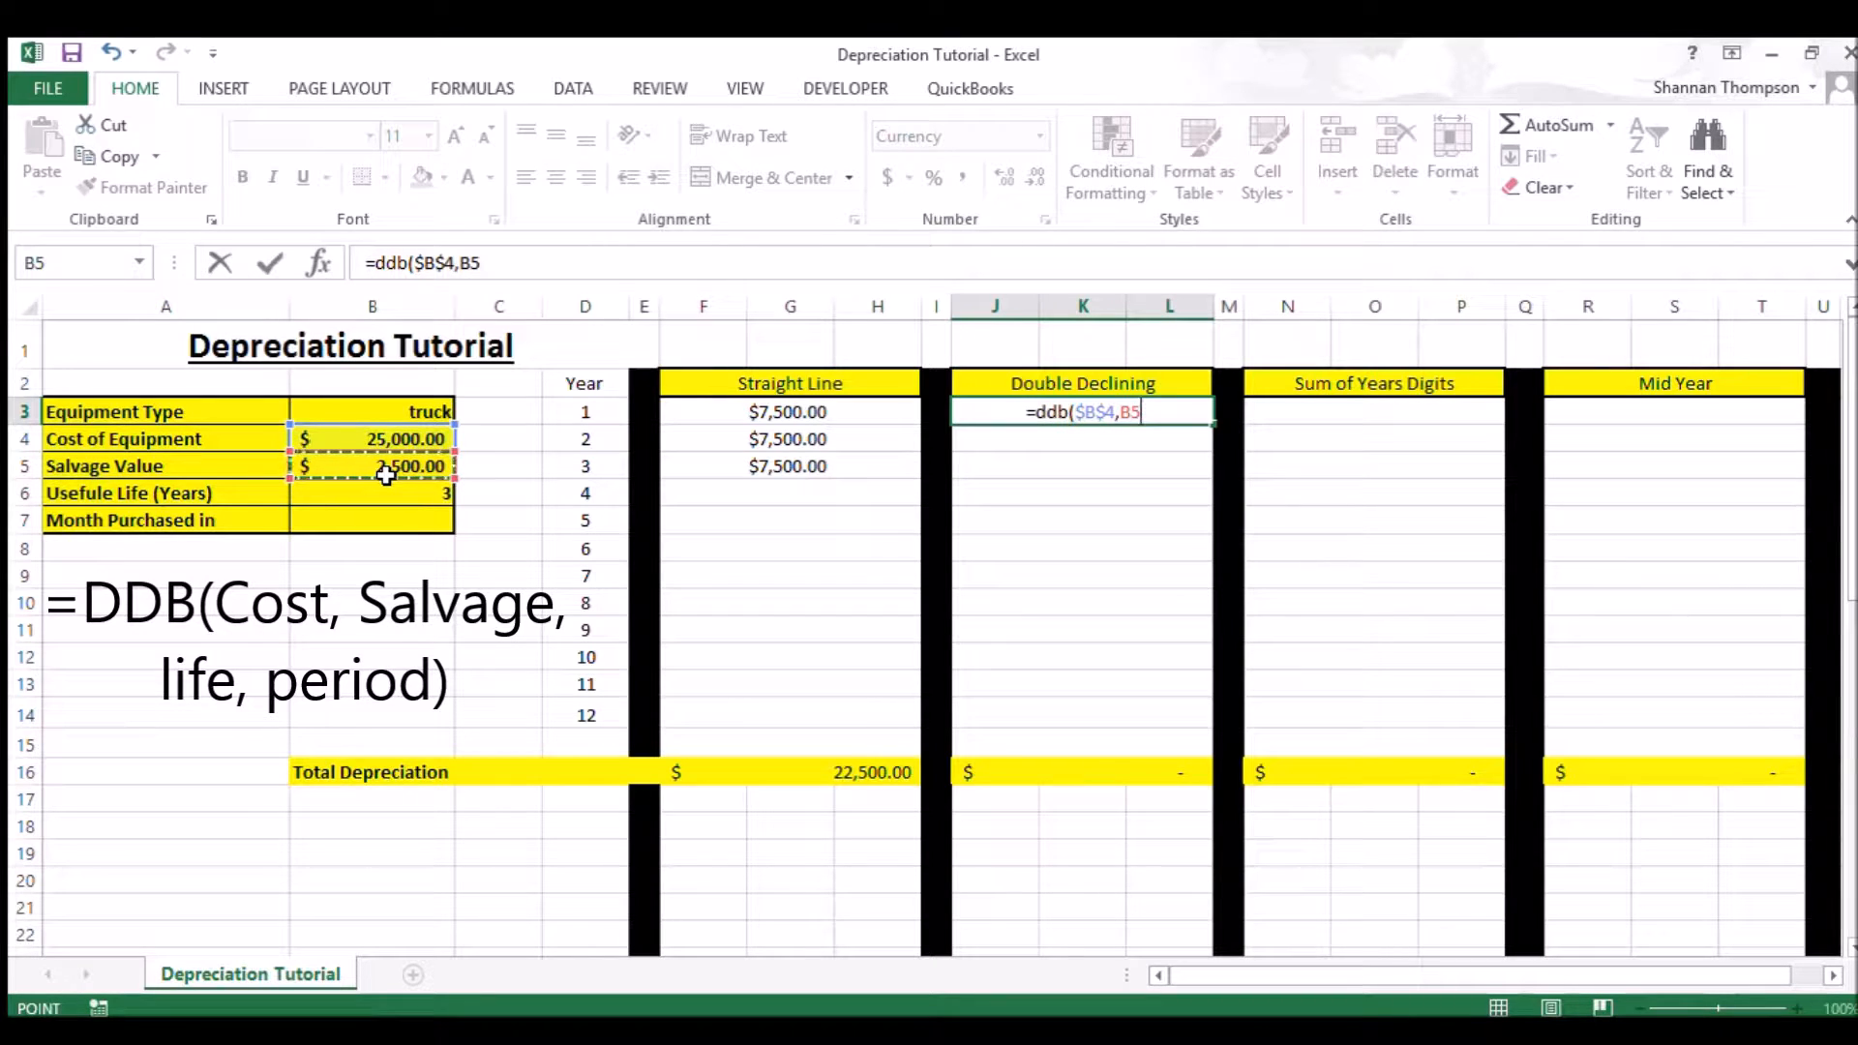
{"action": "key", "text": "F4"}
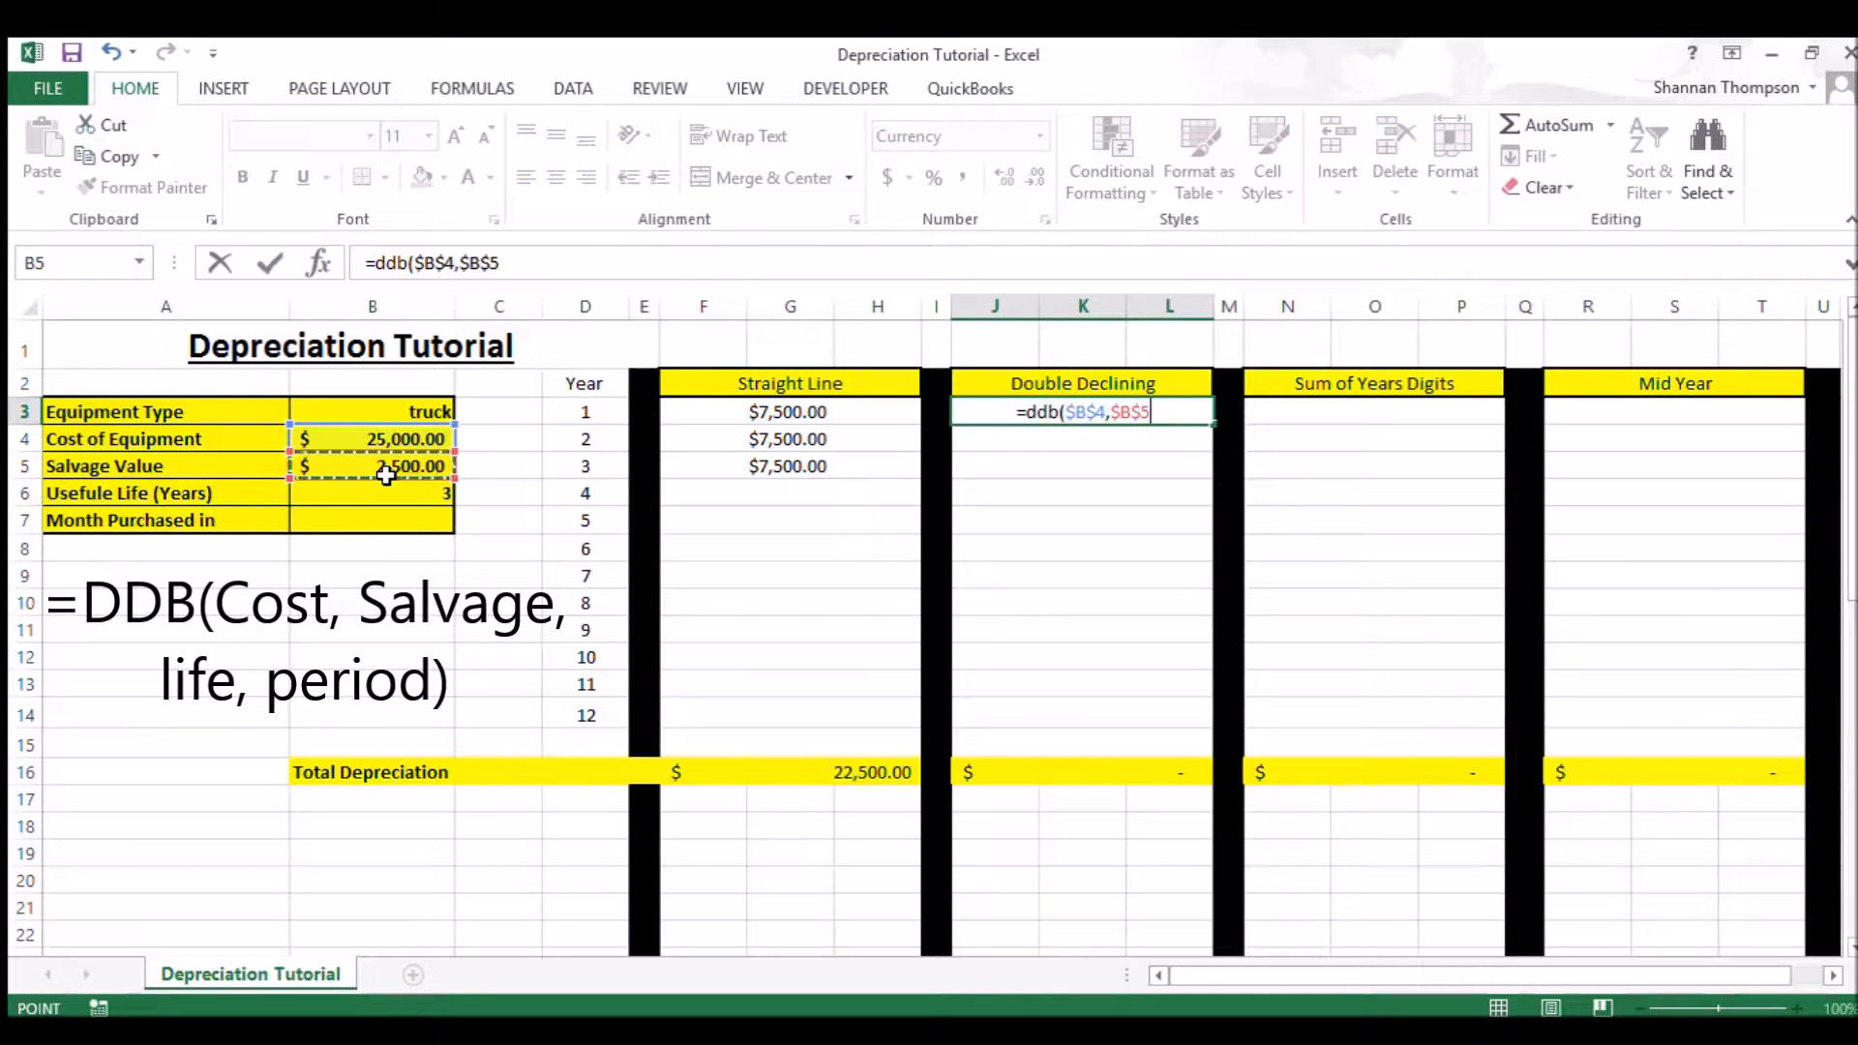
- Complete the year 1 DDB formula with useful life $B$6 and period 1
{"action": "type", "text": ","}
{"action": "left_click", "coordinate": [329, 504]}
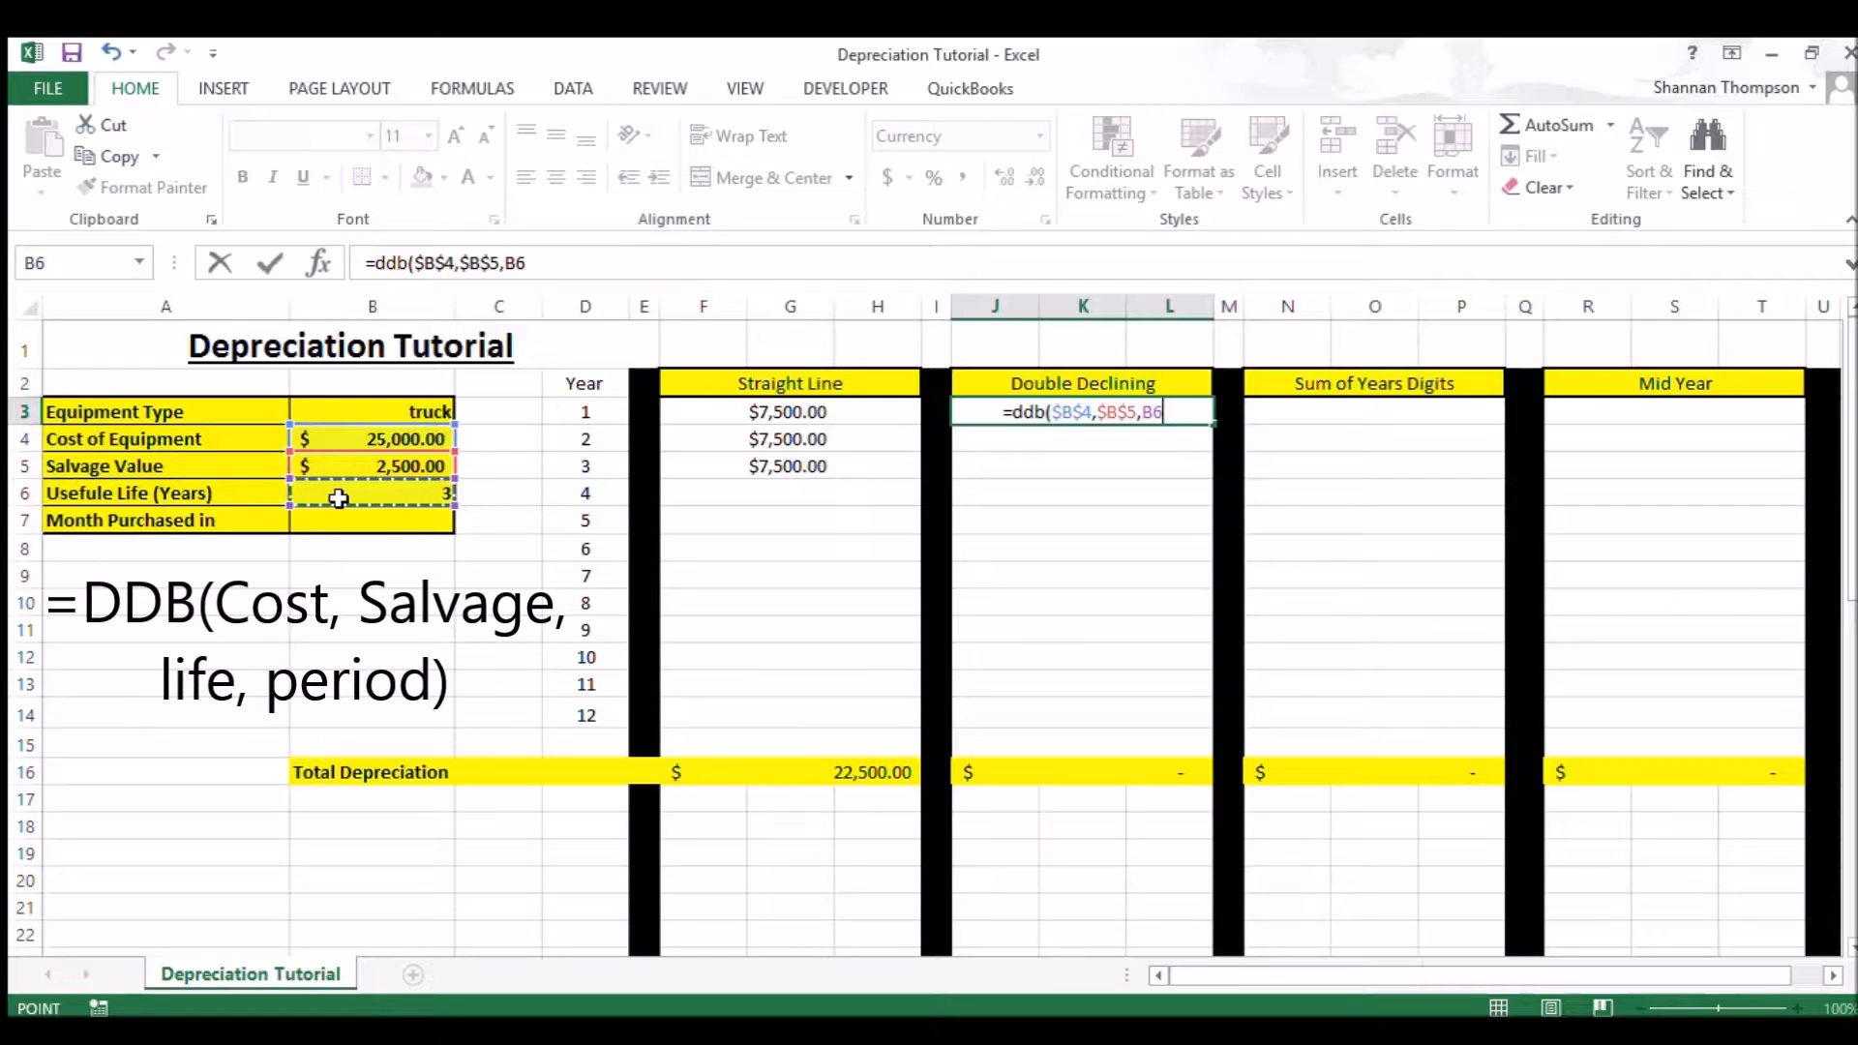
{"action": "key", "text": "F4"}
{"action": "type", "text": ","}
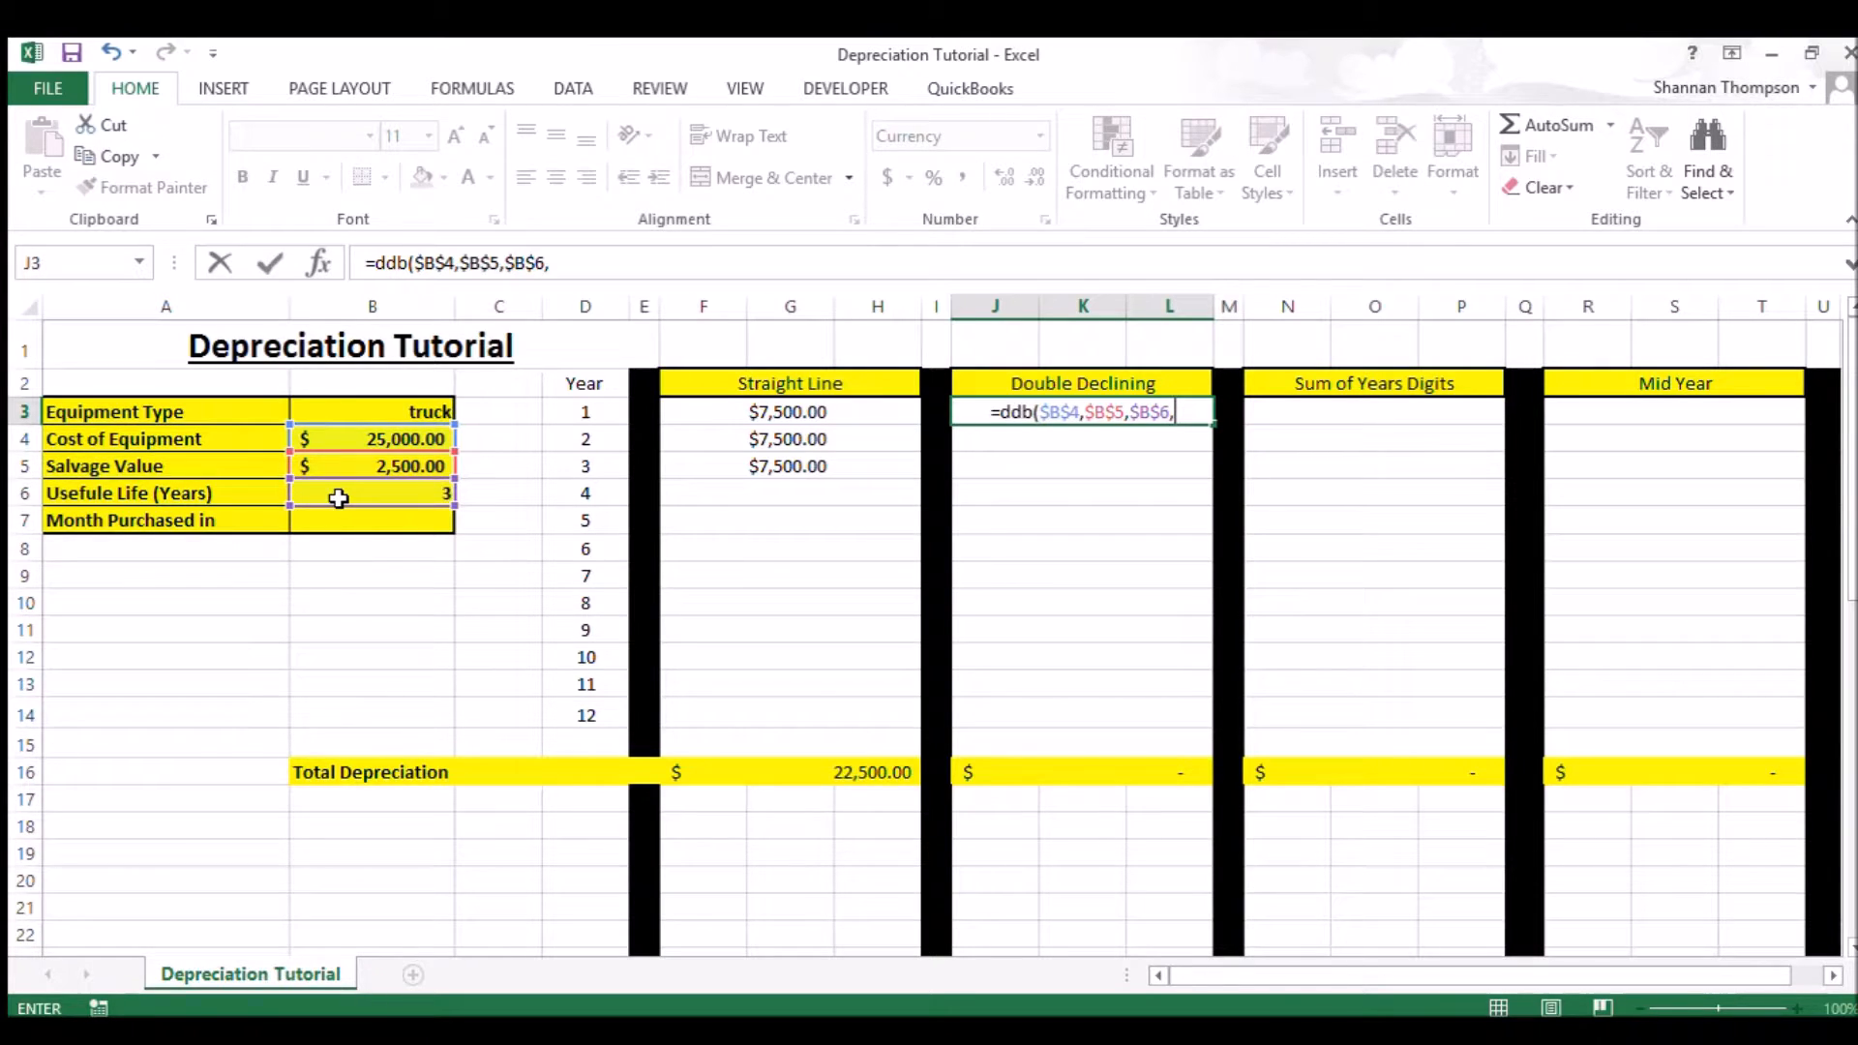
{"action": "type", "text": "1"}
{"action": "key", "text": "Return"}
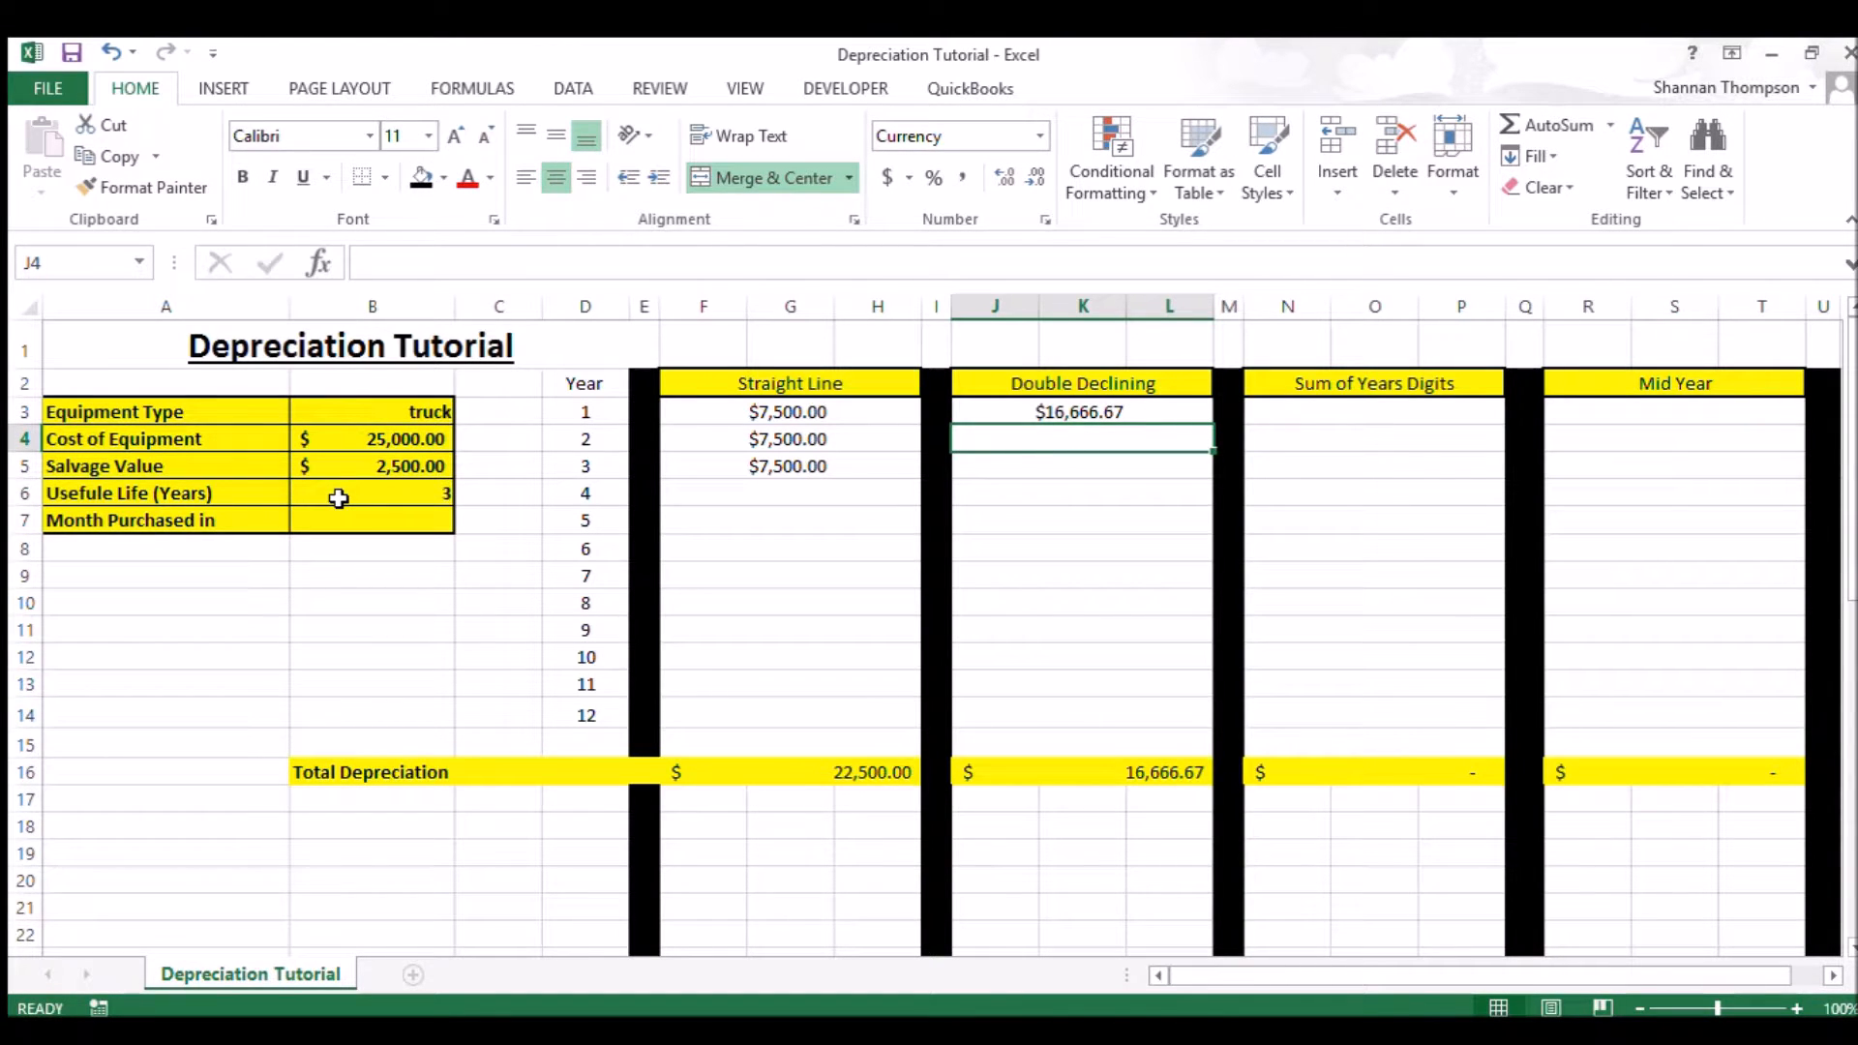
- Copy the DDB formula down through year 3 and set the period in the year 2 formula to 2
{"action": "left_click", "coordinate": [1029, 414]}
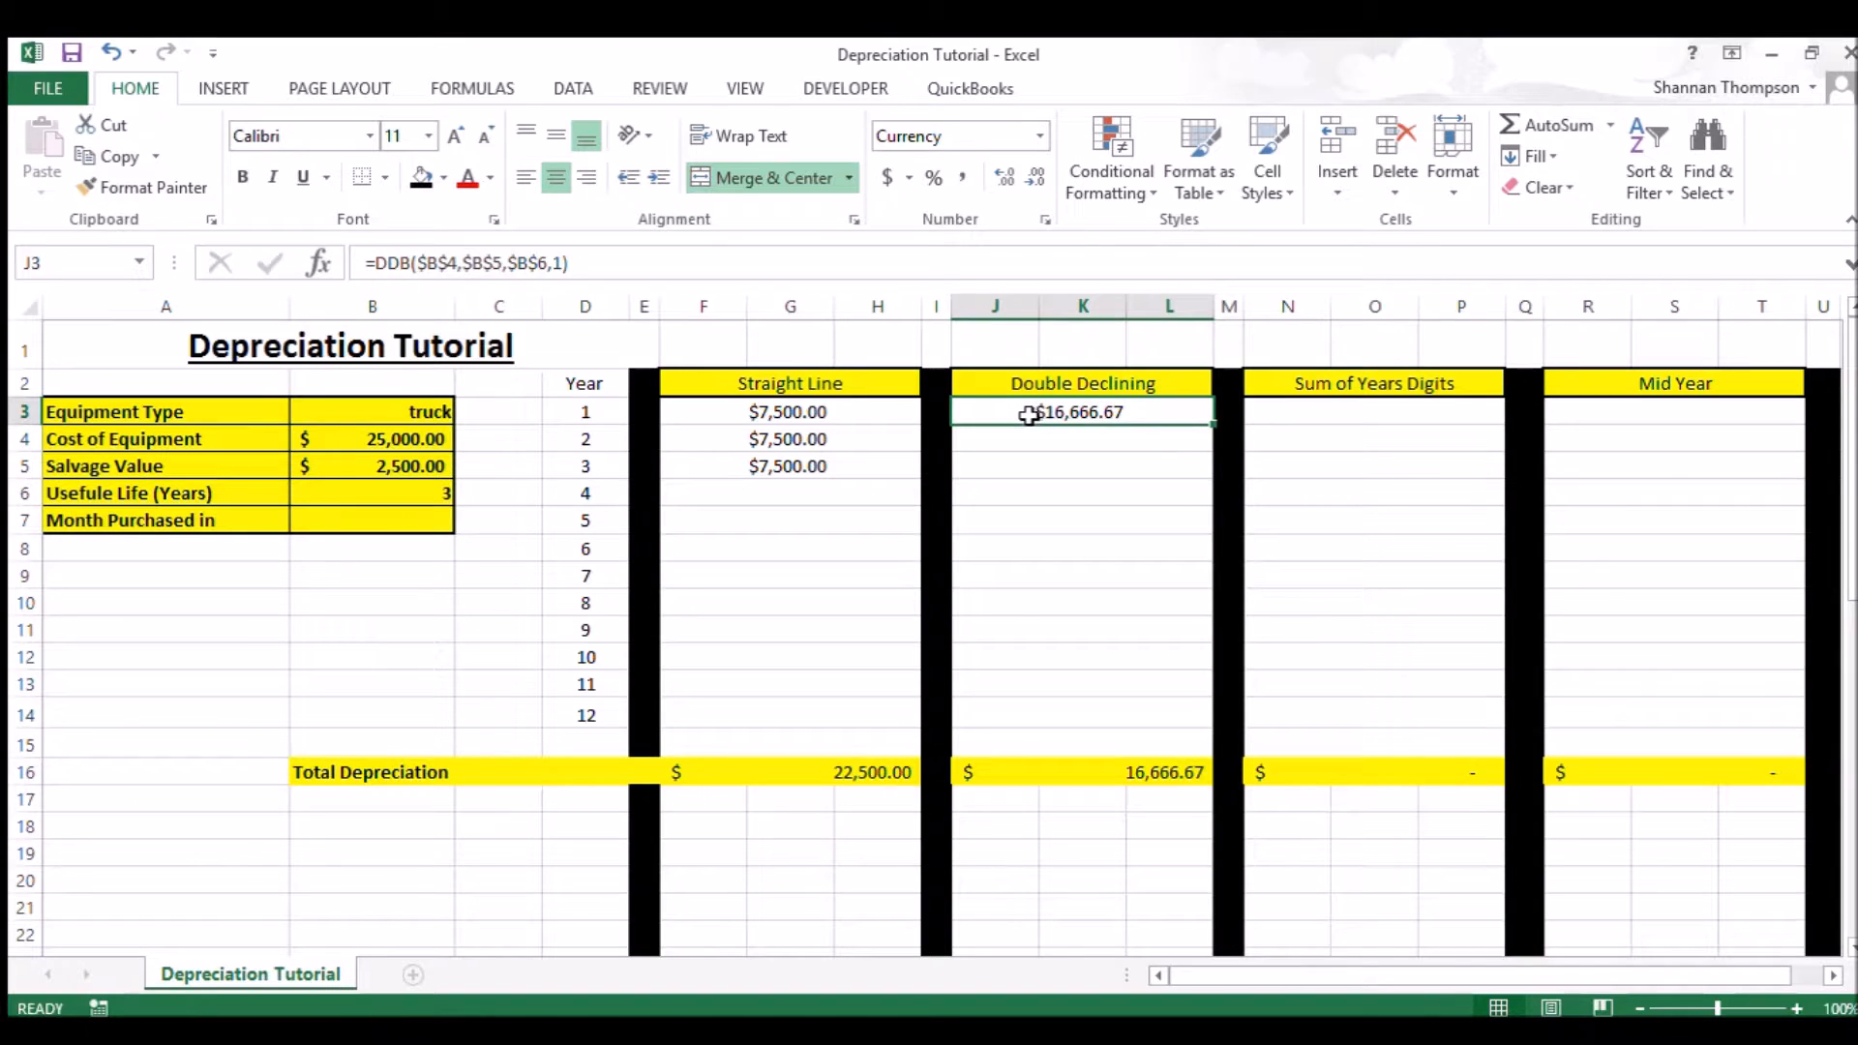
{"action": "left_click_drag", "start_coordinate": [1212, 425], "coordinate": [1211, 474]}
{"action": "left_click", "coordinate": [1074, 438]}
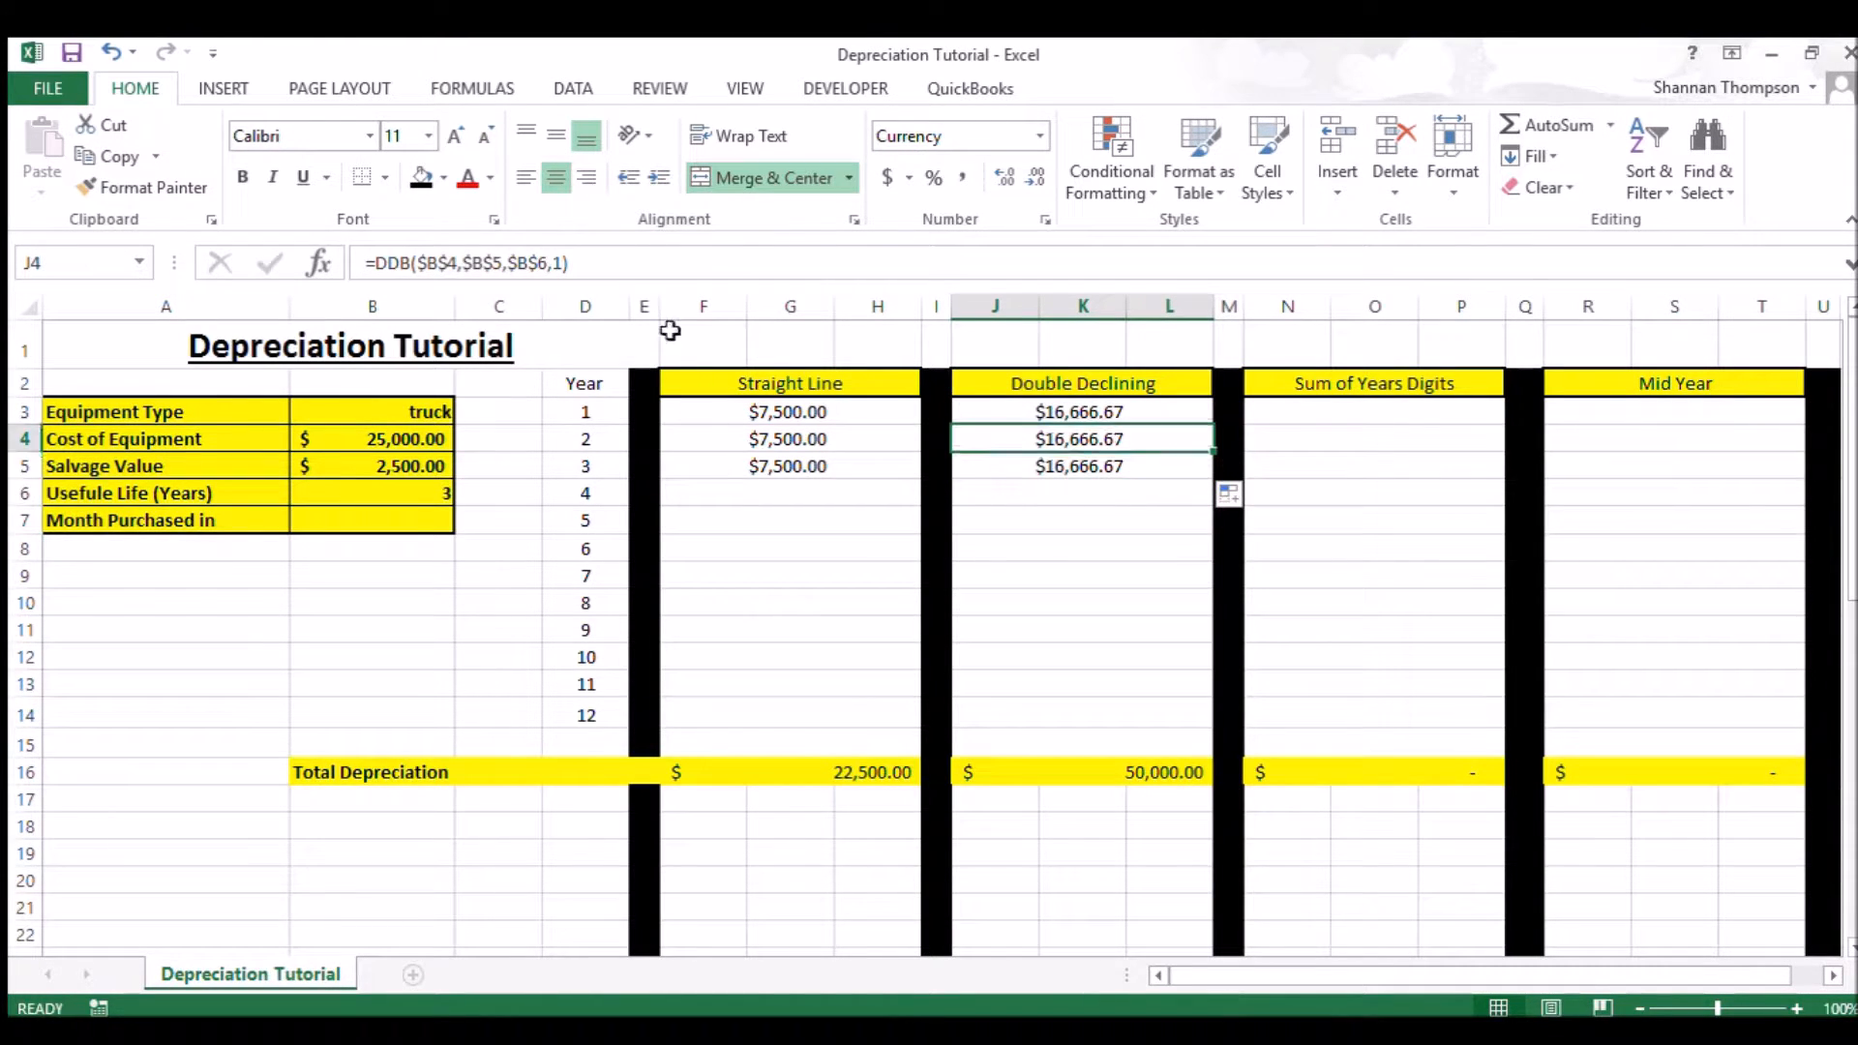
{"action": "left_click", "coordinate": [562, 270]}
{"action": "key", "text": "BackSpace"}
{"action": "type", "text": "2"}
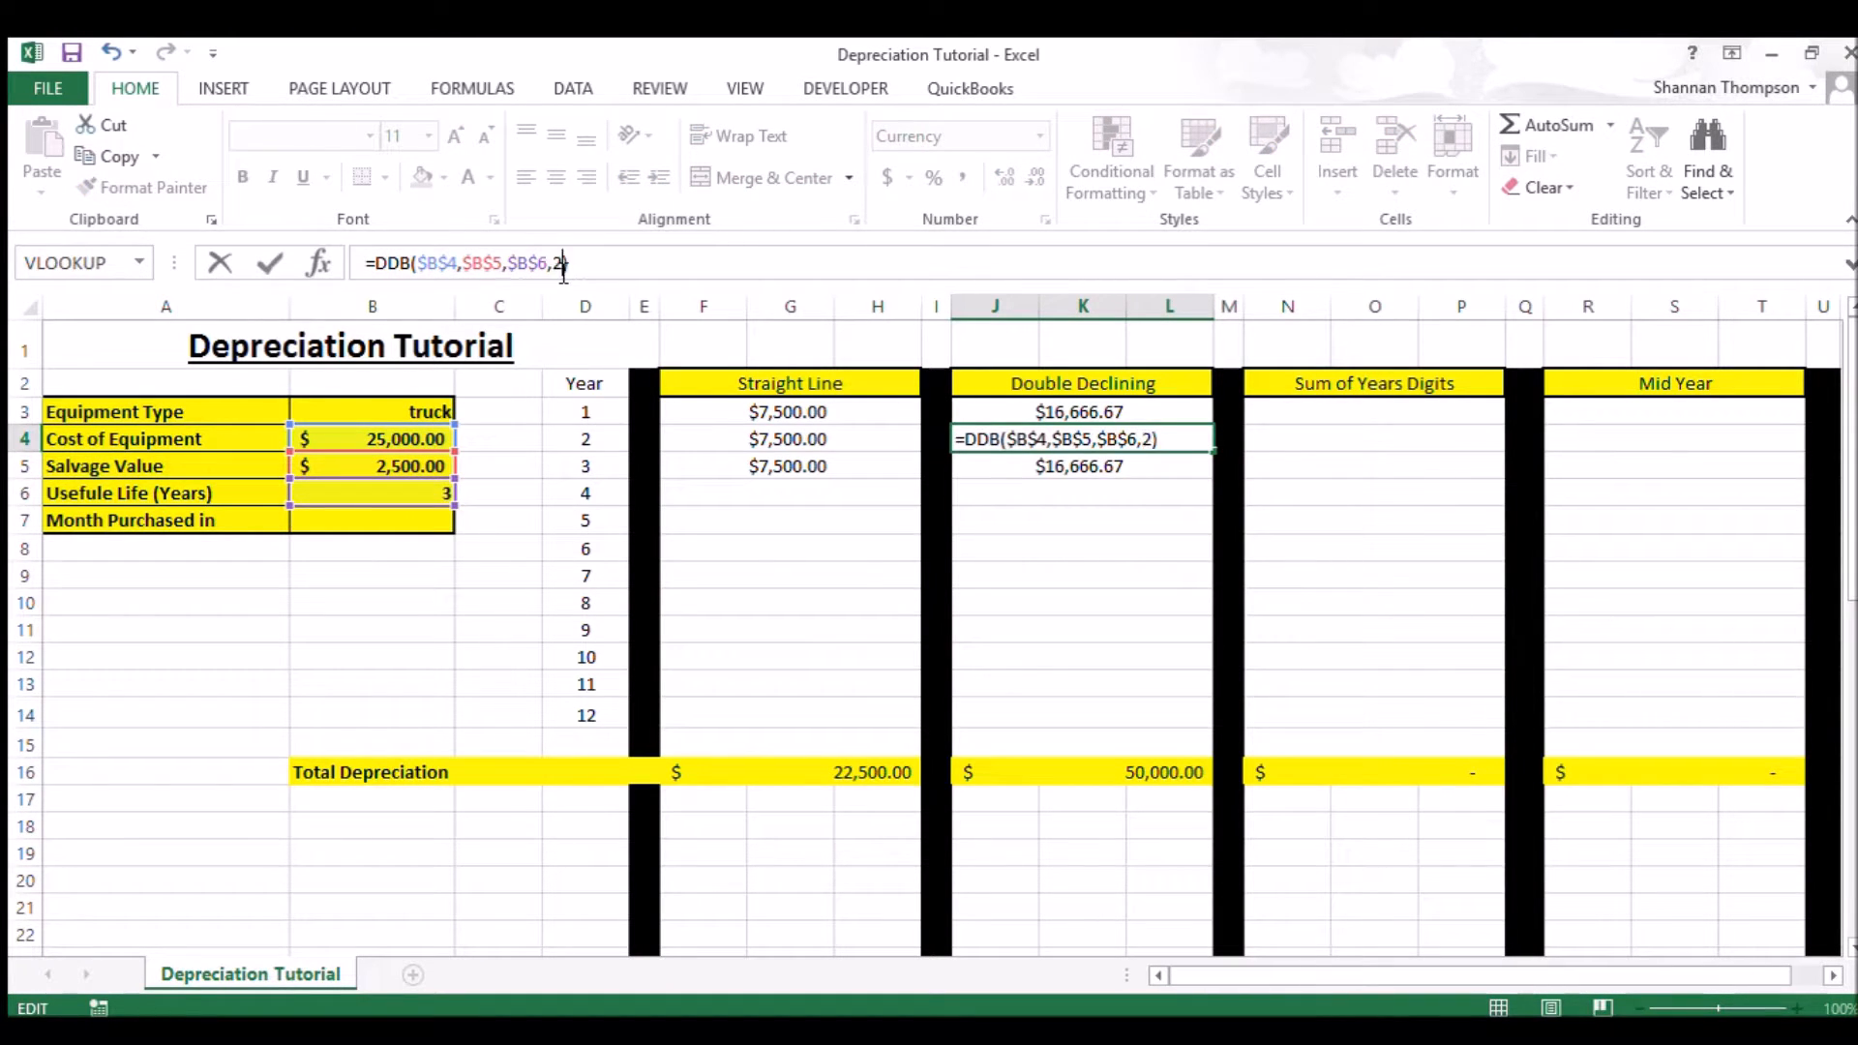
{"action": "key", "text": "Return"}
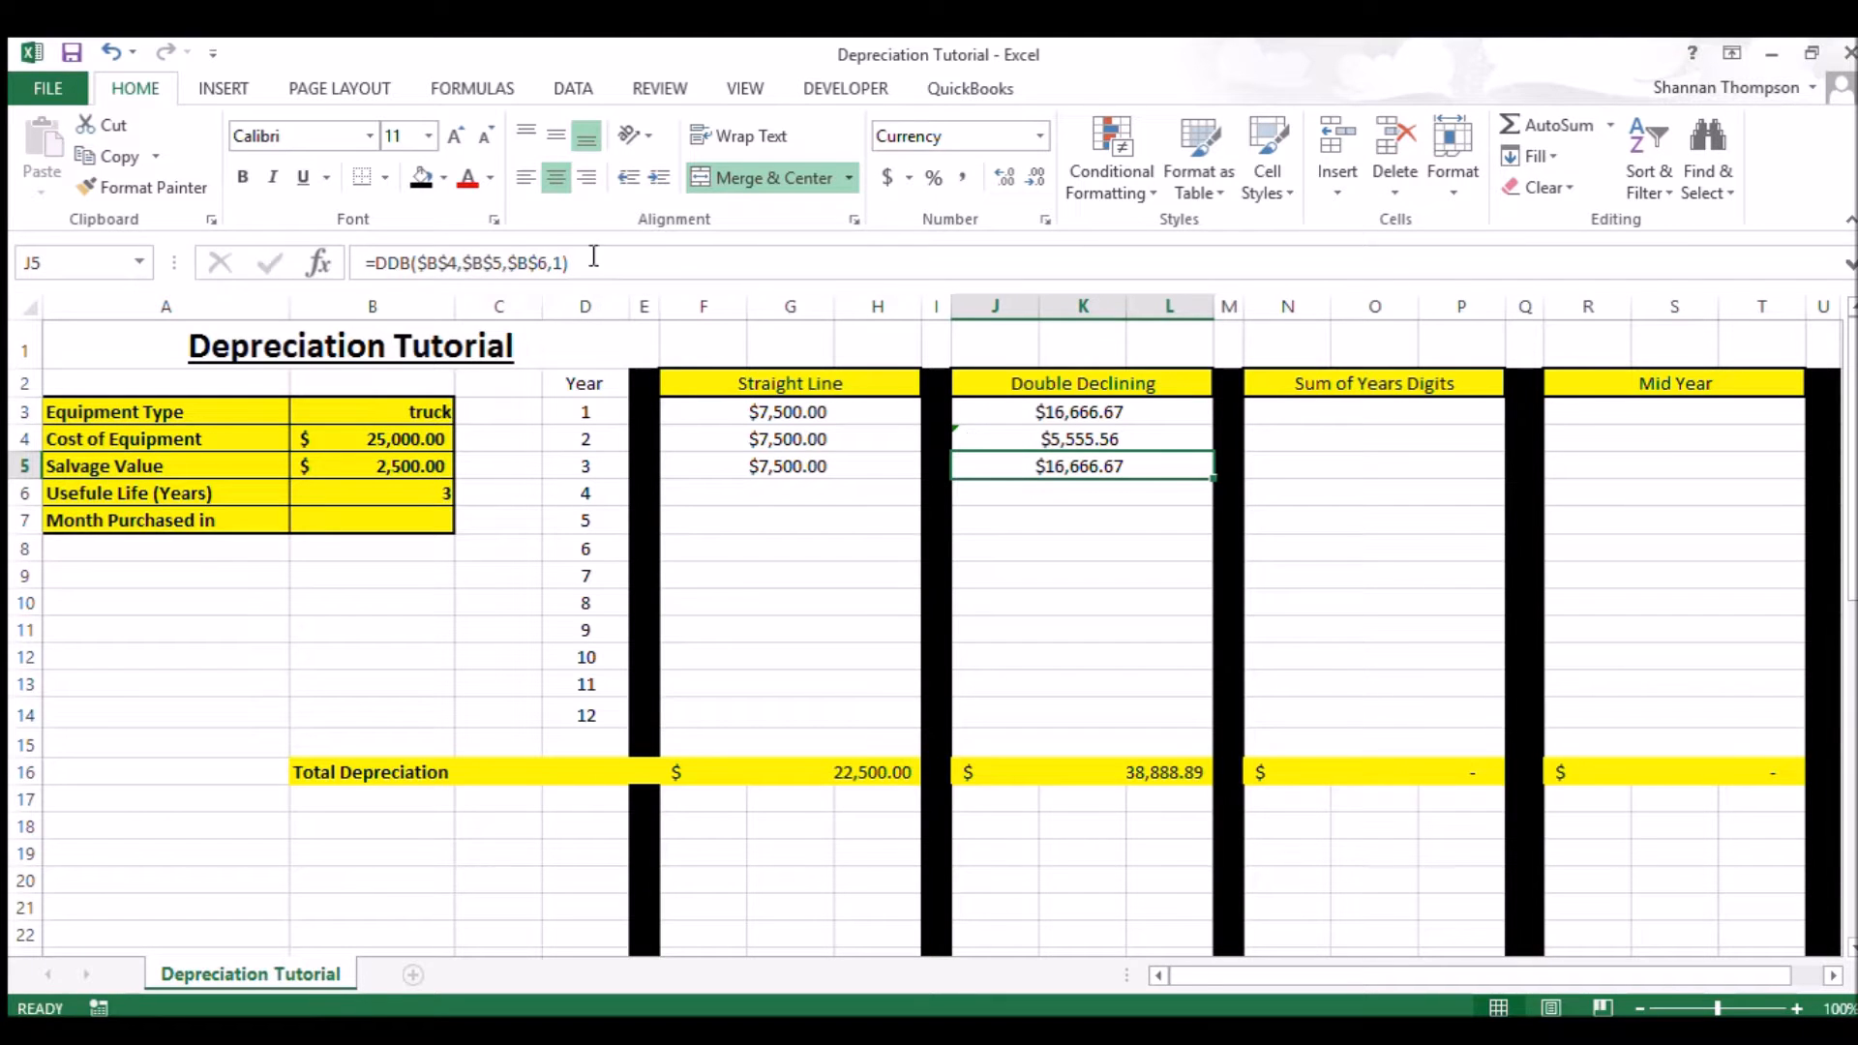
- Set the period in the year 3 DDB formula to 3 and check the Double Declining total
{"action": "left_click", "coordinate": [562, 266]}
{"action": "key", "text": "BackSpace"}
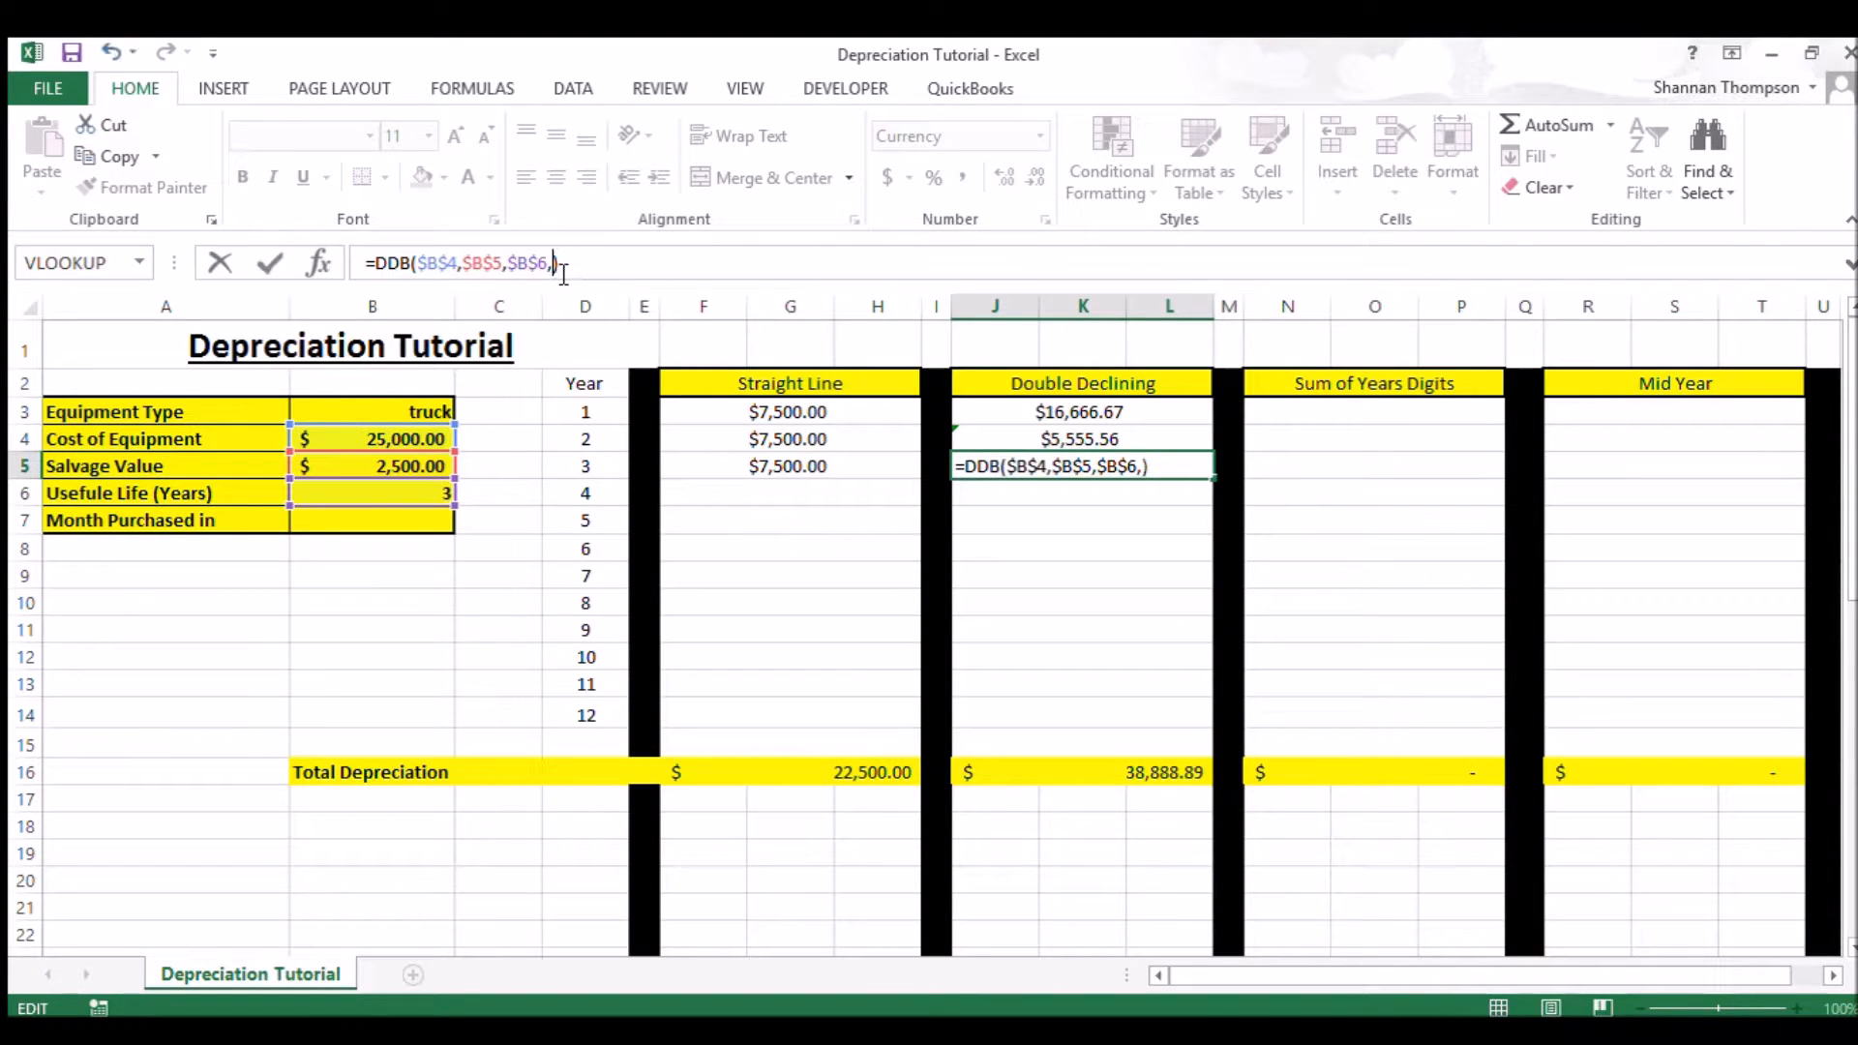
{"action": "type", "text": "3"}
{"action": "key", "text": "Return"}
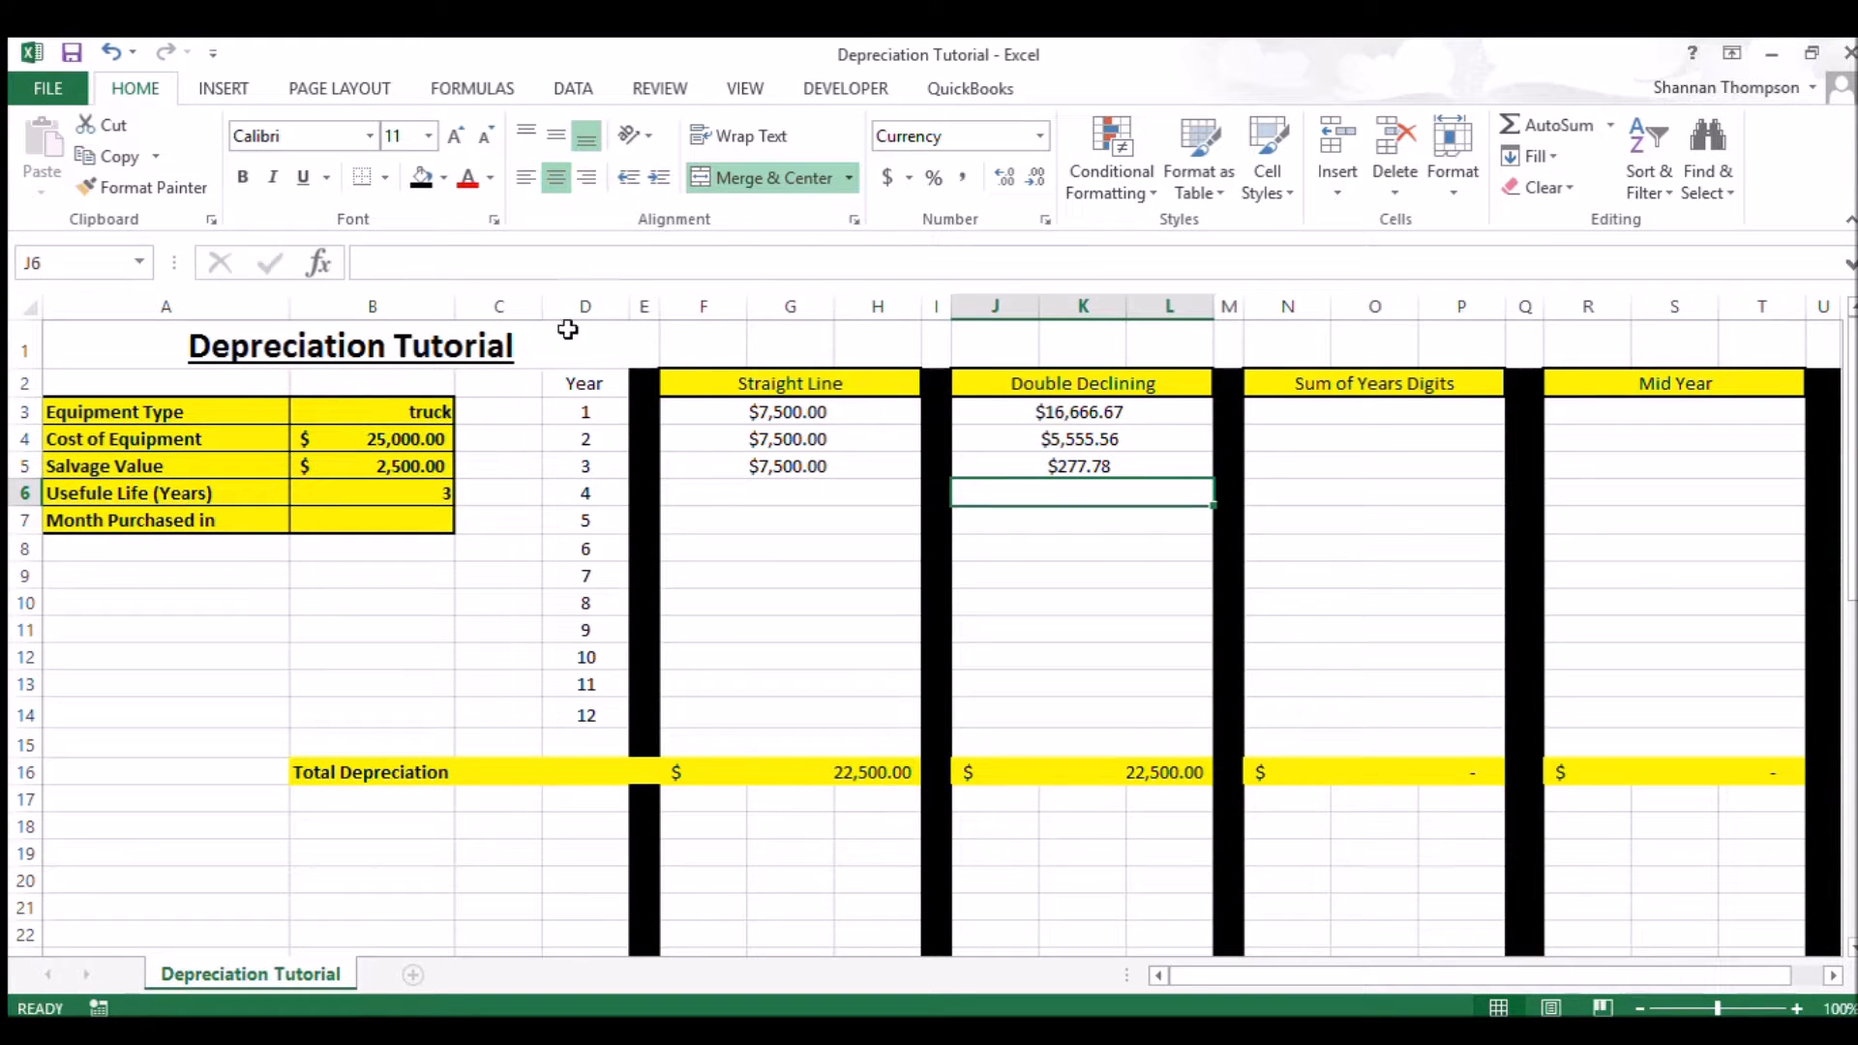
{"action": "left_click", "coordinate": [1168, 767]}
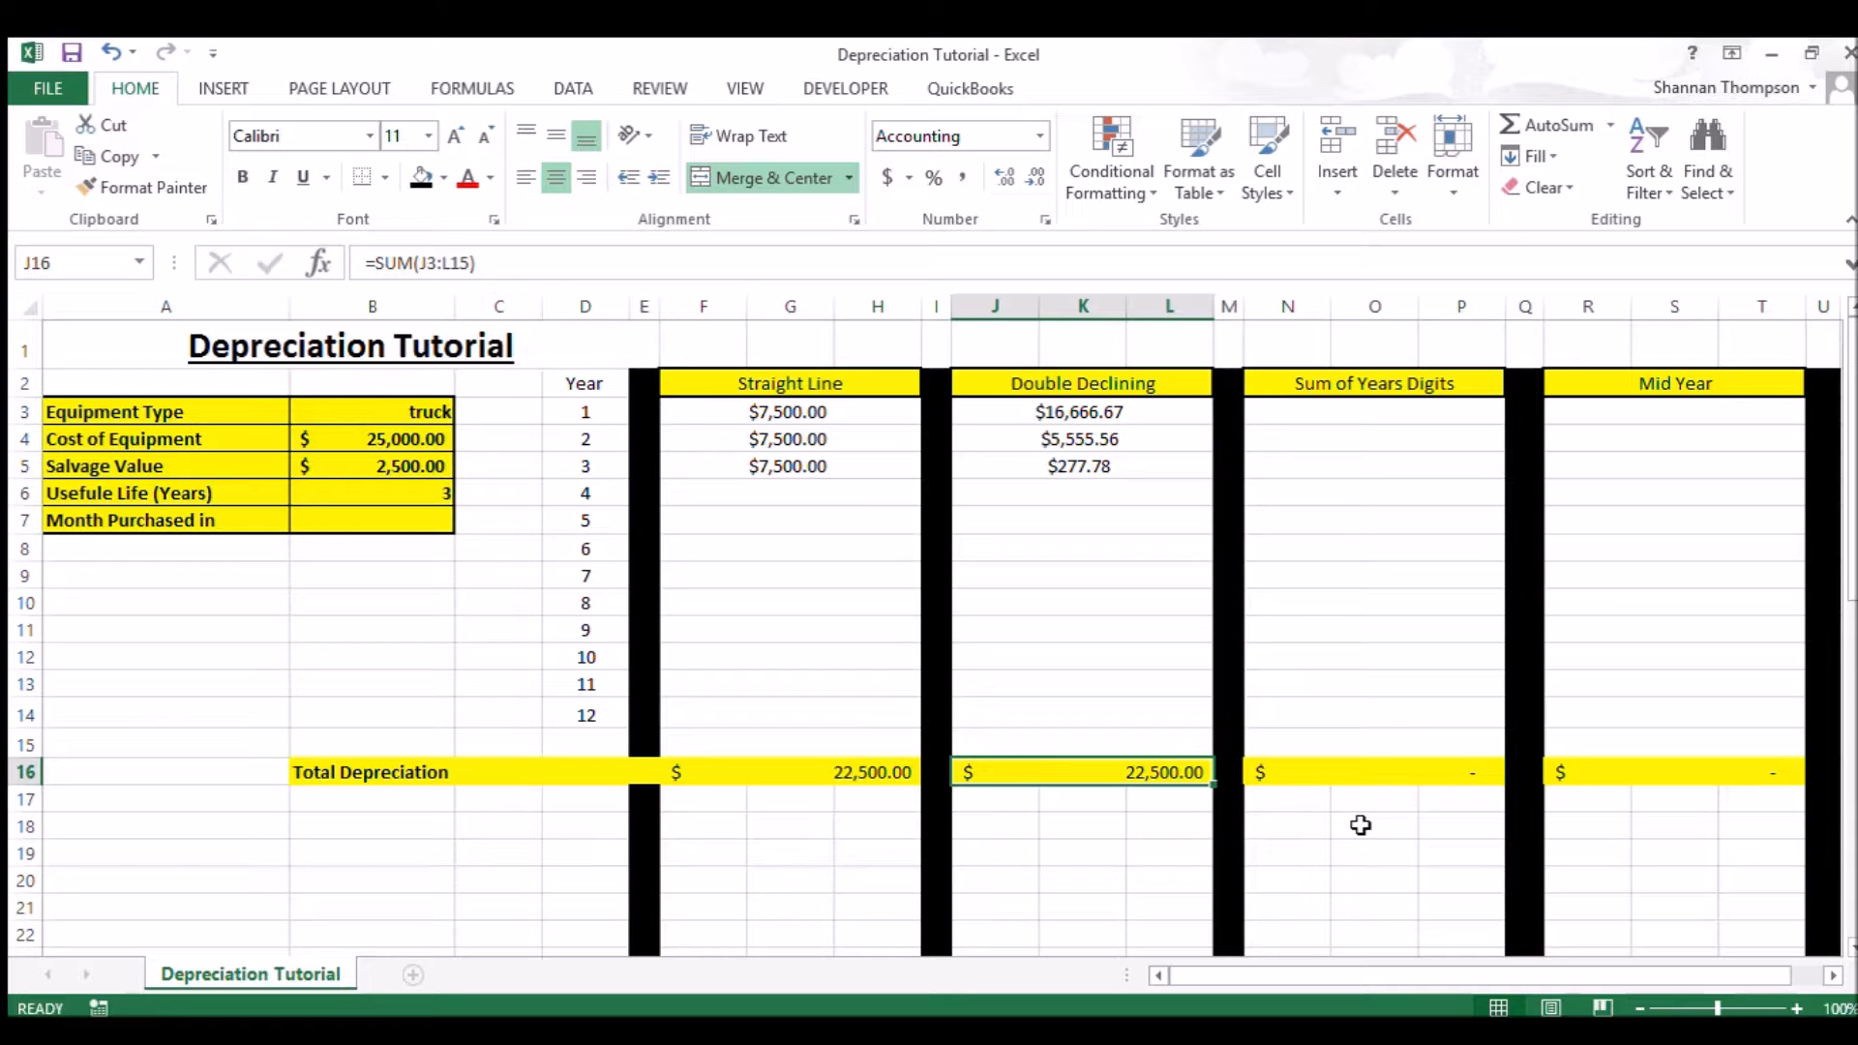
- Begin a sum of years digits formula for year 1 in N3 using SYD with cost $B$4 and salvage value $B$5
{"action": "left_click", "coordinate": [1373, 415]}
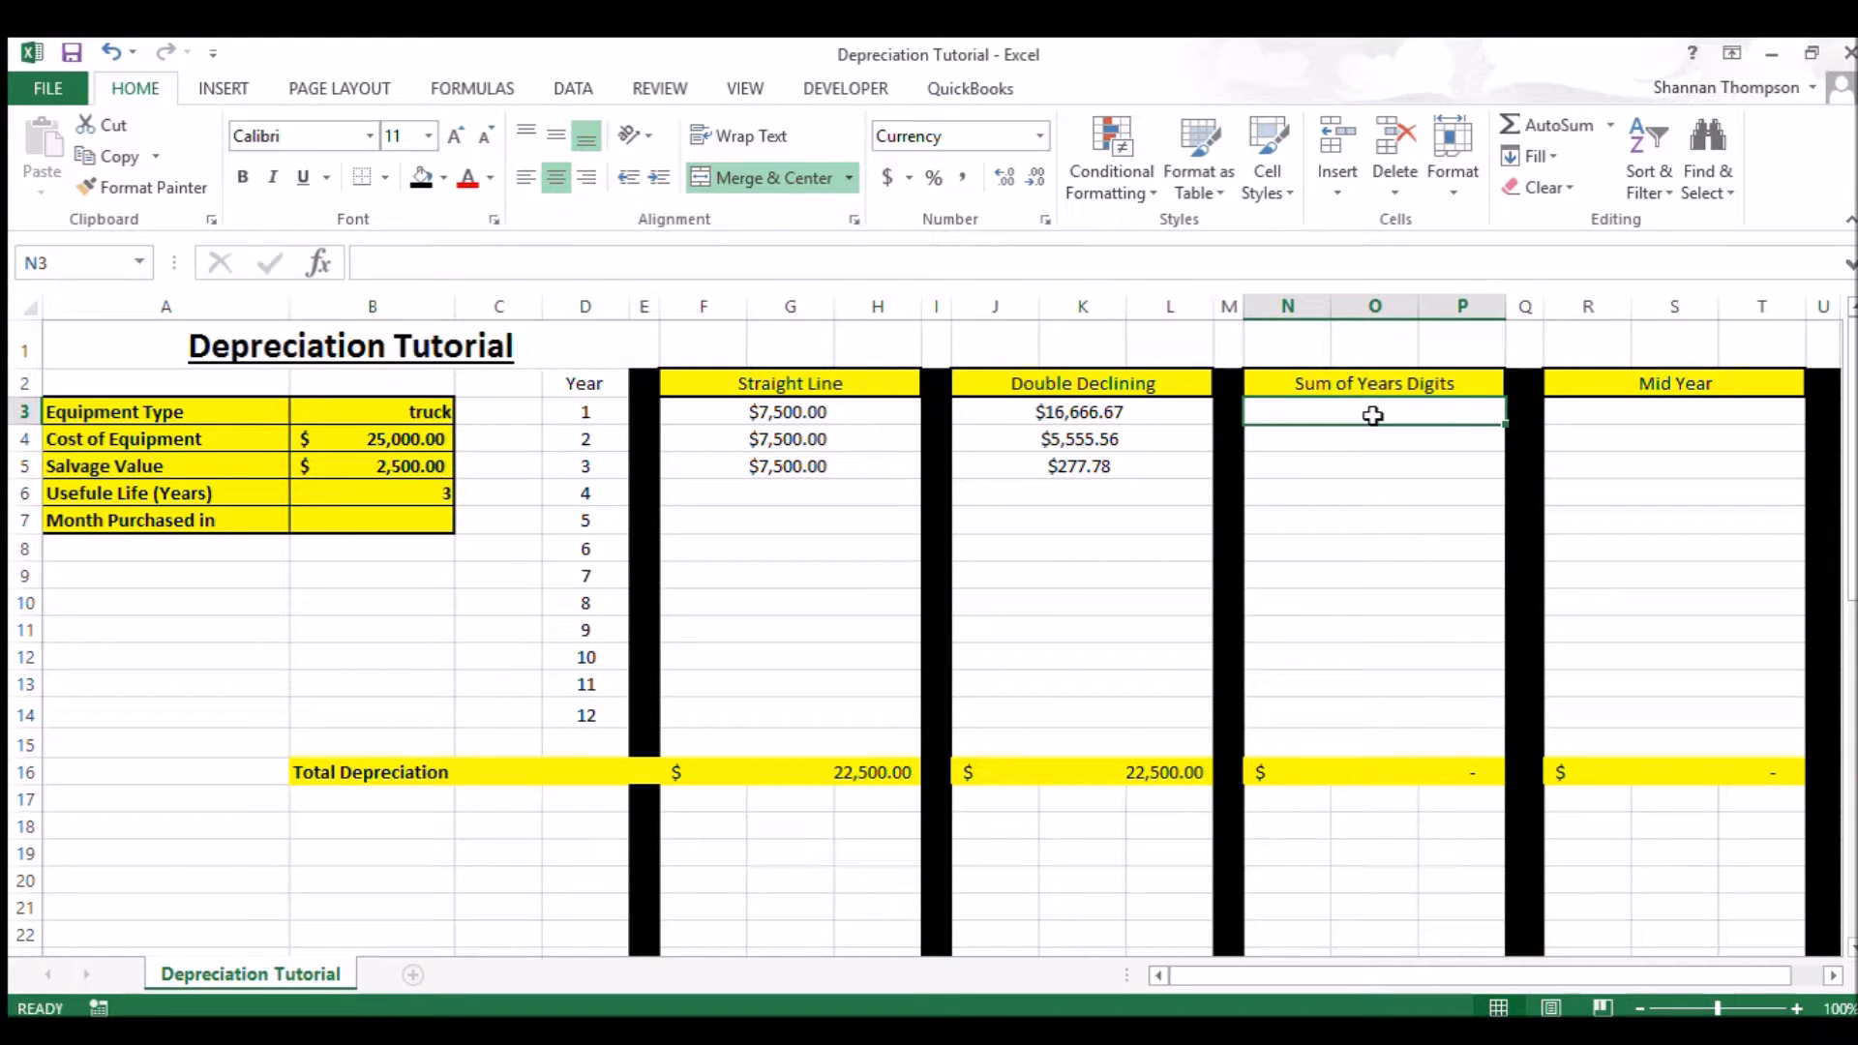
{"action": "type", "text": "="}
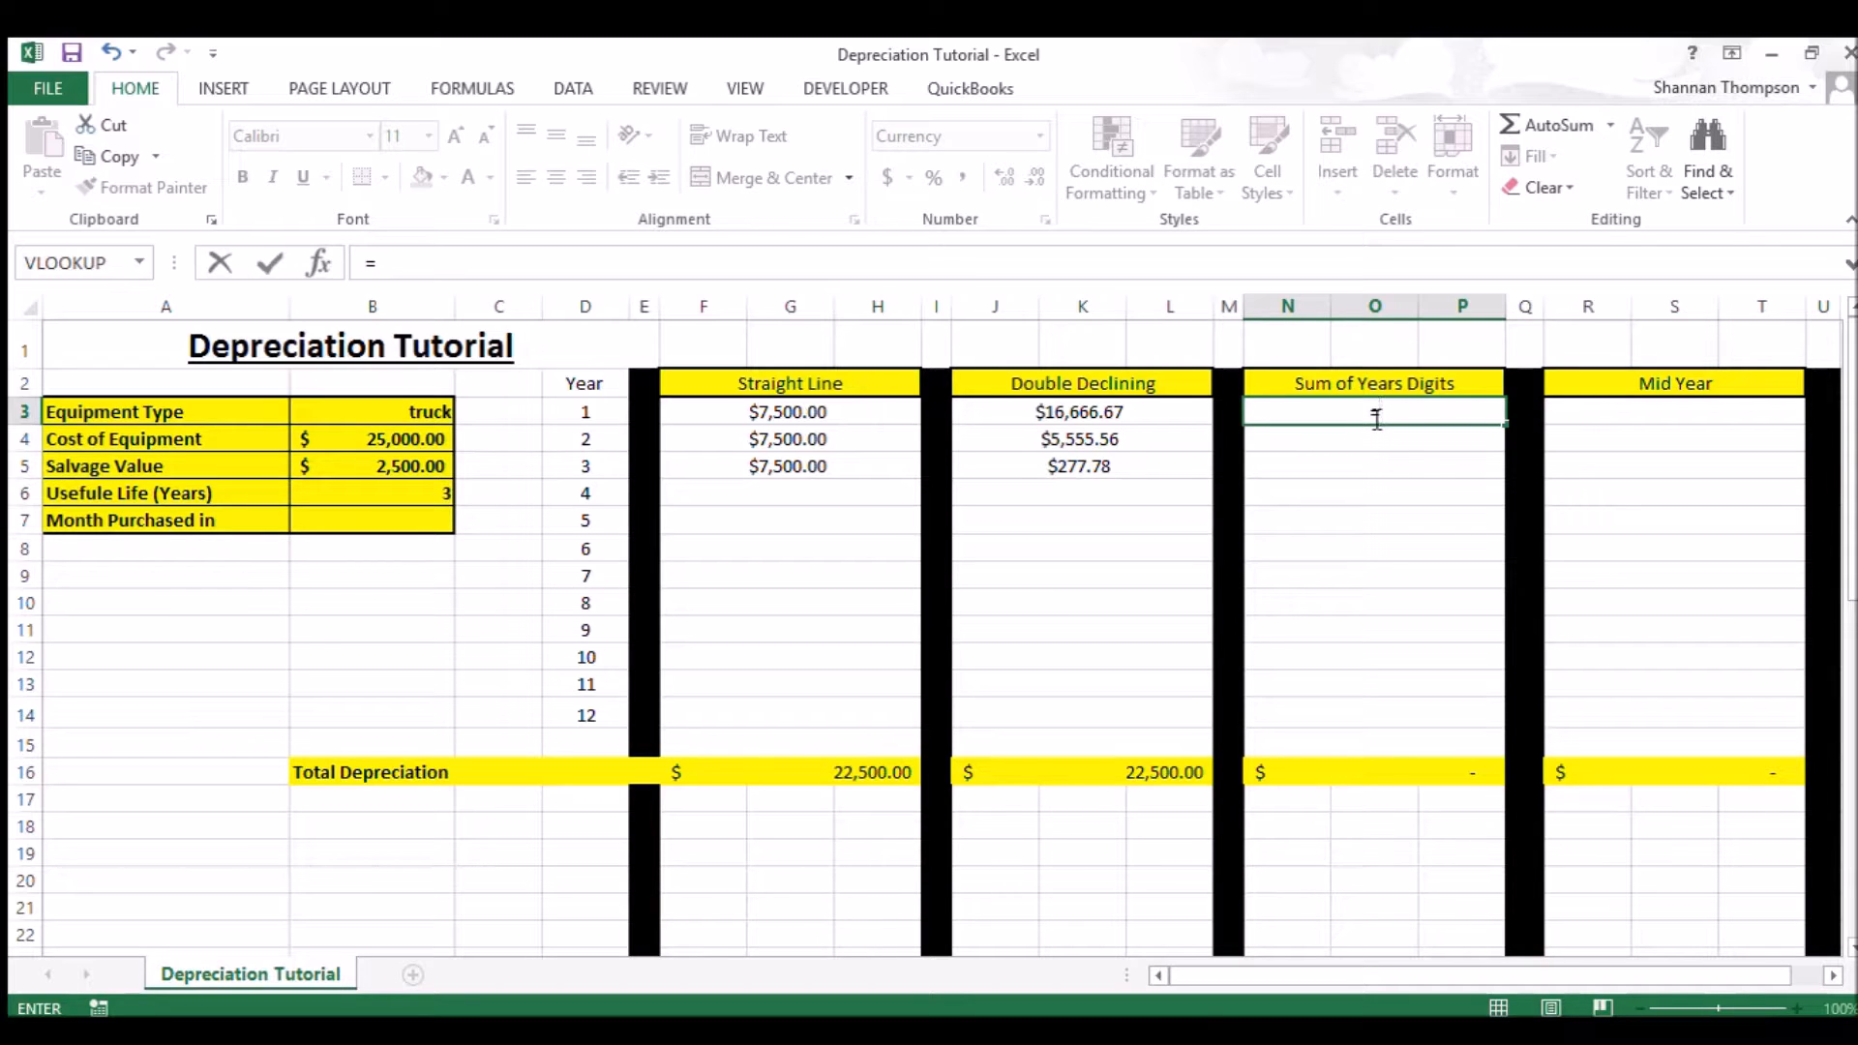
{"action": "type", "text": "s"}
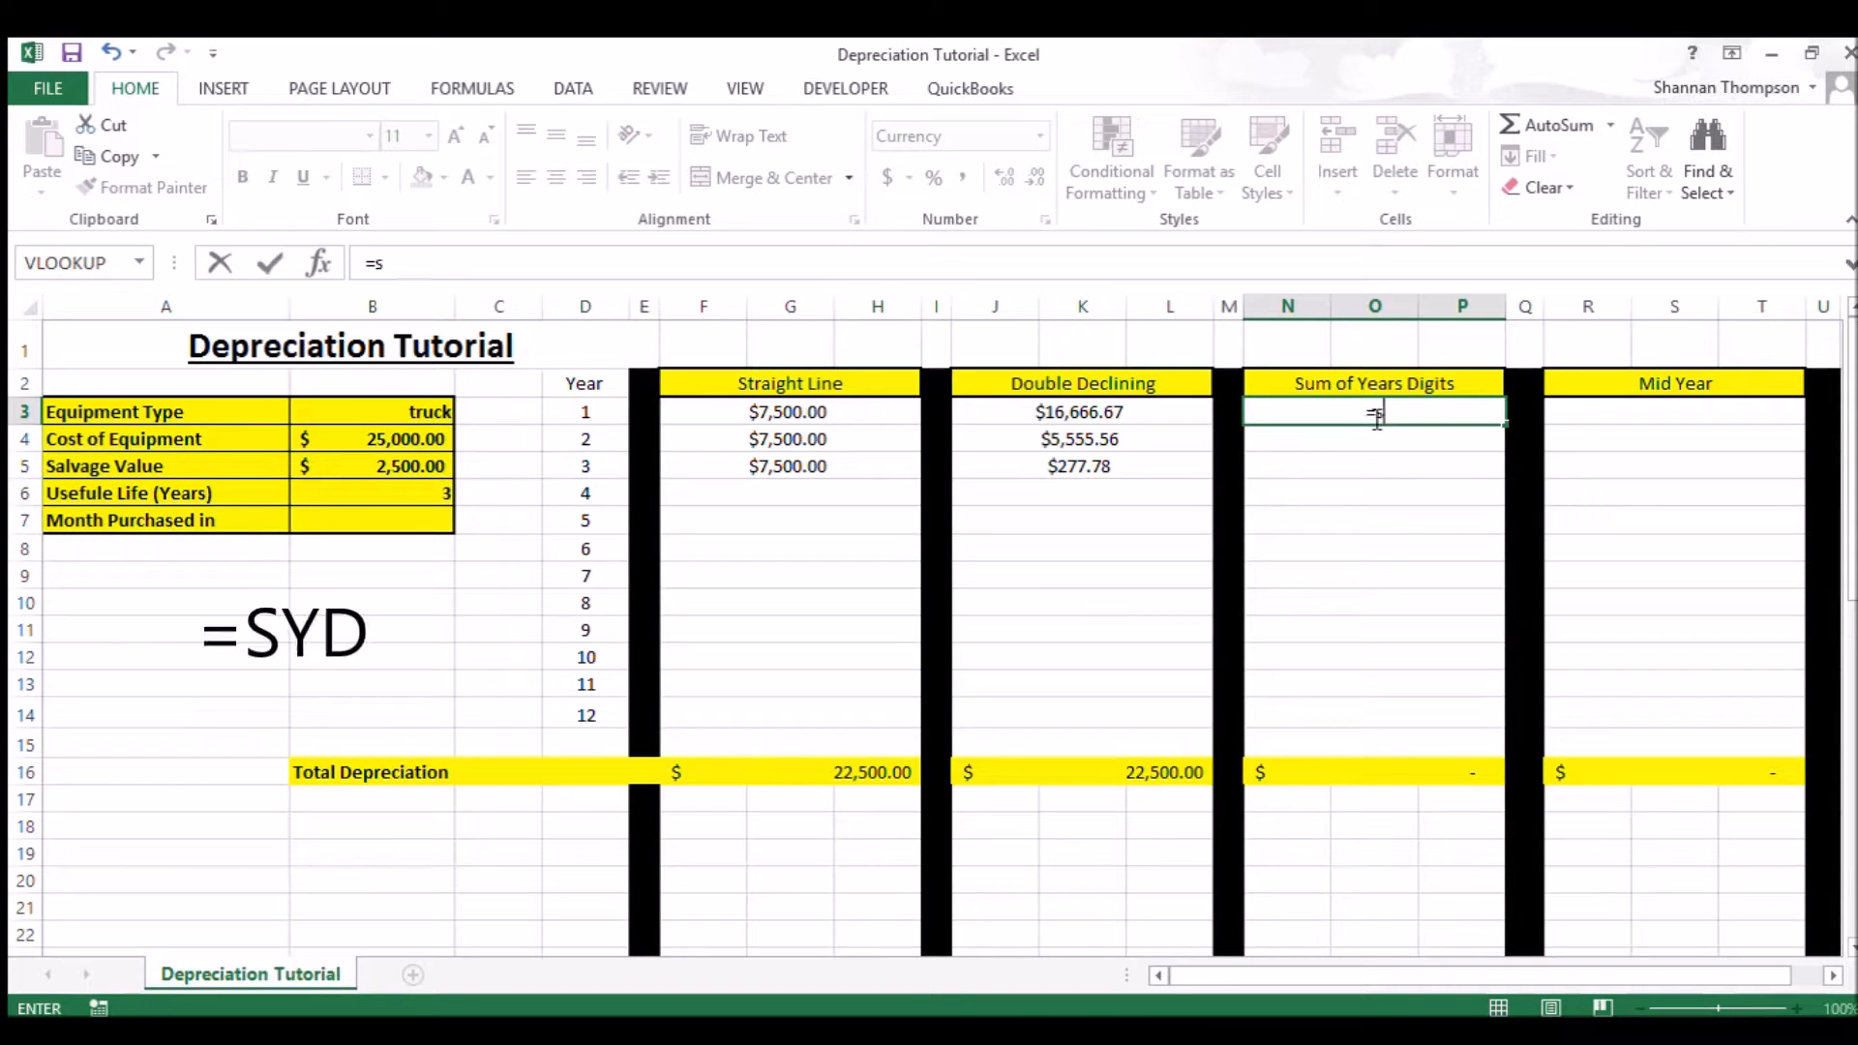
{"action": "type", "text": "yd("}
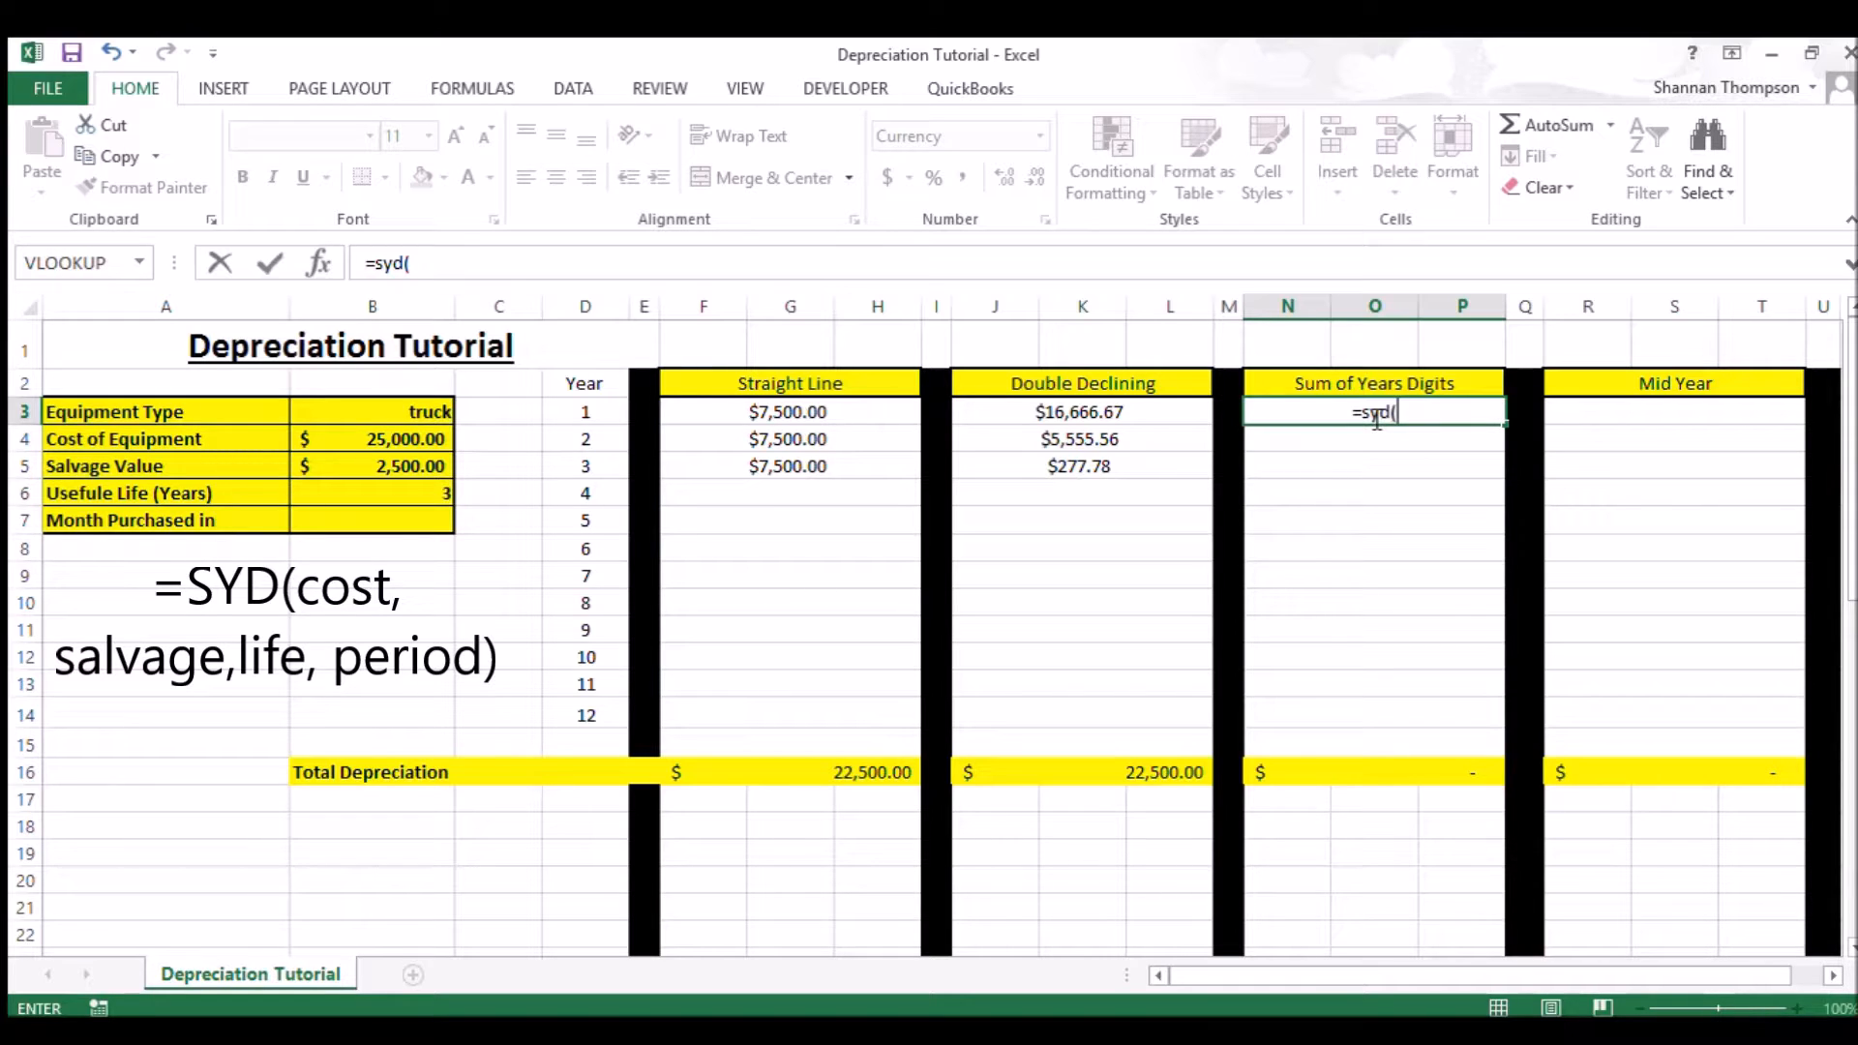
{"action": "left_click", "coordinate": [418, 441]}
{"action": "key", "text": "F4"}
{"action": "type", "text": ","}
{"action": "left_click", "coordinate": [392, 465]}
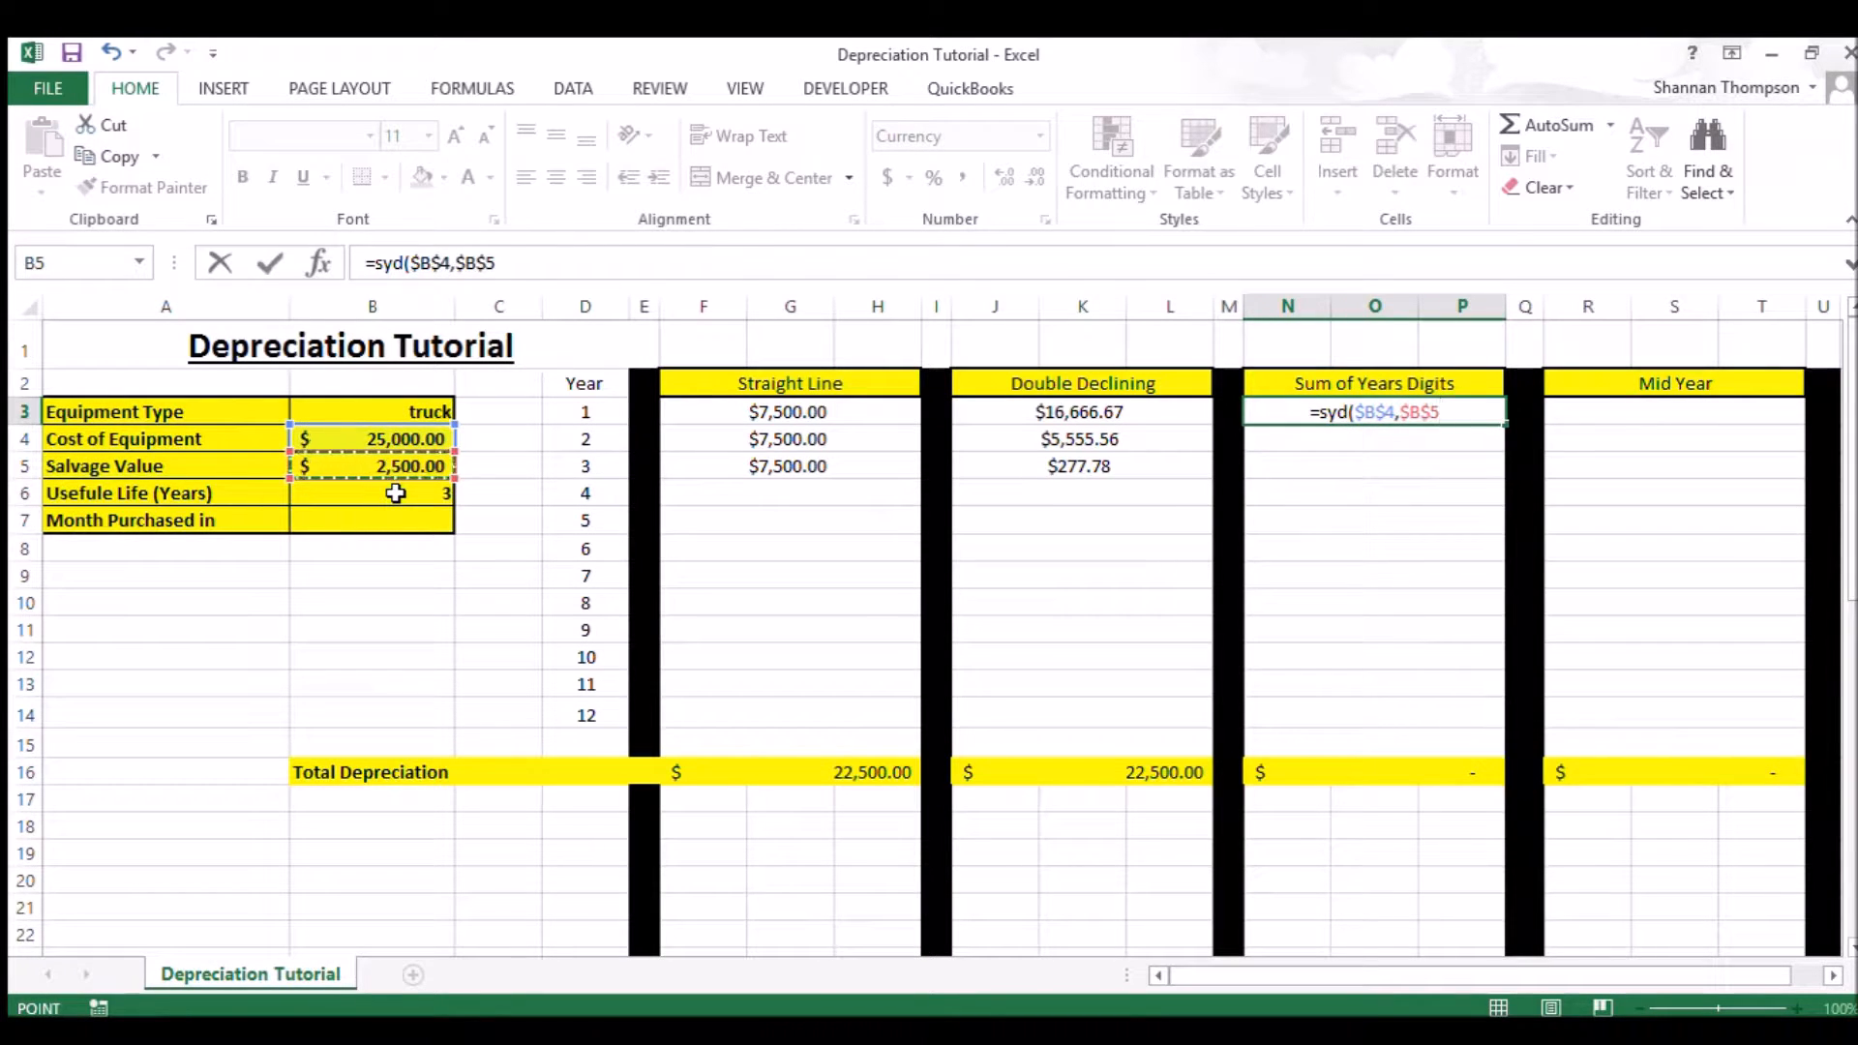
{"action": "key", "text": "F4"}
- Complete the year 1 SYD formula with useful life B6 and period 1
{"action": "type", "text": ","}
{"action": "left_click", "coordinate": [396, 496]}
{"action": "type", "text": ","}
{"action": "type", "text": "1)"}
{"action": "key", "text": "Return"}
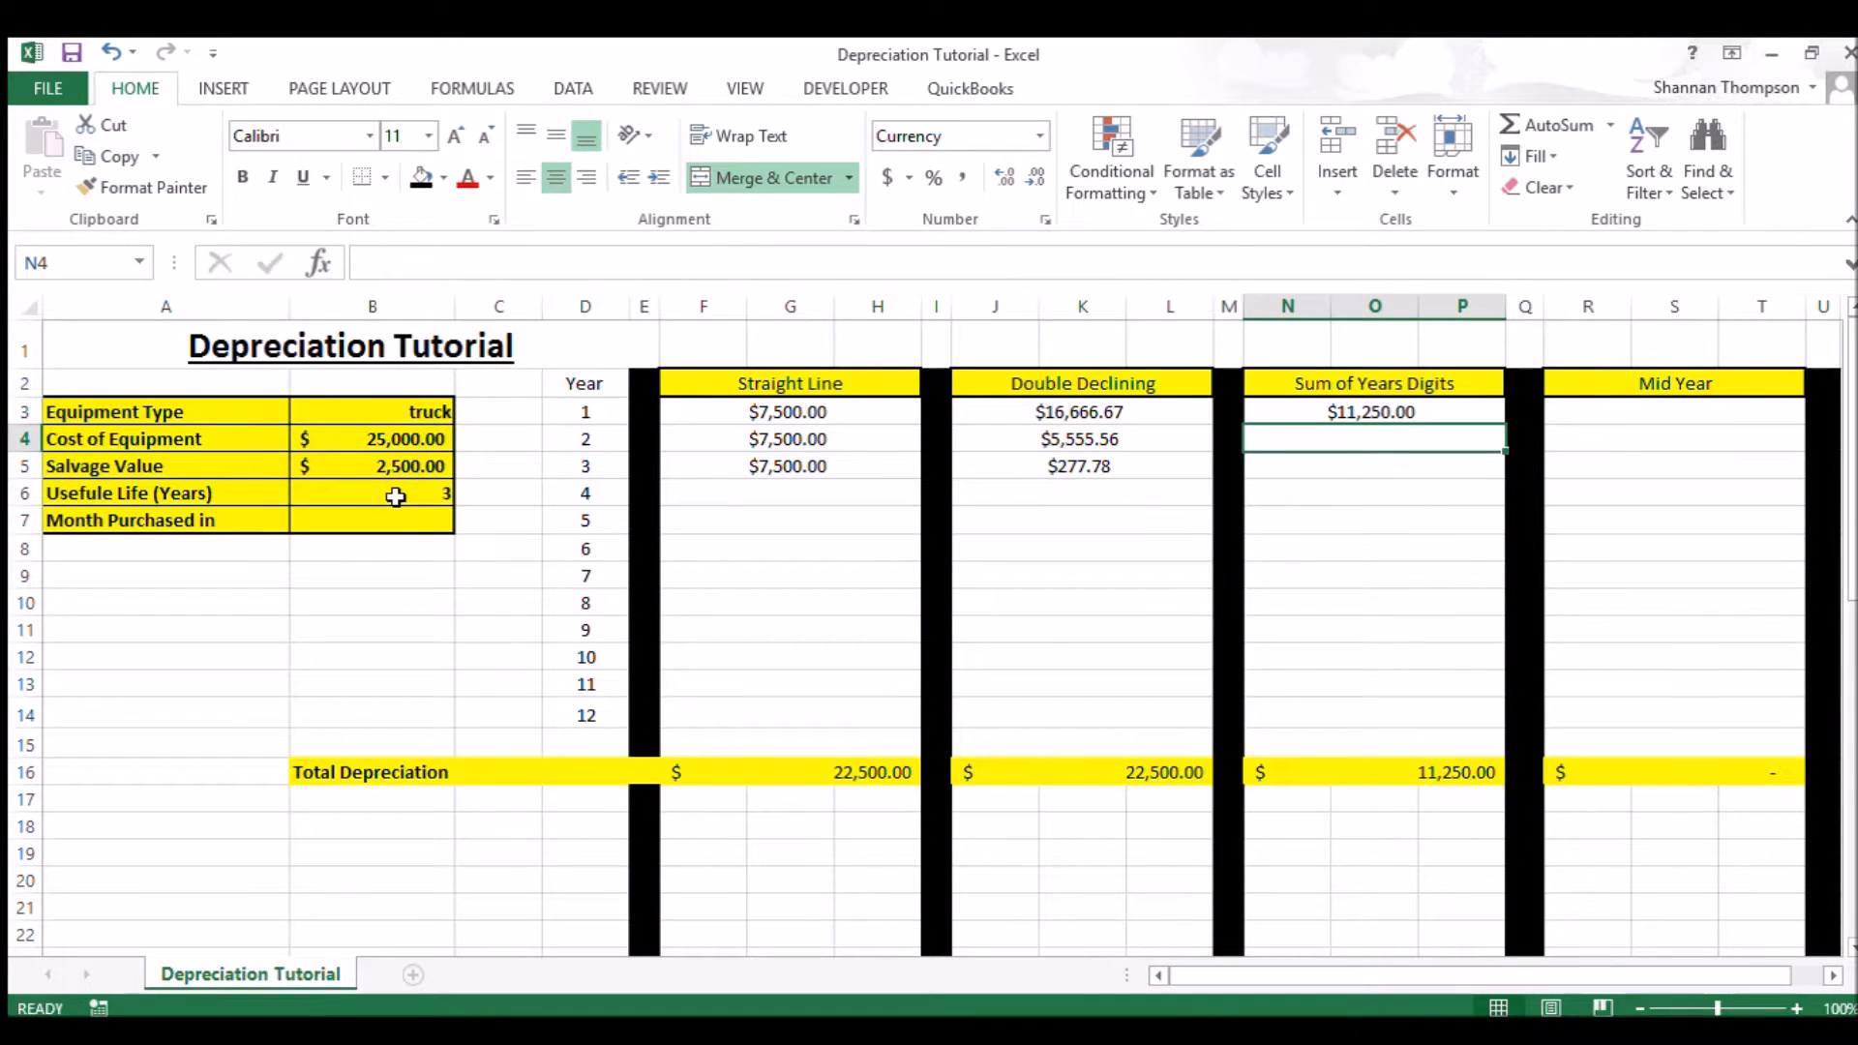
- Copy the SYD formula down through year 3 and set the period in the year 2 formula to 2
{"action": "left_click", "coordinate": [1461, 413]}
{"action": "left_click_drag", "start_coordinate": [1504, 425], "coordinate": [1422, 450]}
{"action": "left_click", "coordinate": [1423, 445]}
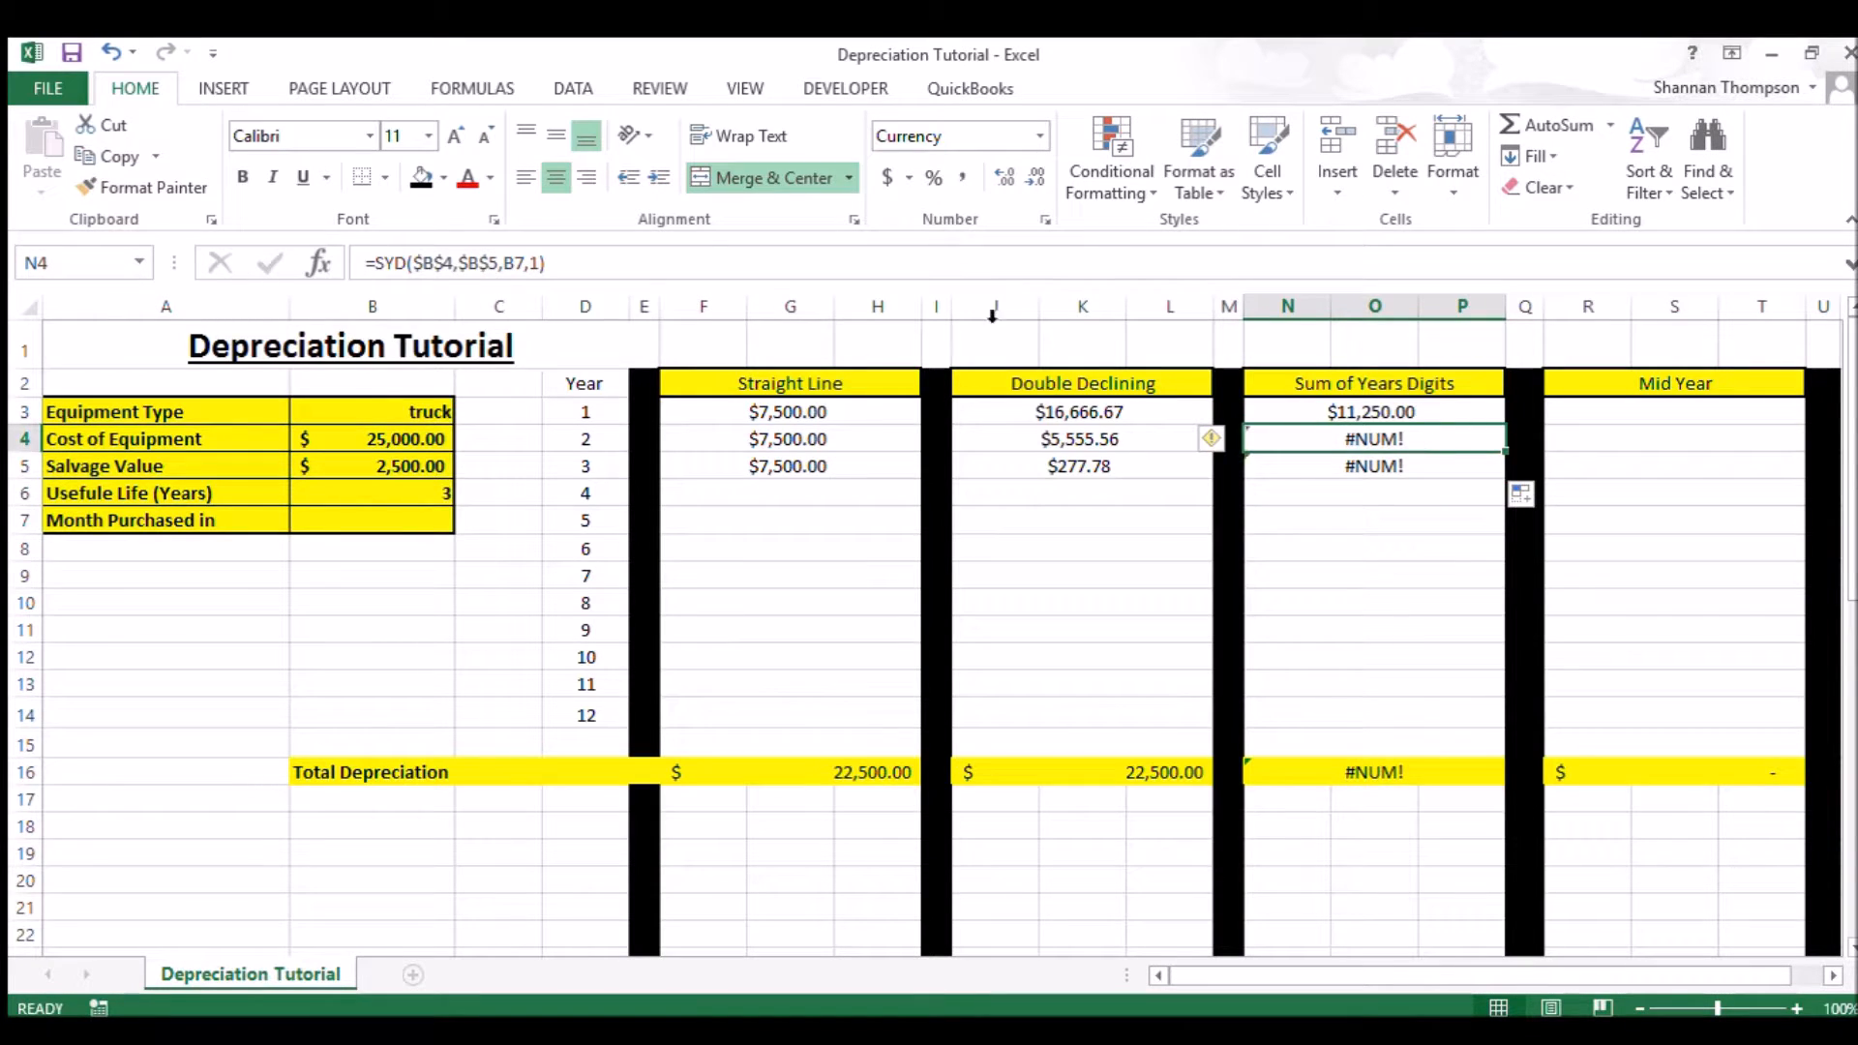
{"action": "left_click", "coordinate": [542, 271]}
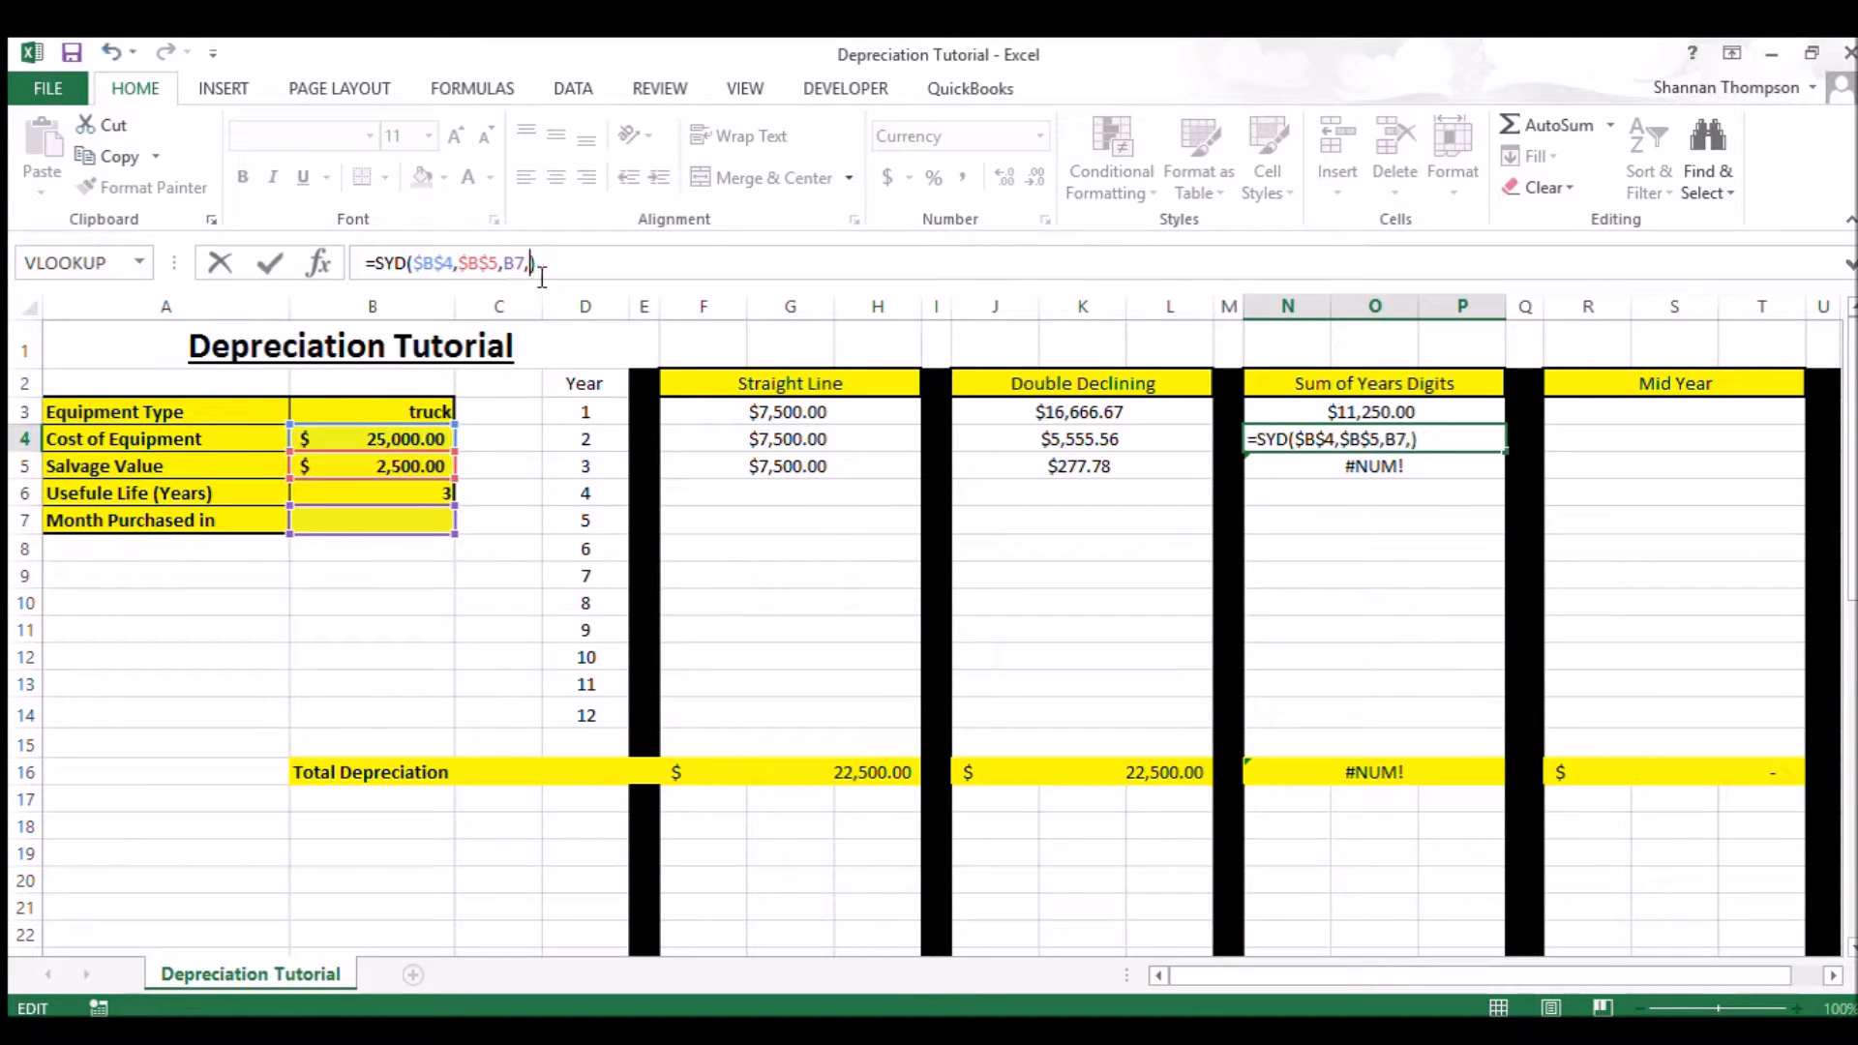
{"action": "key", "text": "Return"}
{"action": "left_click", "coordinate": [1344, 440]}
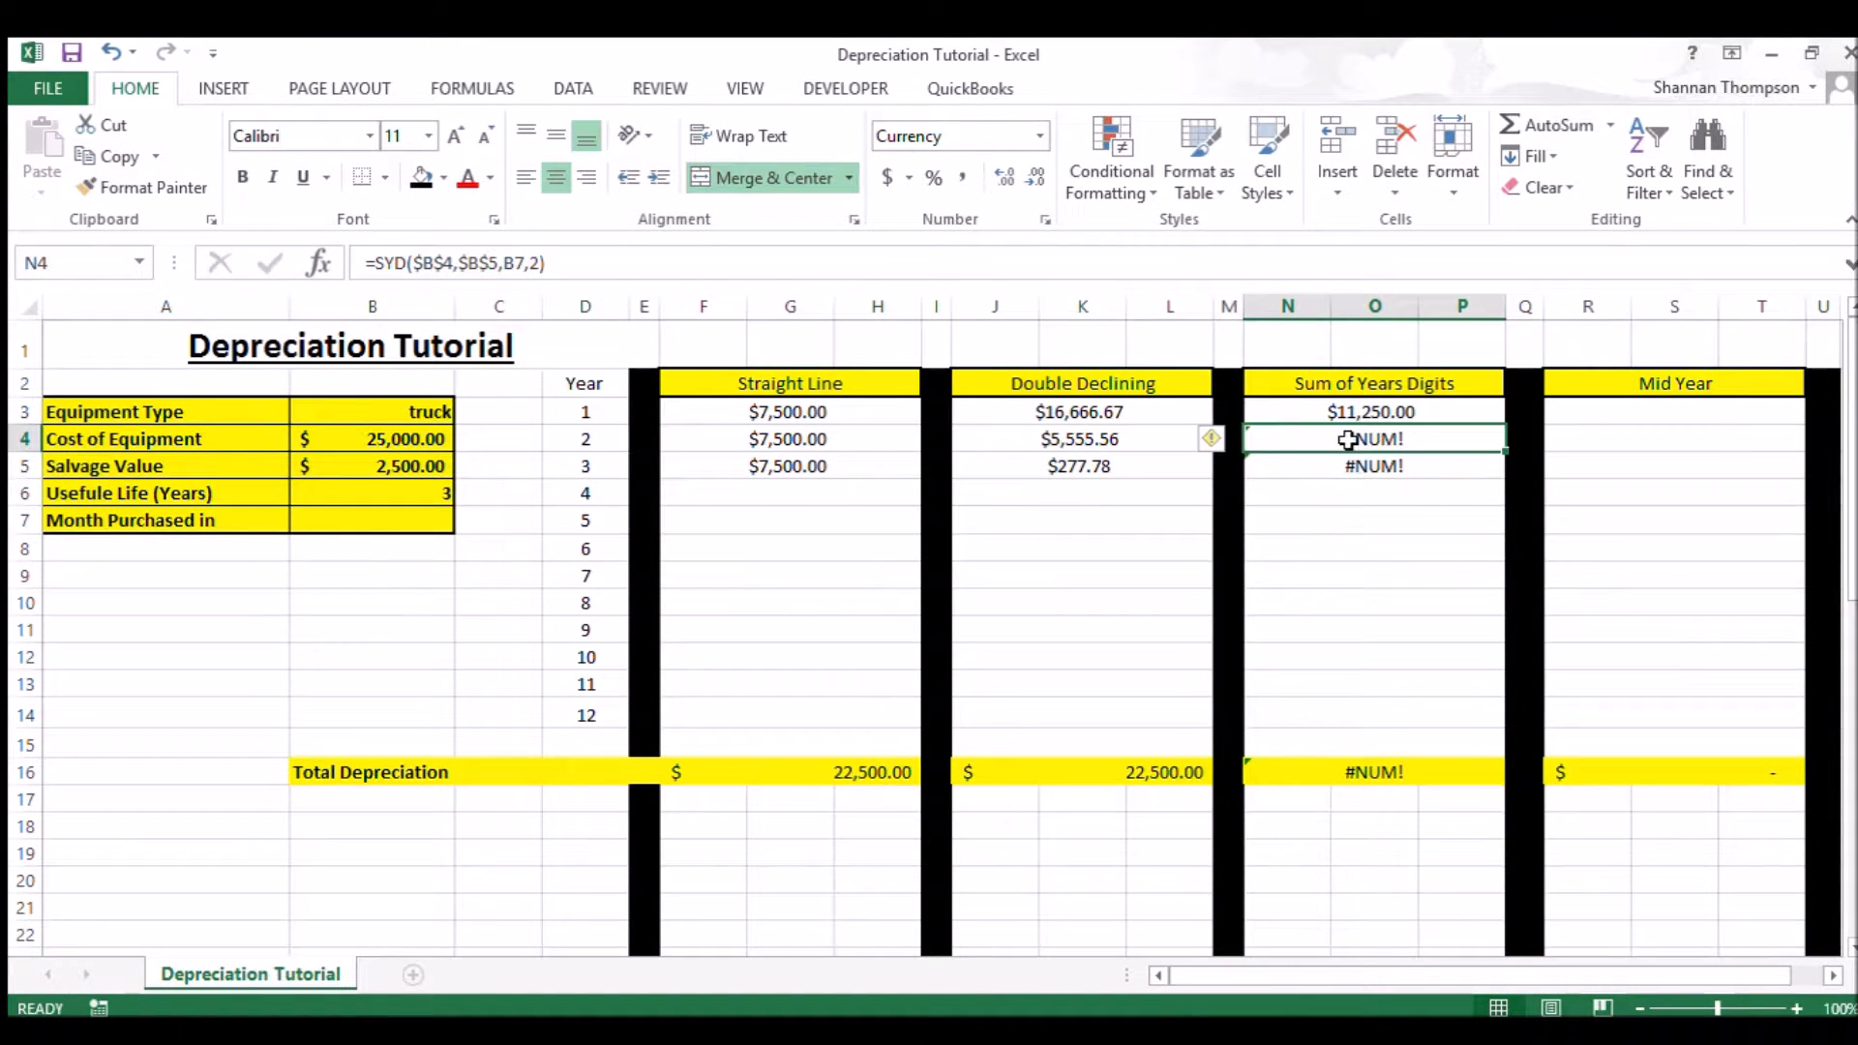
- Change the useful life reference in the year 2 SYD formula to the absolute reference $B$6
{"action": "left_click", "coordinate": [533, 273]}
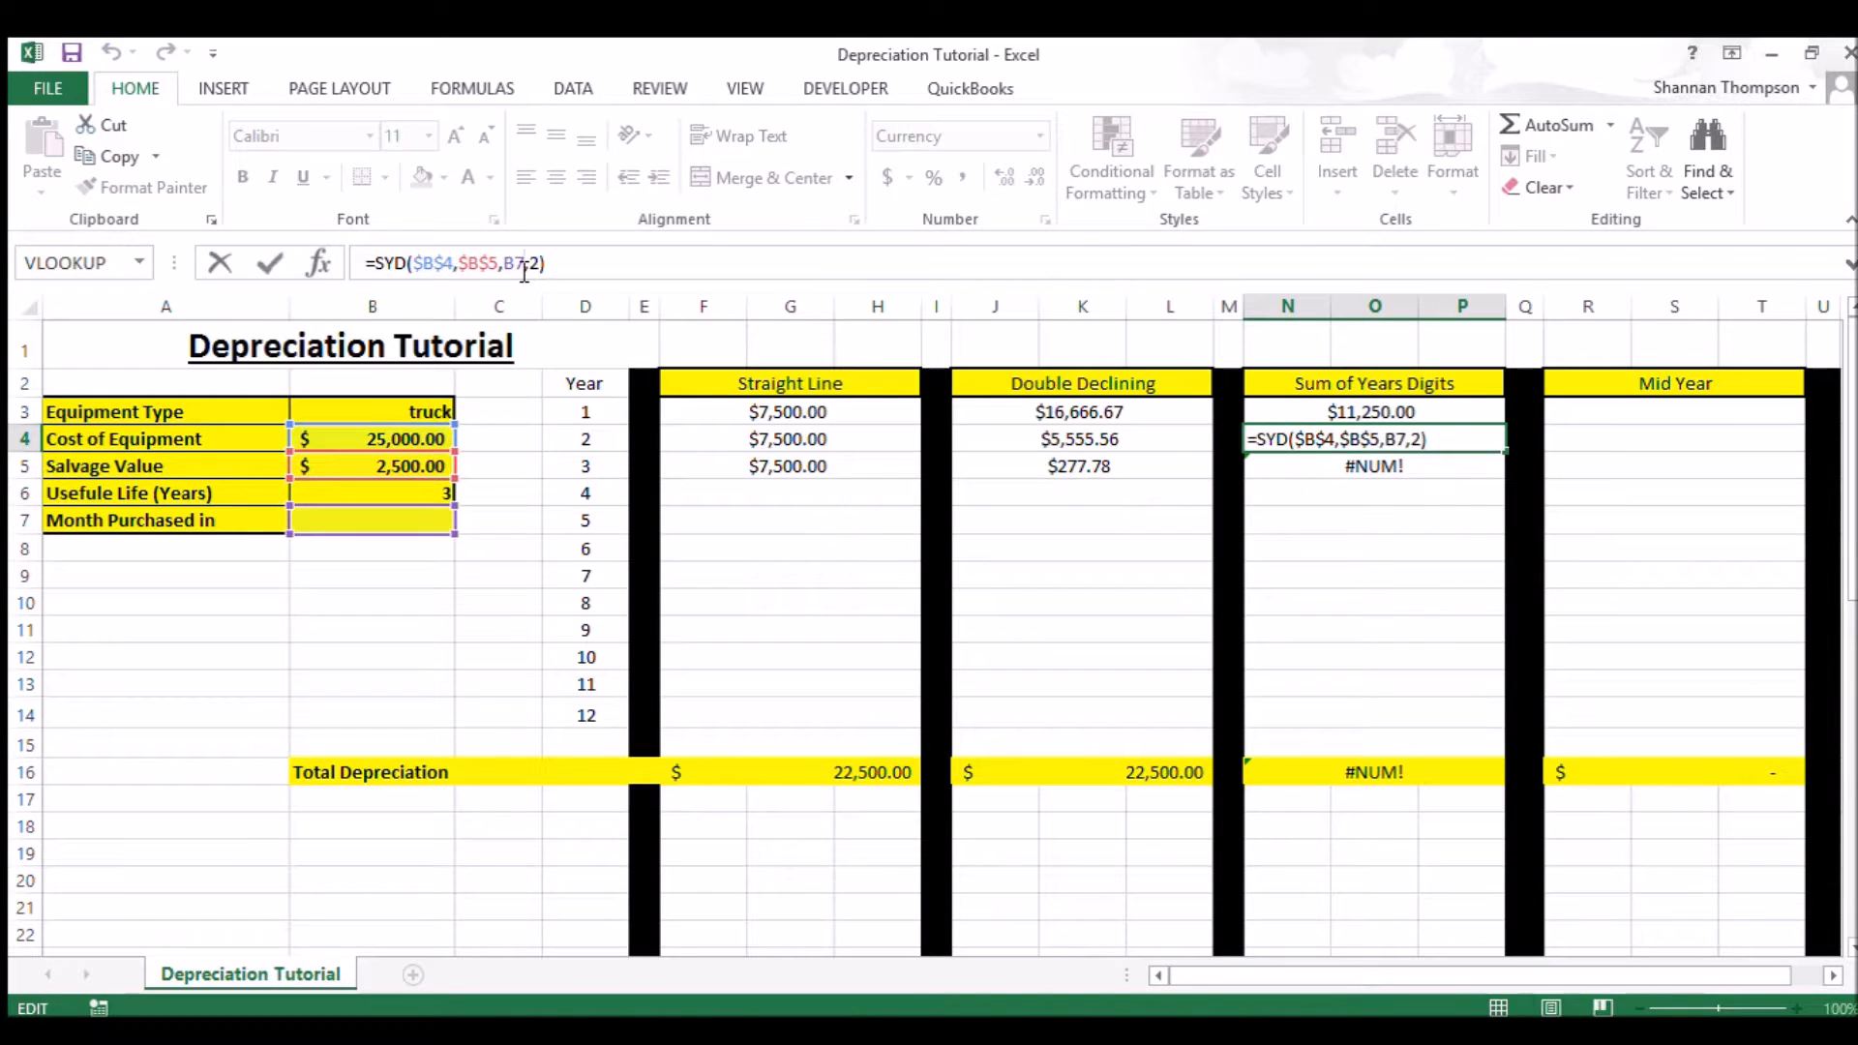
{"action": "key", "text": "F4"}
{"action": "key", "text": "Return"}
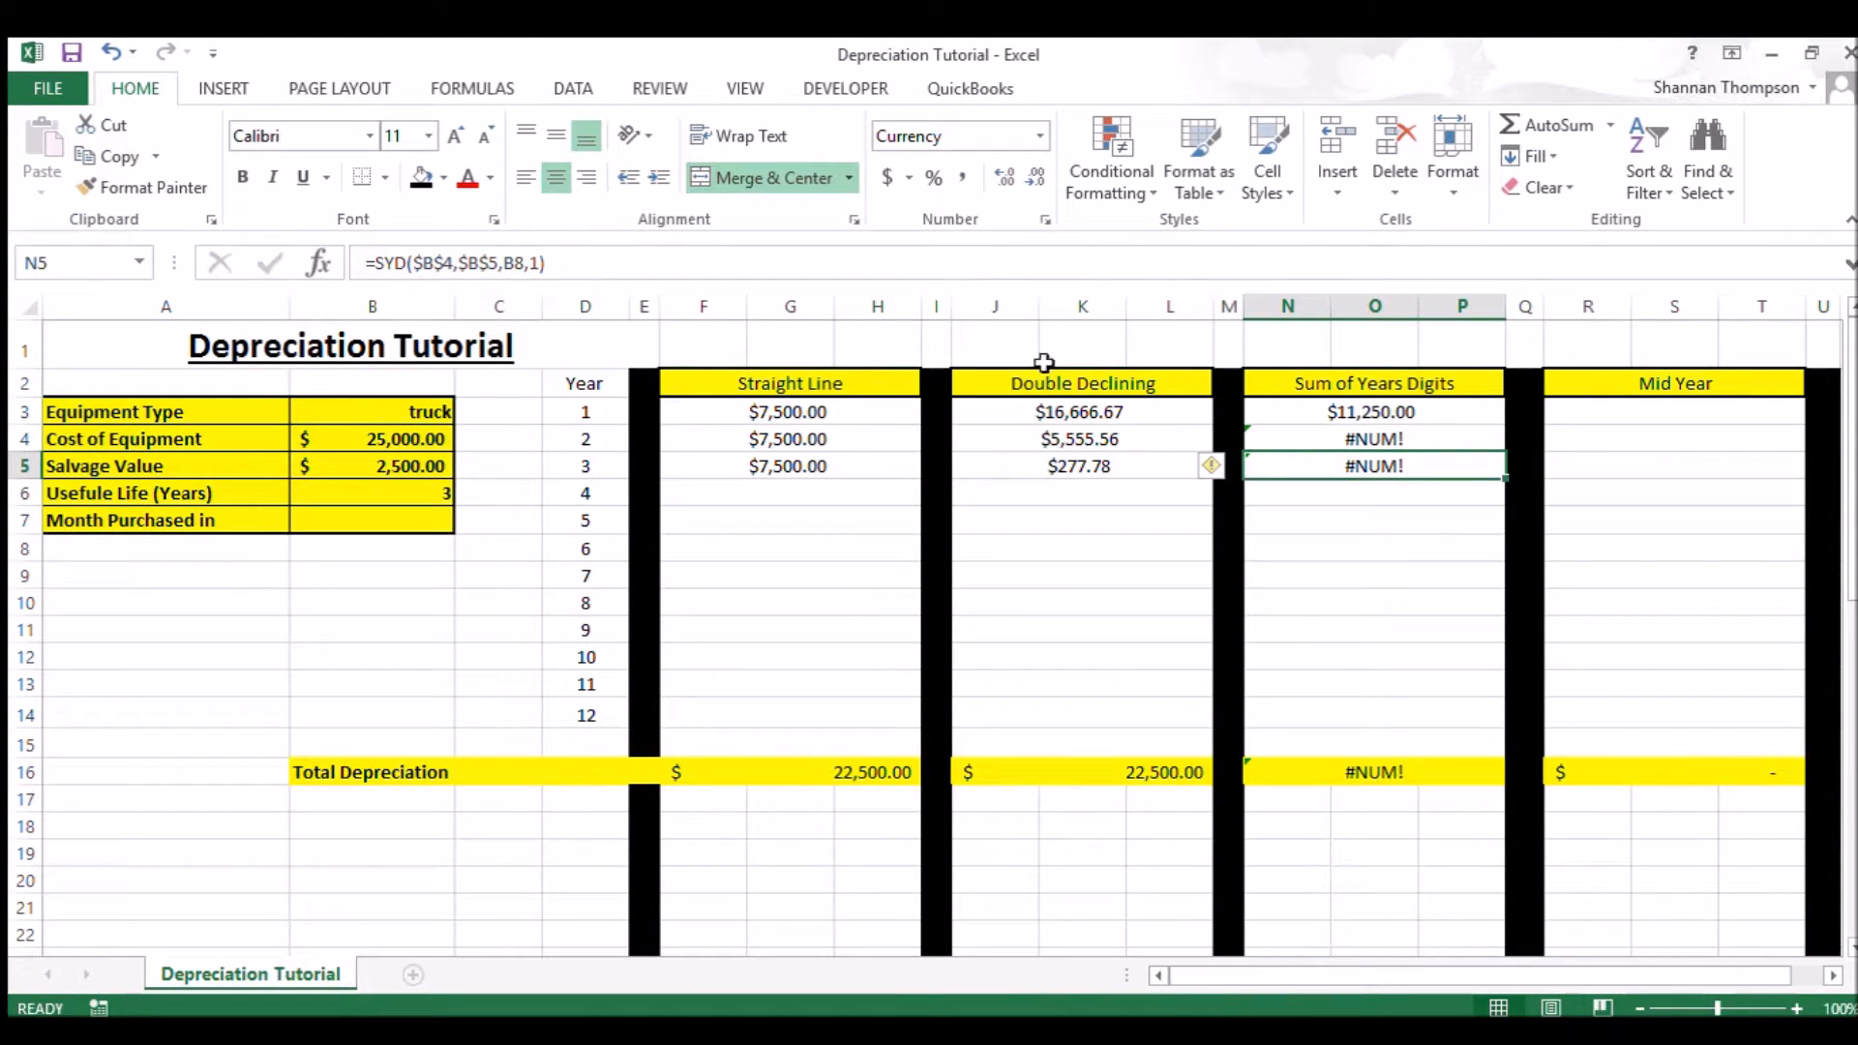
{"action": "left_click", "coordinate": [1358, 443]}
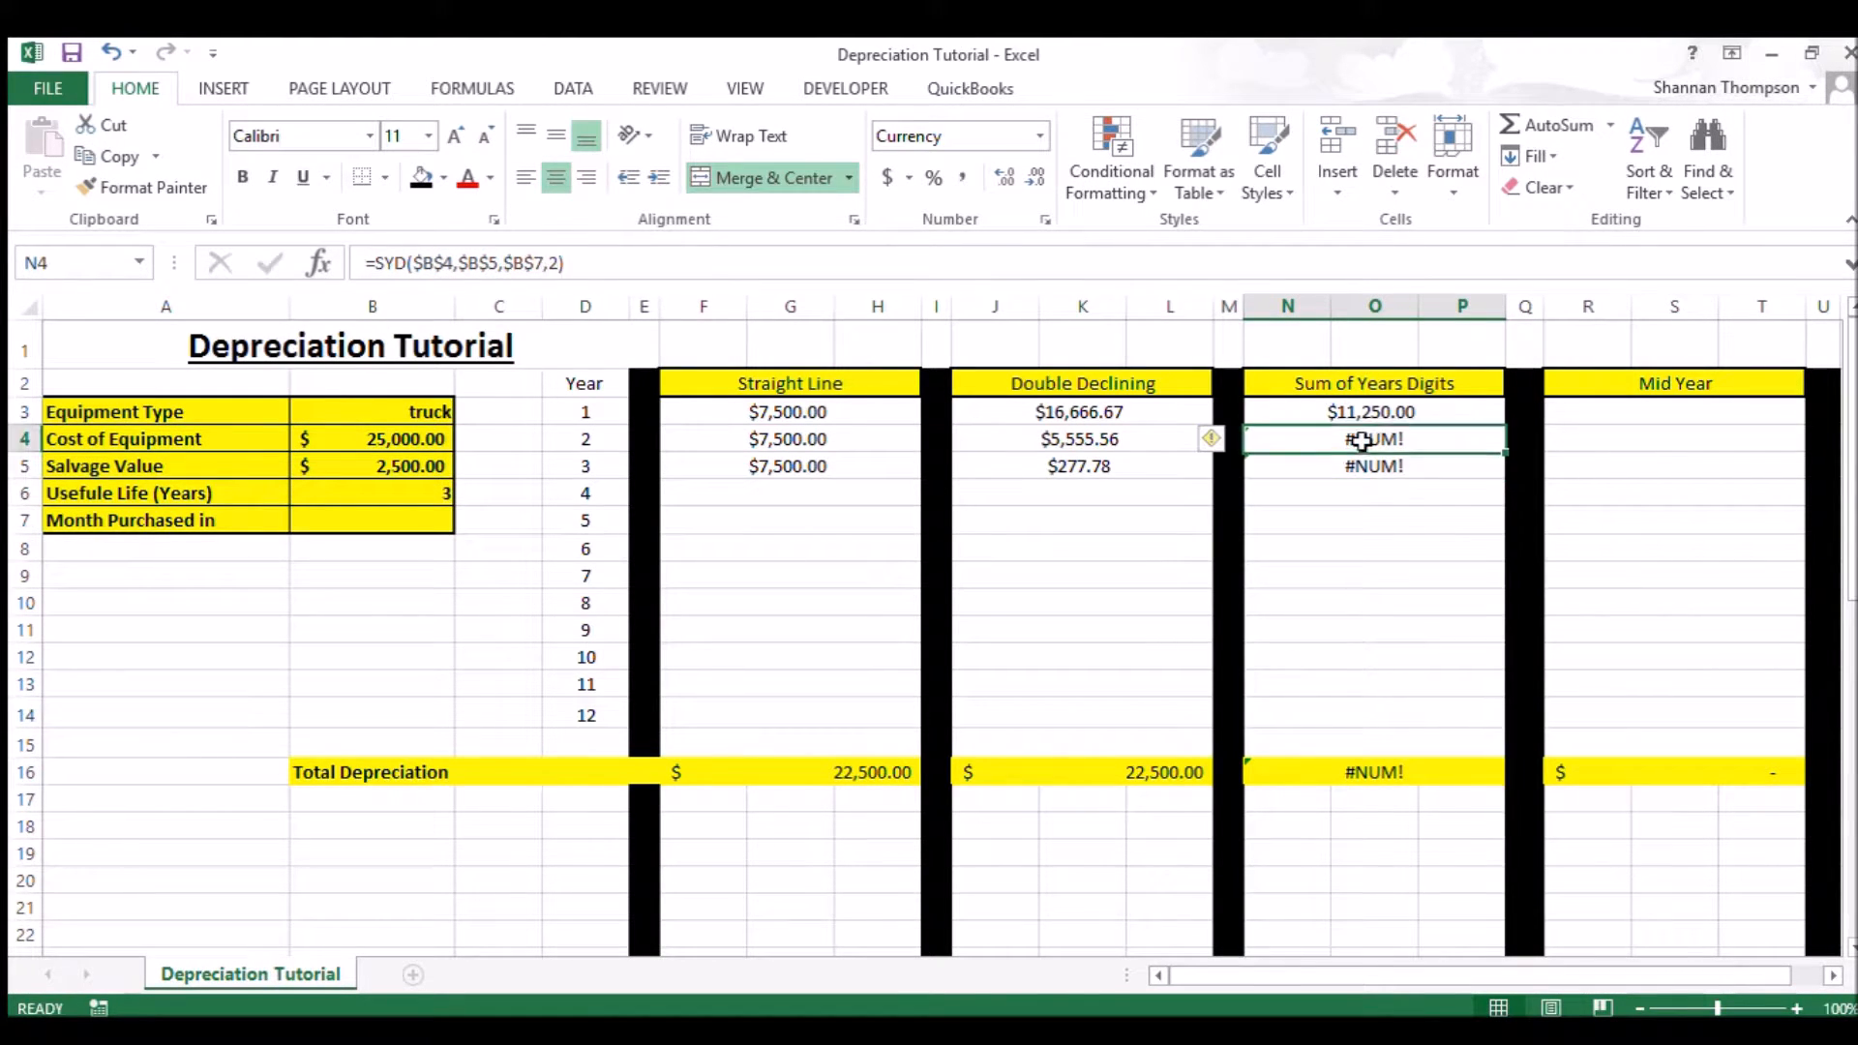
{"action": "left_click", "coordinate": [559, 277]}
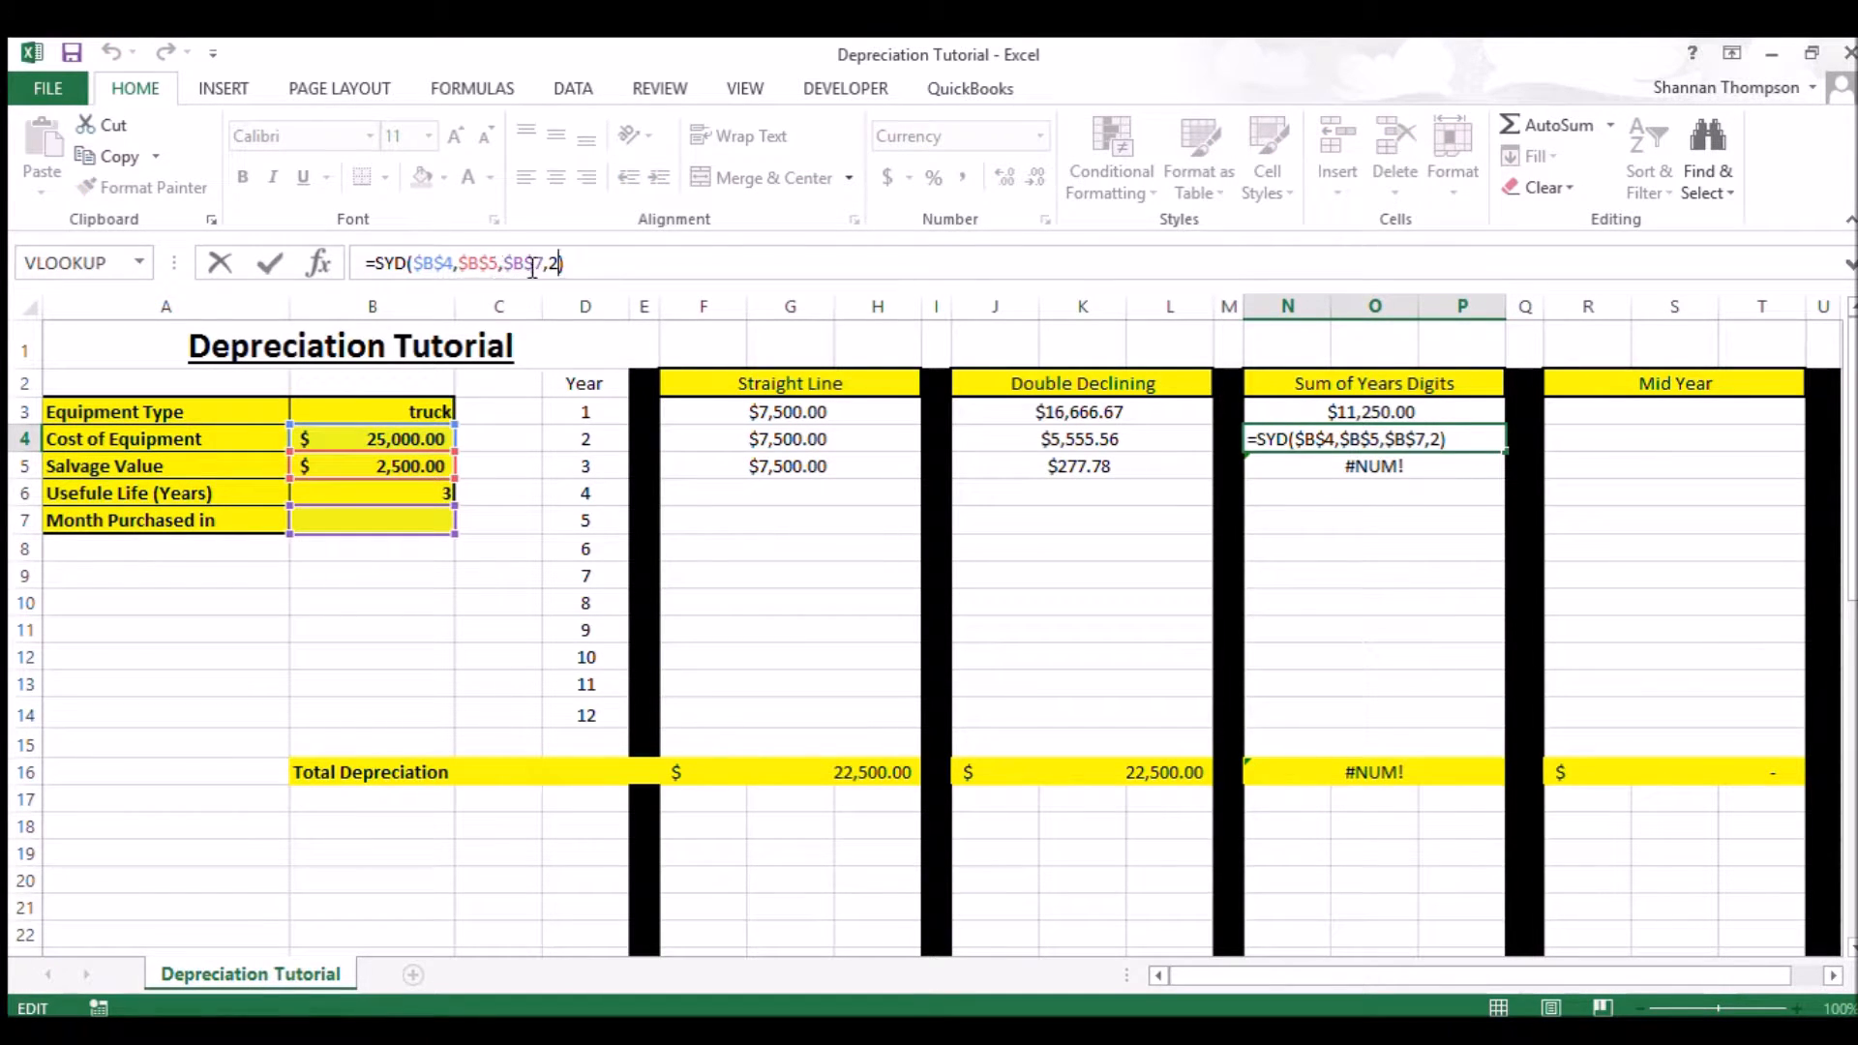
{"action": "left_click", "coordinate": [543, 274]}
{"action": "key", "text": "BackSpace"}
{"action": "type", "text": "6"}
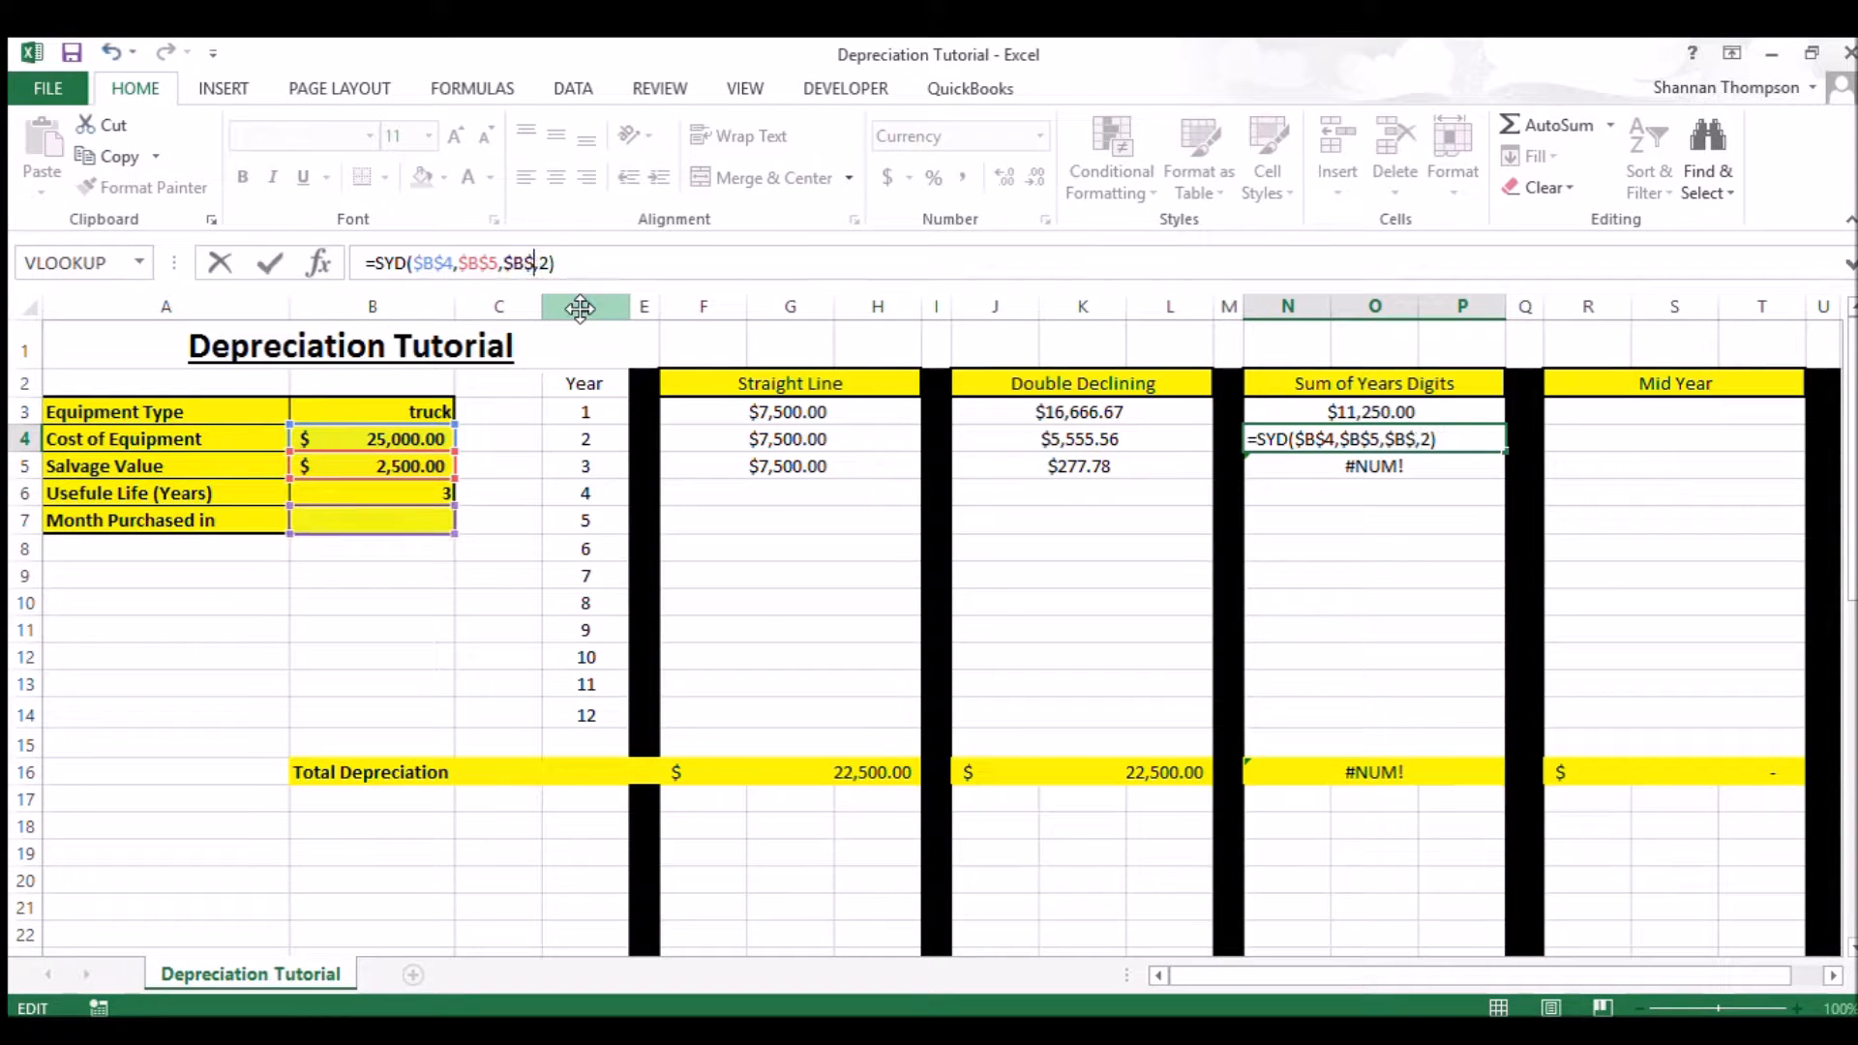
{"action": "key", "text": "Return"}
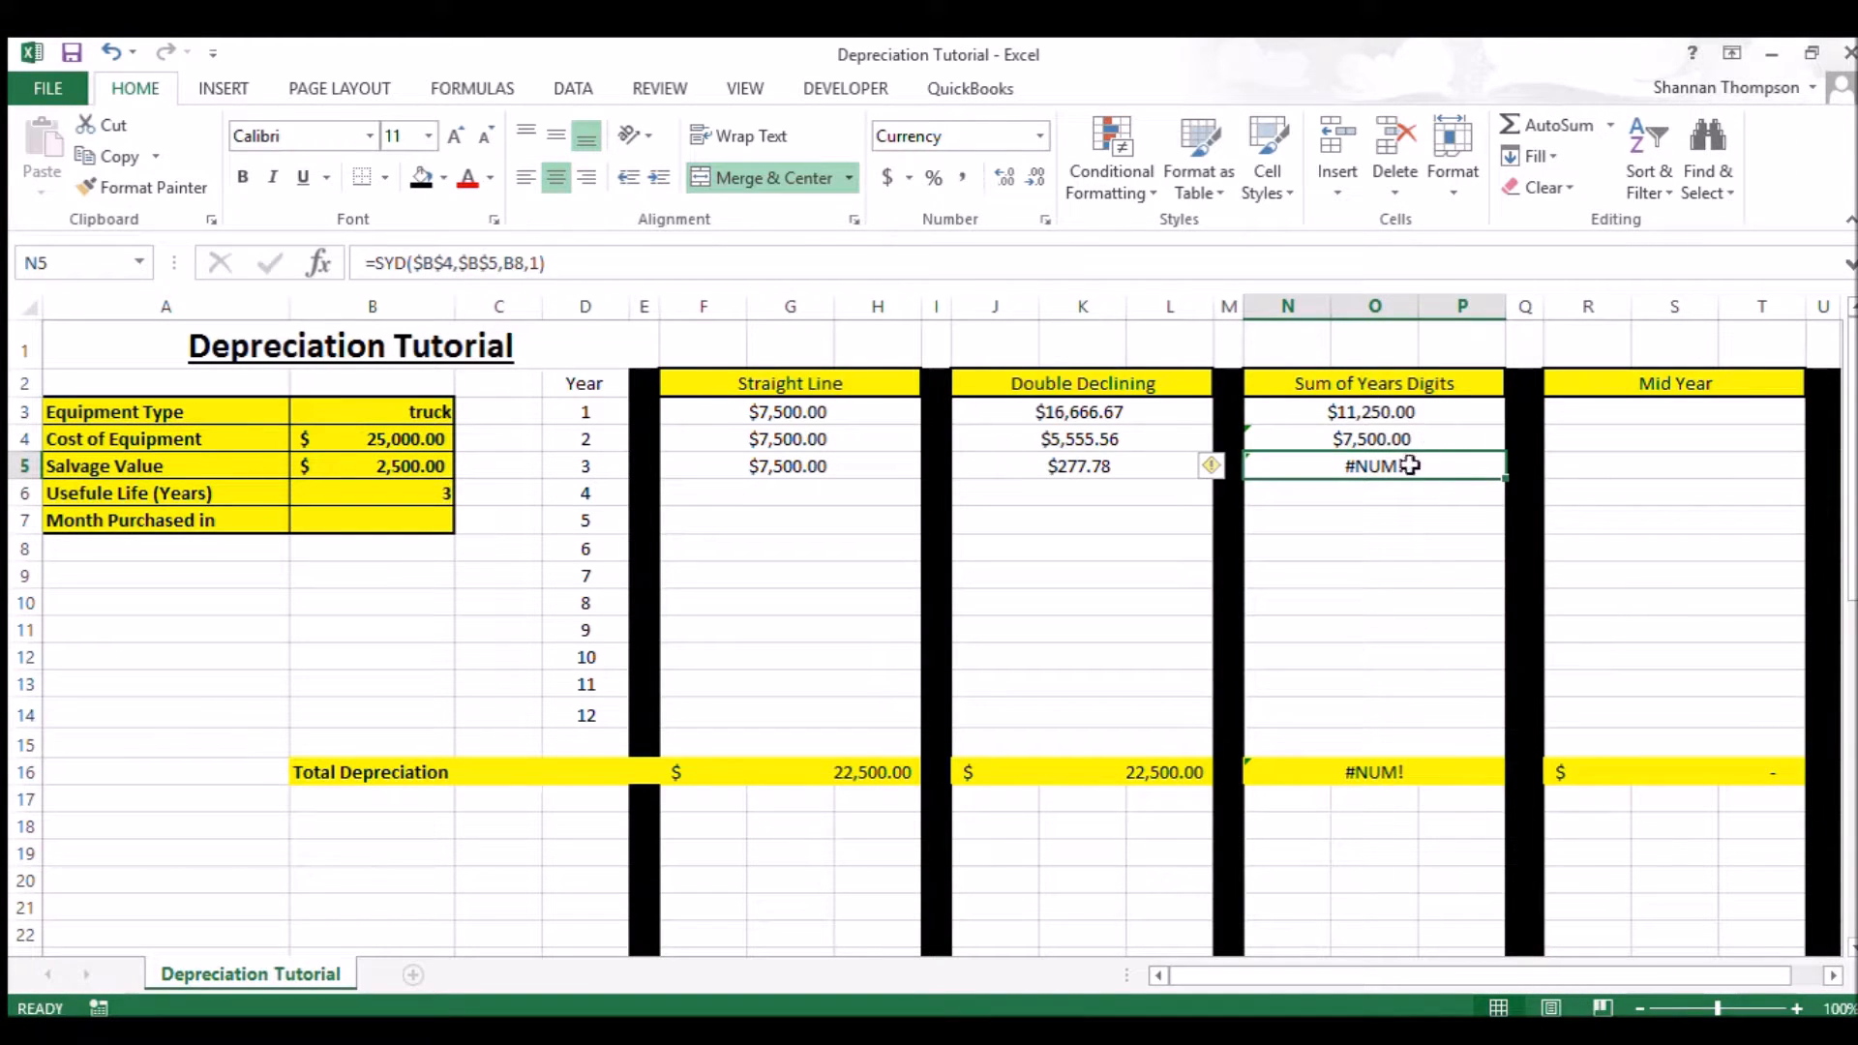
- Copy the year 2 SYD formula down to year 3, set its period to 3, and check the Sum of Years Digits total
{"action": "left_click", "coordinate": [1394, 439]}
{"action": "left_click_drag", "start_coordinate": [1506, 451], "coordinate": [1402, 468]}
{"action": "left_click", "coordinate": [1402, 469]}
{"action": "left_click", "coordinate": [566, 267]}
{"action": "key", "text": "BackSpace"}
{"action": "key", "text": "BackSpace"}
{"action": "type", "text": "3)"}
{"action": "key", "text": "Return"}
{"action": "left_click", "coordinate": [1405, 771]}
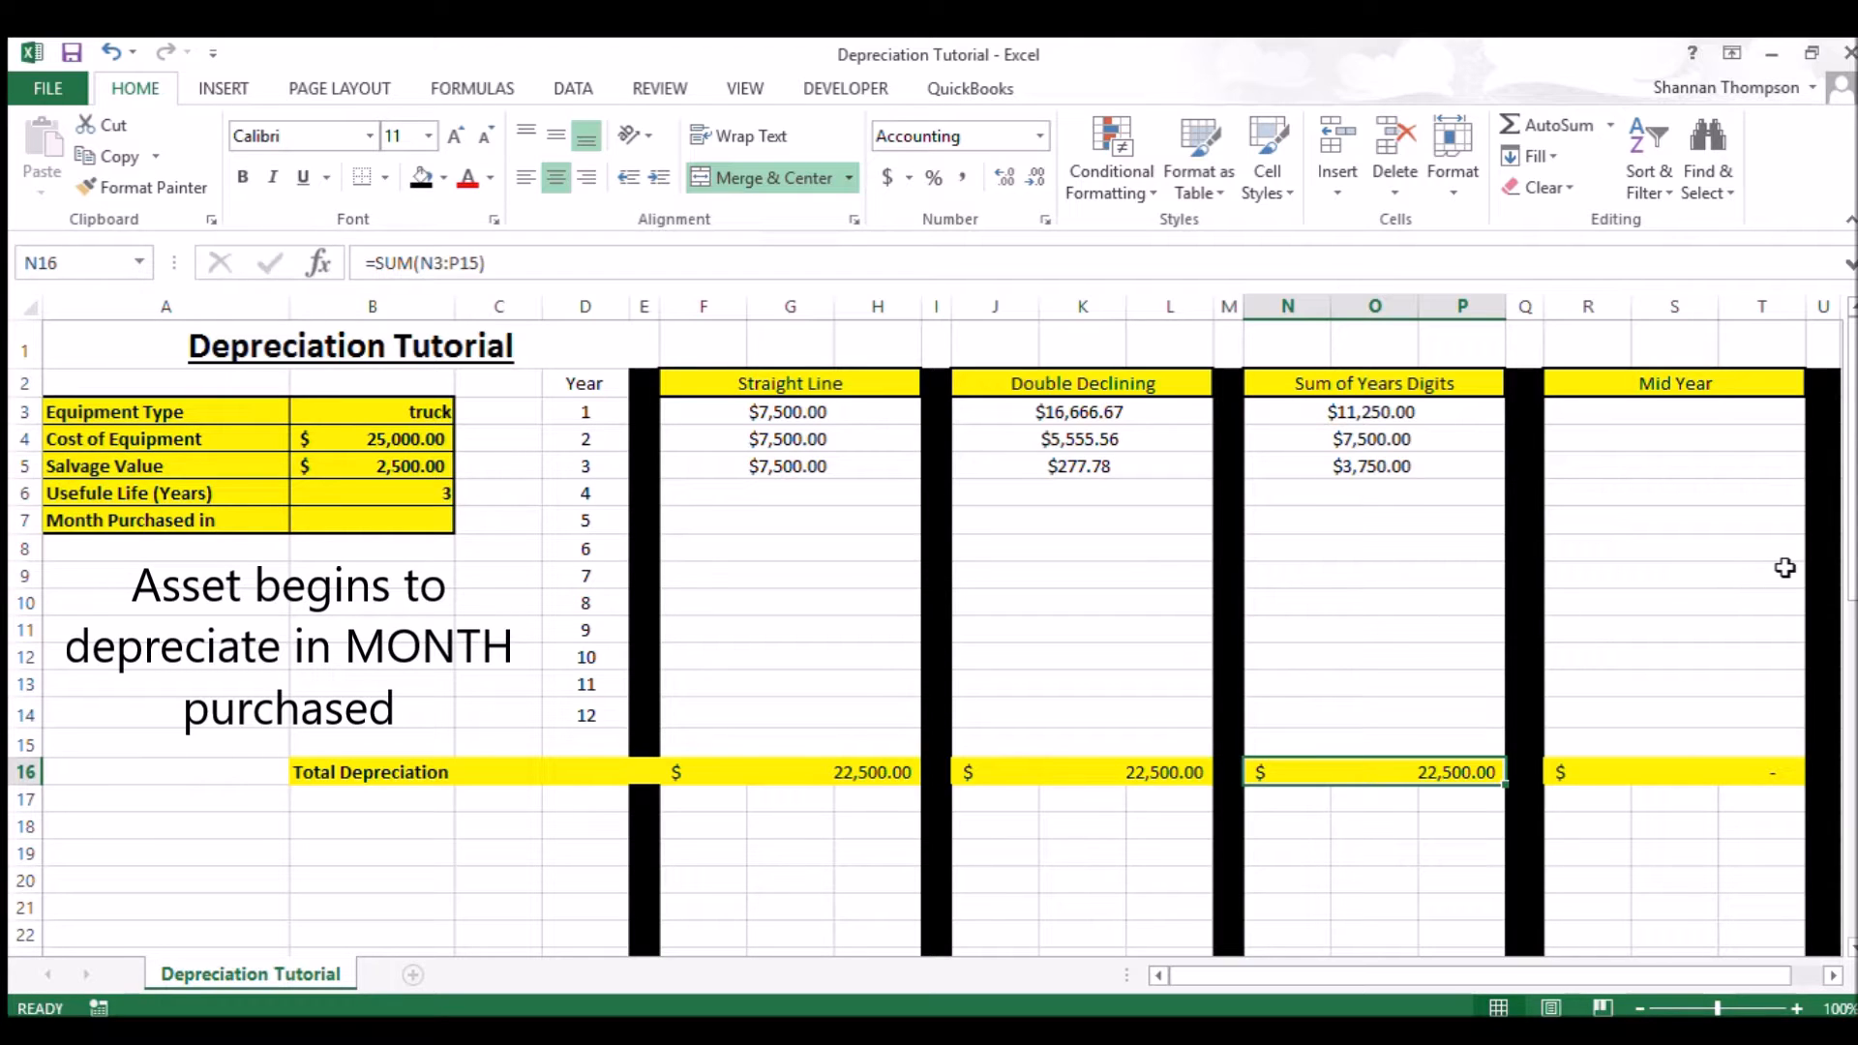
- Enter March as the month purchased in B7
{"action": "left_click", "coordinate": [345, 529]}
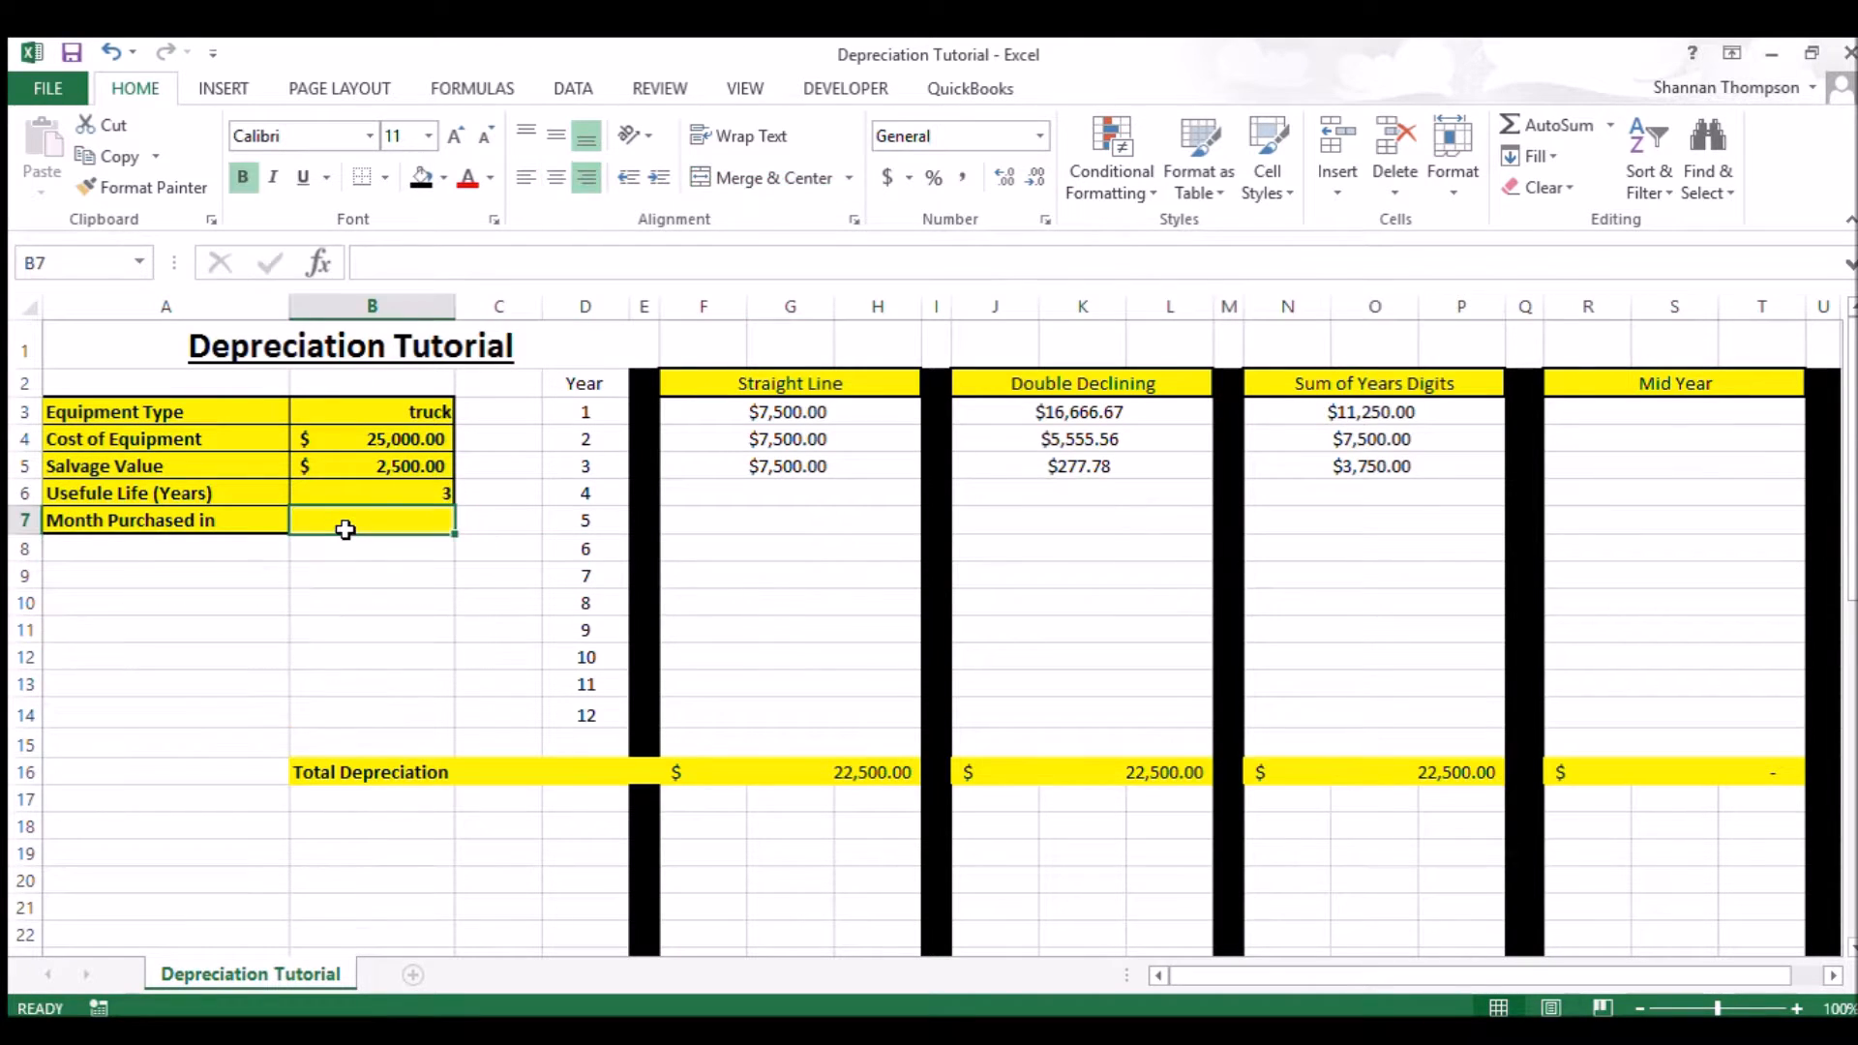
{"action": "type", "text": "March"}
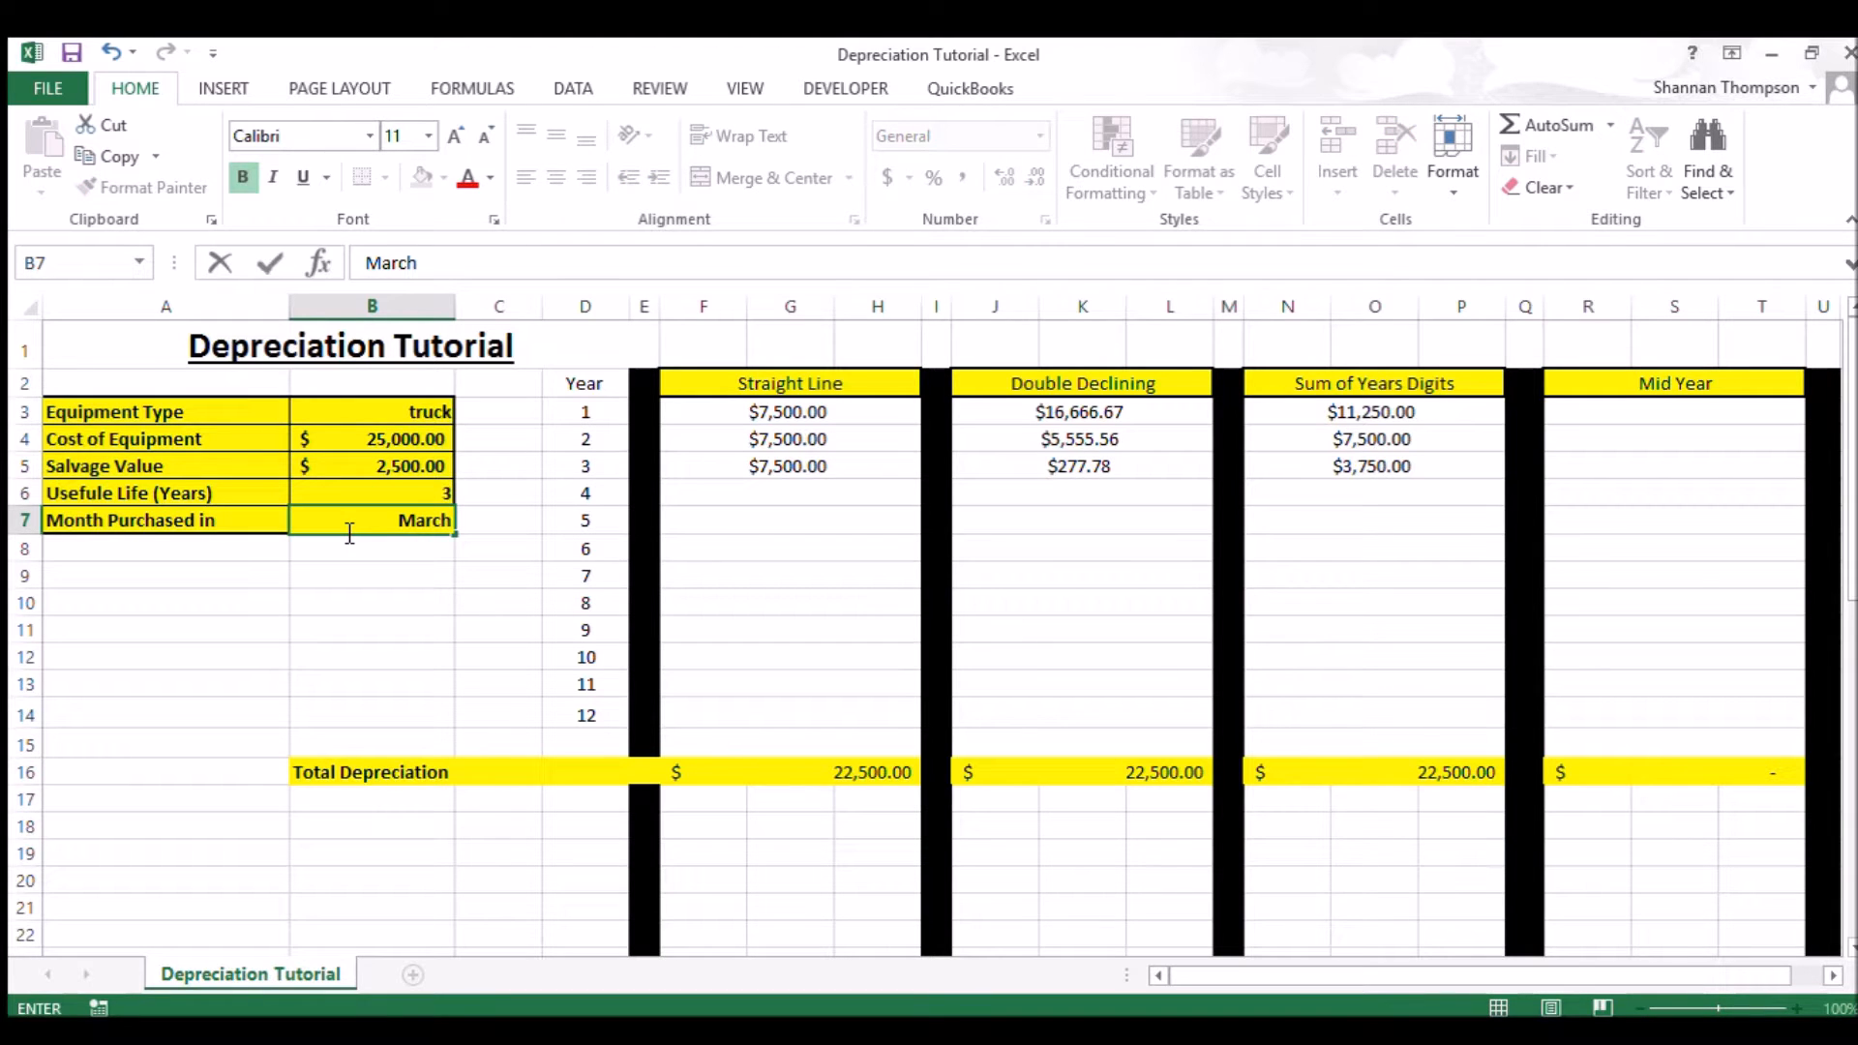
{"action": "left_click", "coordinate": [1676, 416]}
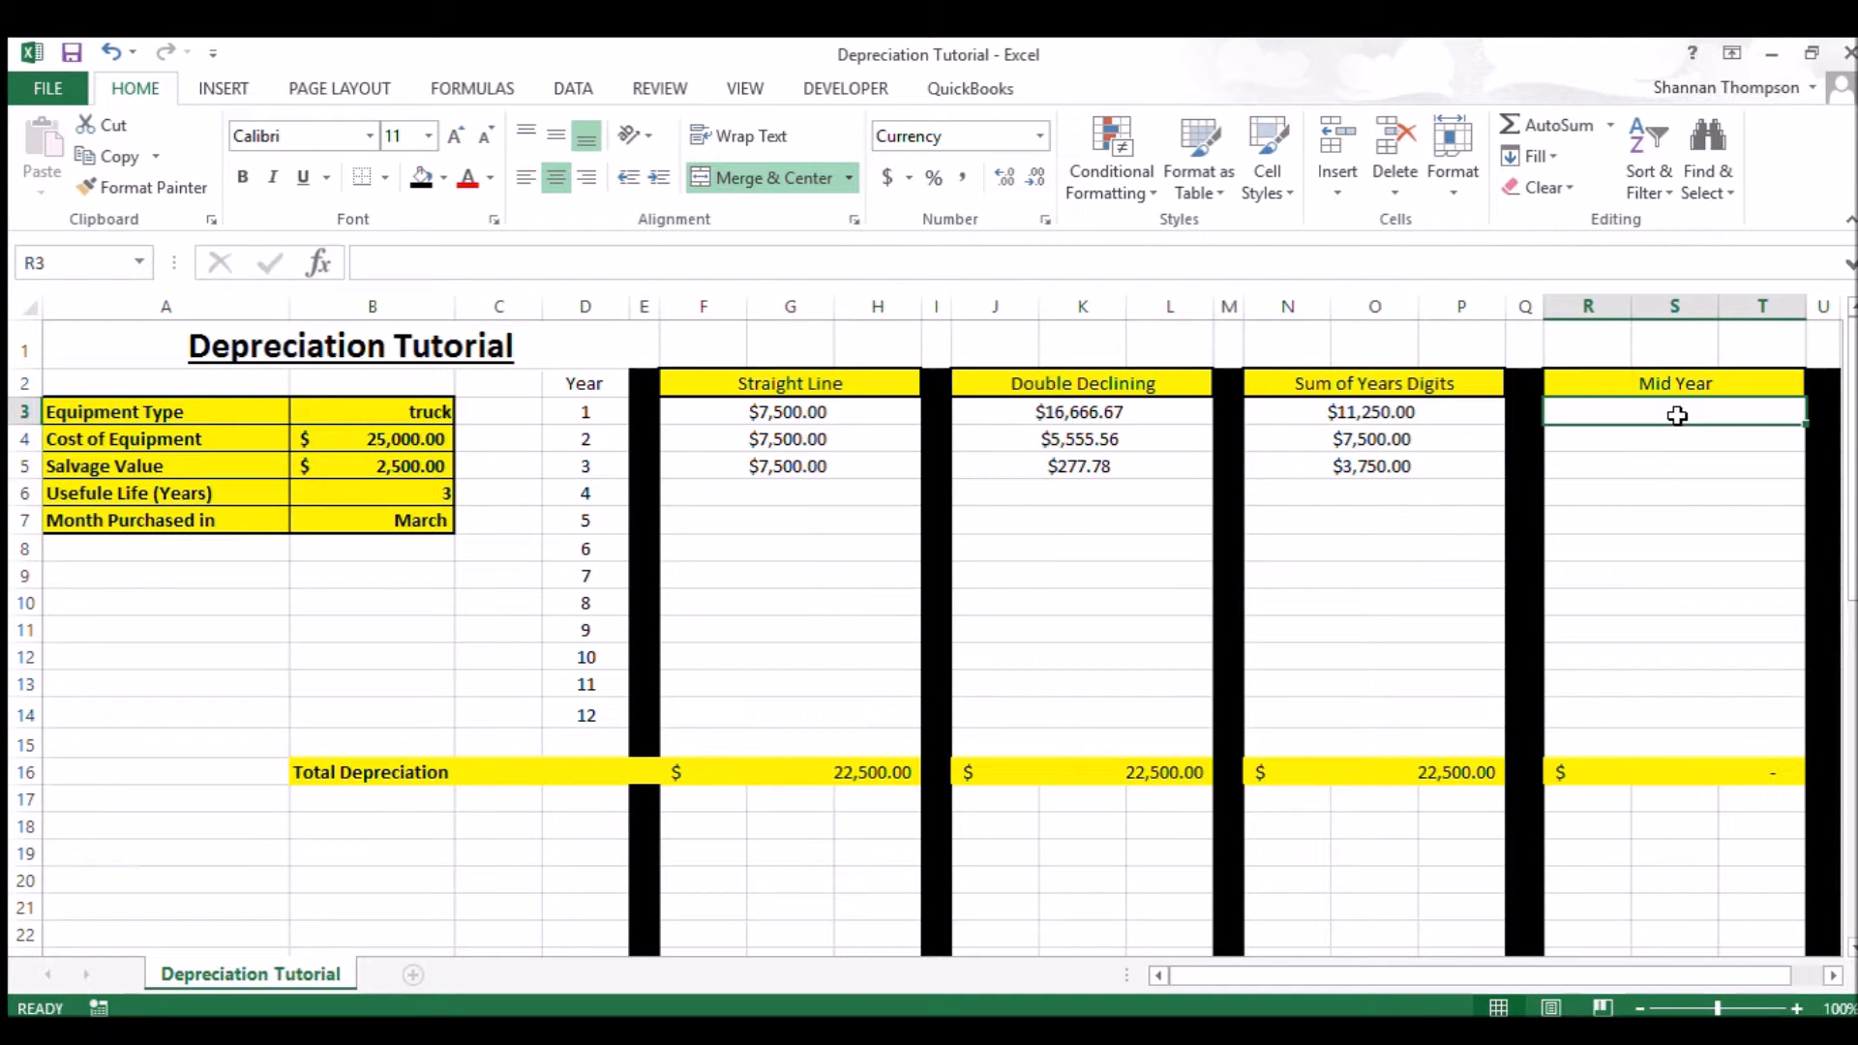
- Begin a Mid Year formula for year 1 in R3 using DB with cost $B$4 and salvage value $B$5
{"action": "type", "text": "="}
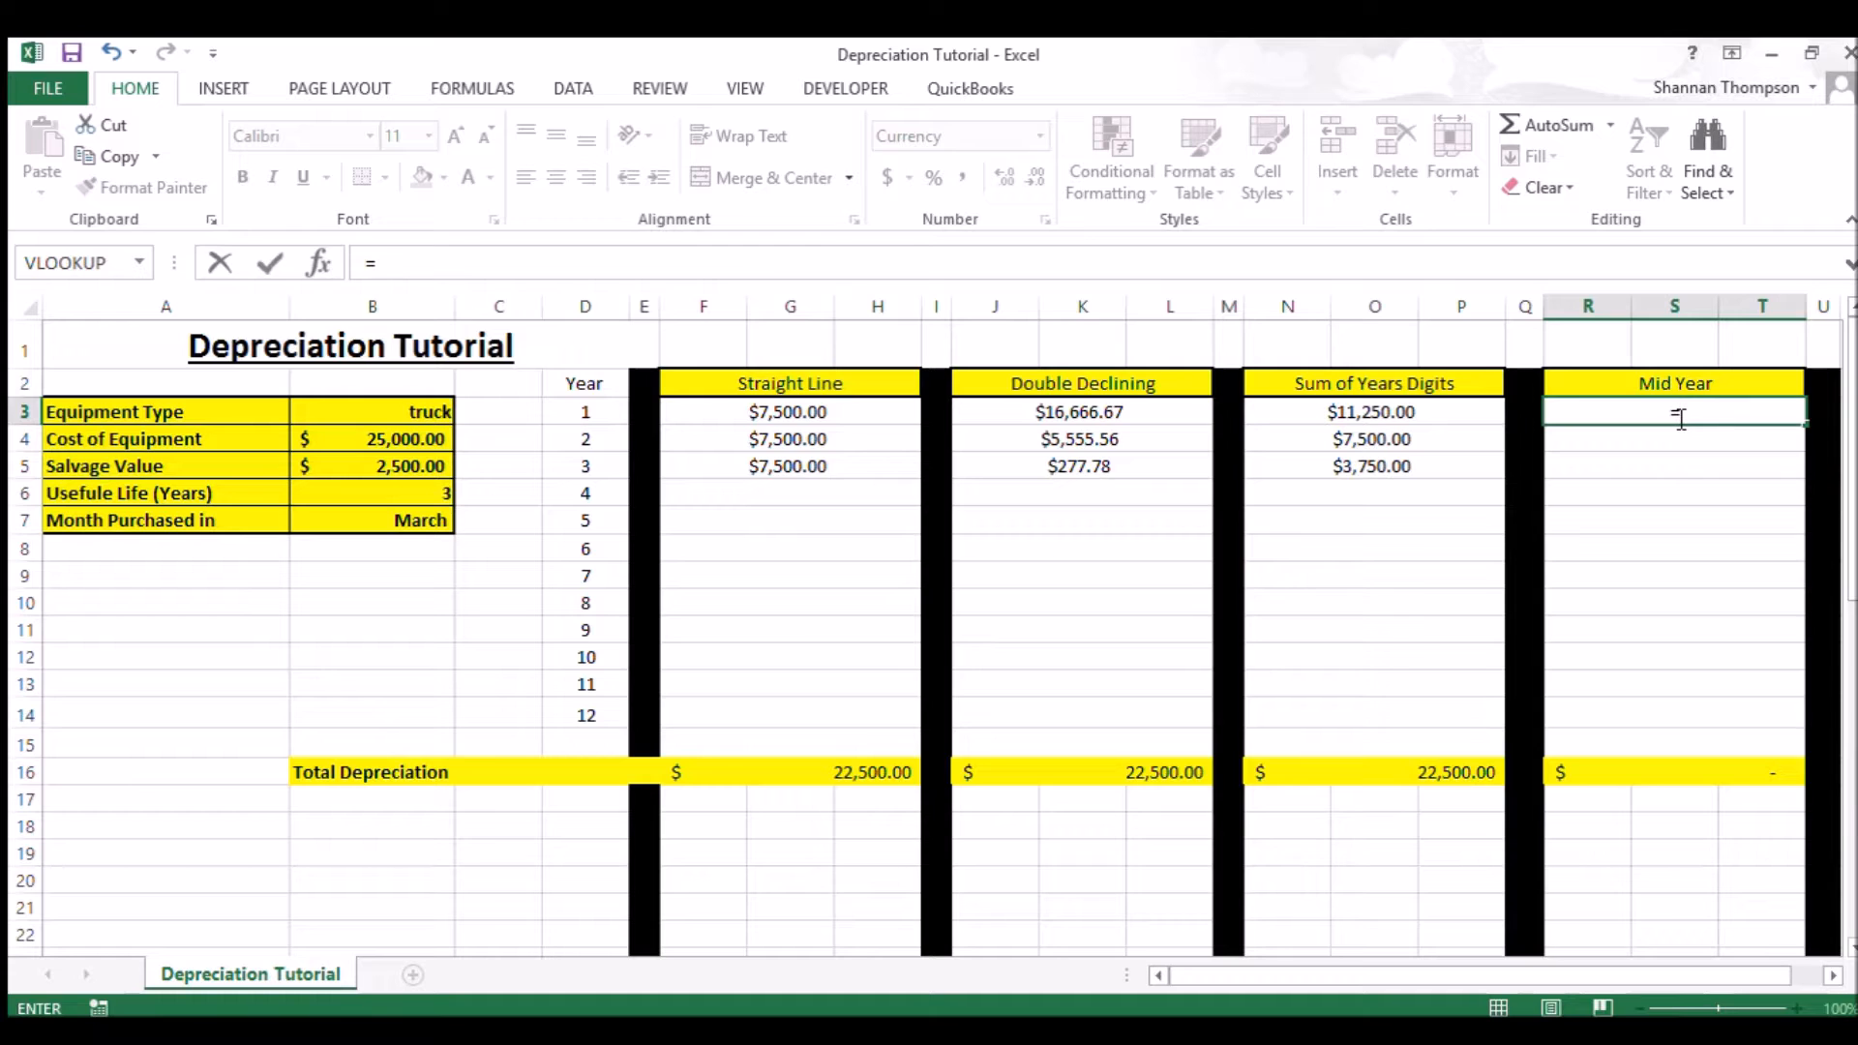
{"action": "type", "text": "DB("}
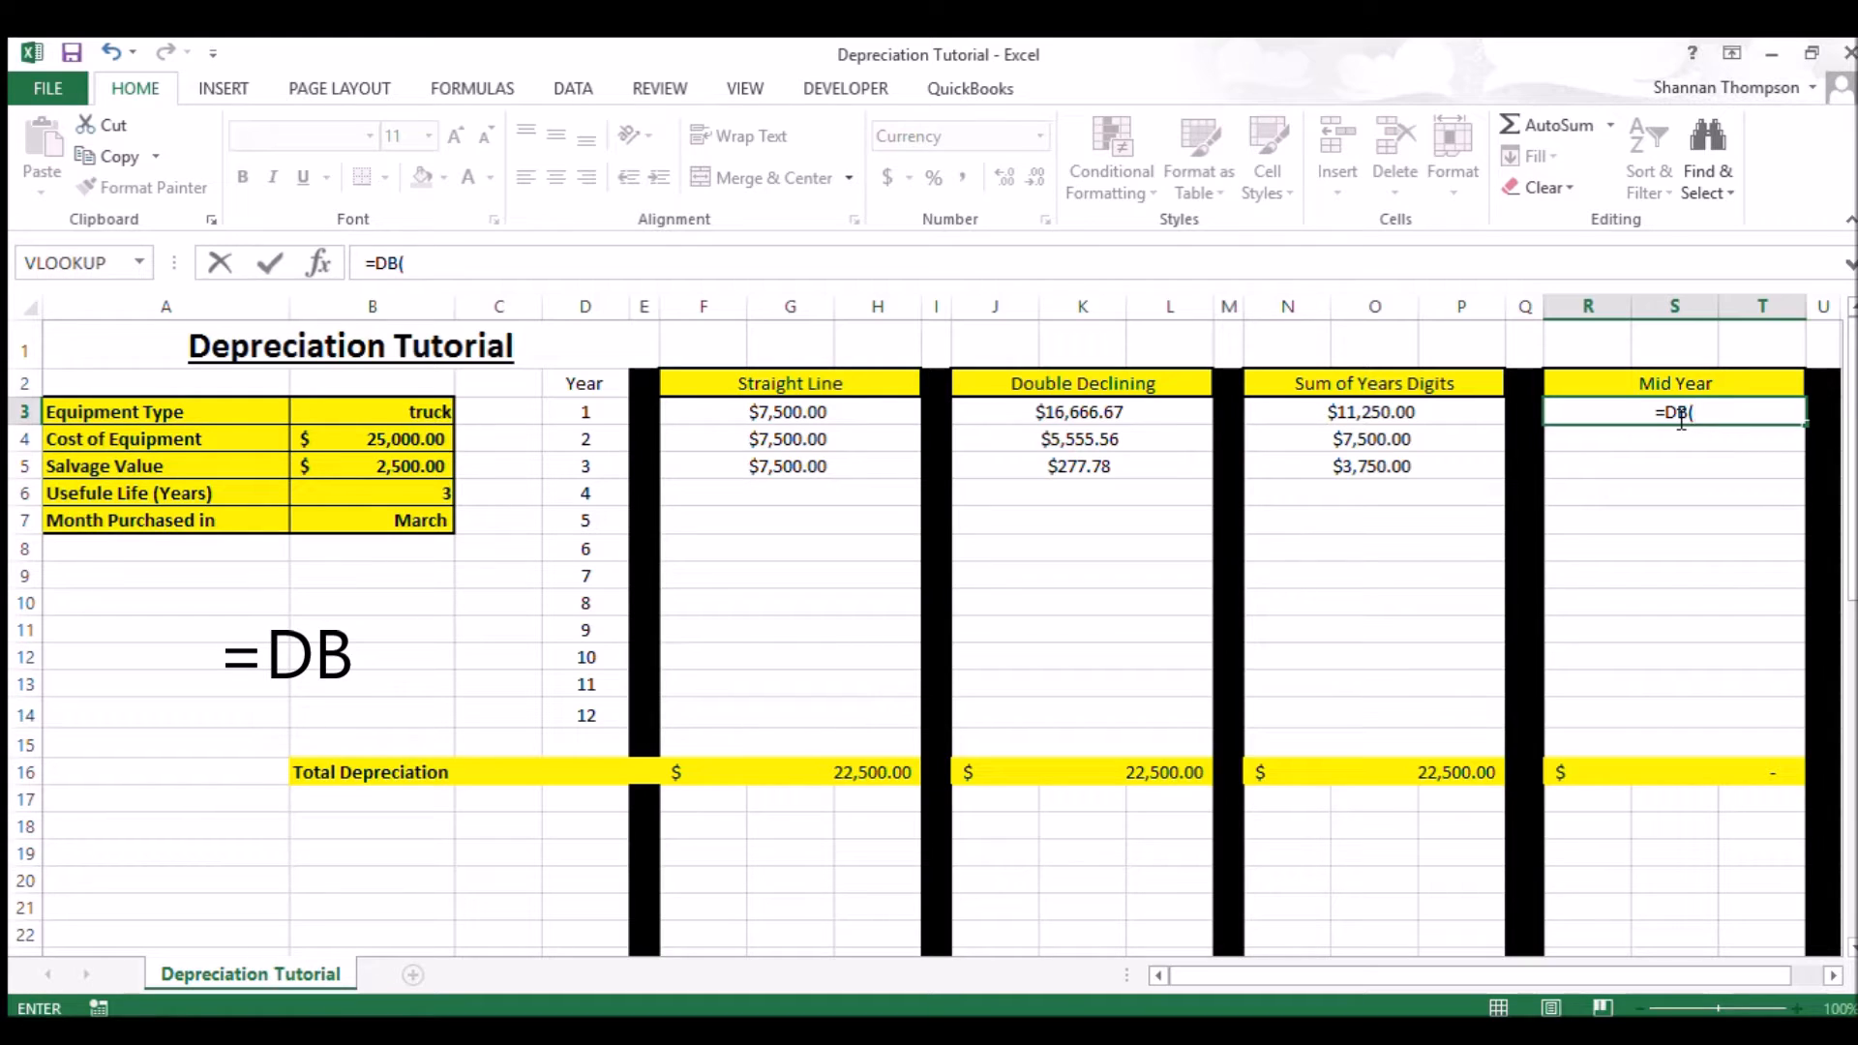
{"action": "left_click", "coordinate": [397, 446]}
{"action": "key", "text": "F4"}
{"action": "type", "text": ","}
{"action": "left_click", "coordinate": [390, 476]}
{"action": "key", "text": "F4"}
{"action": "type", "text": ","}
- Complete the year 1 DB formula with useful life B6, period 1 and 10 months
{"action": "left_click", "coordinate": [405, 497]}
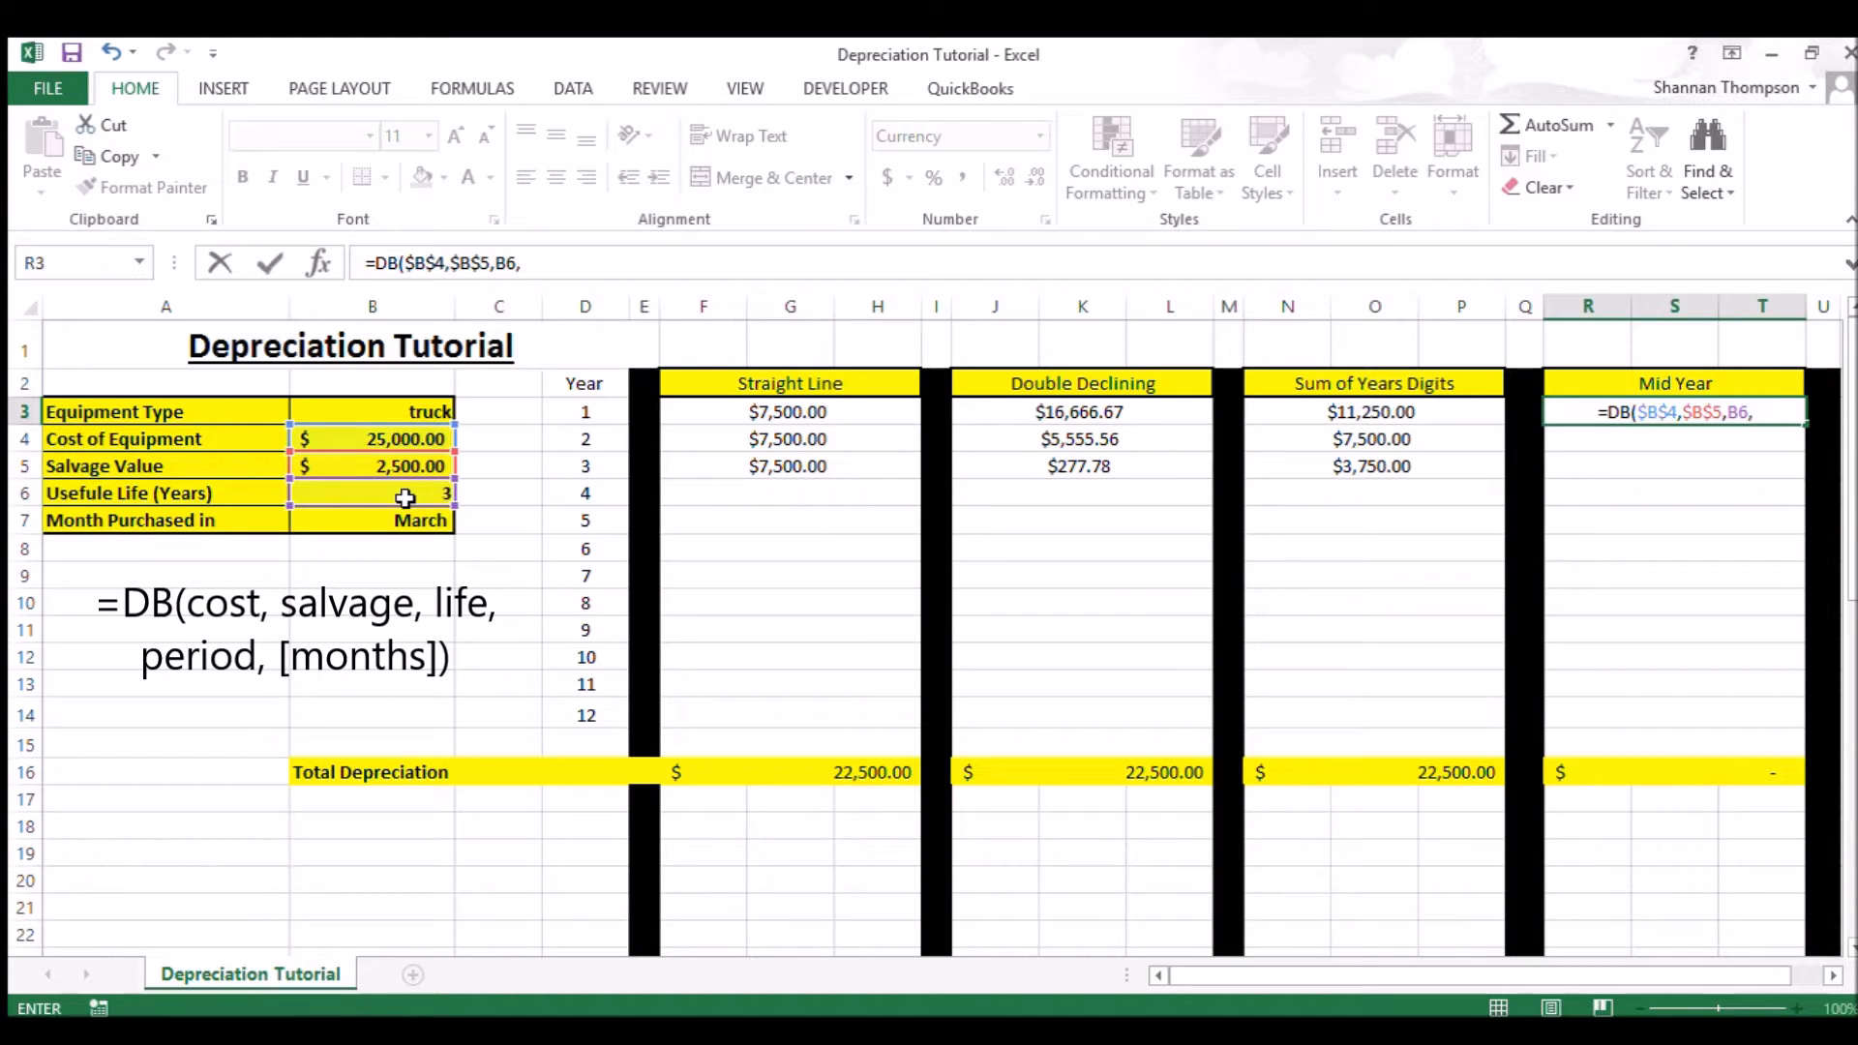
{"action": "type", "text": "1"}
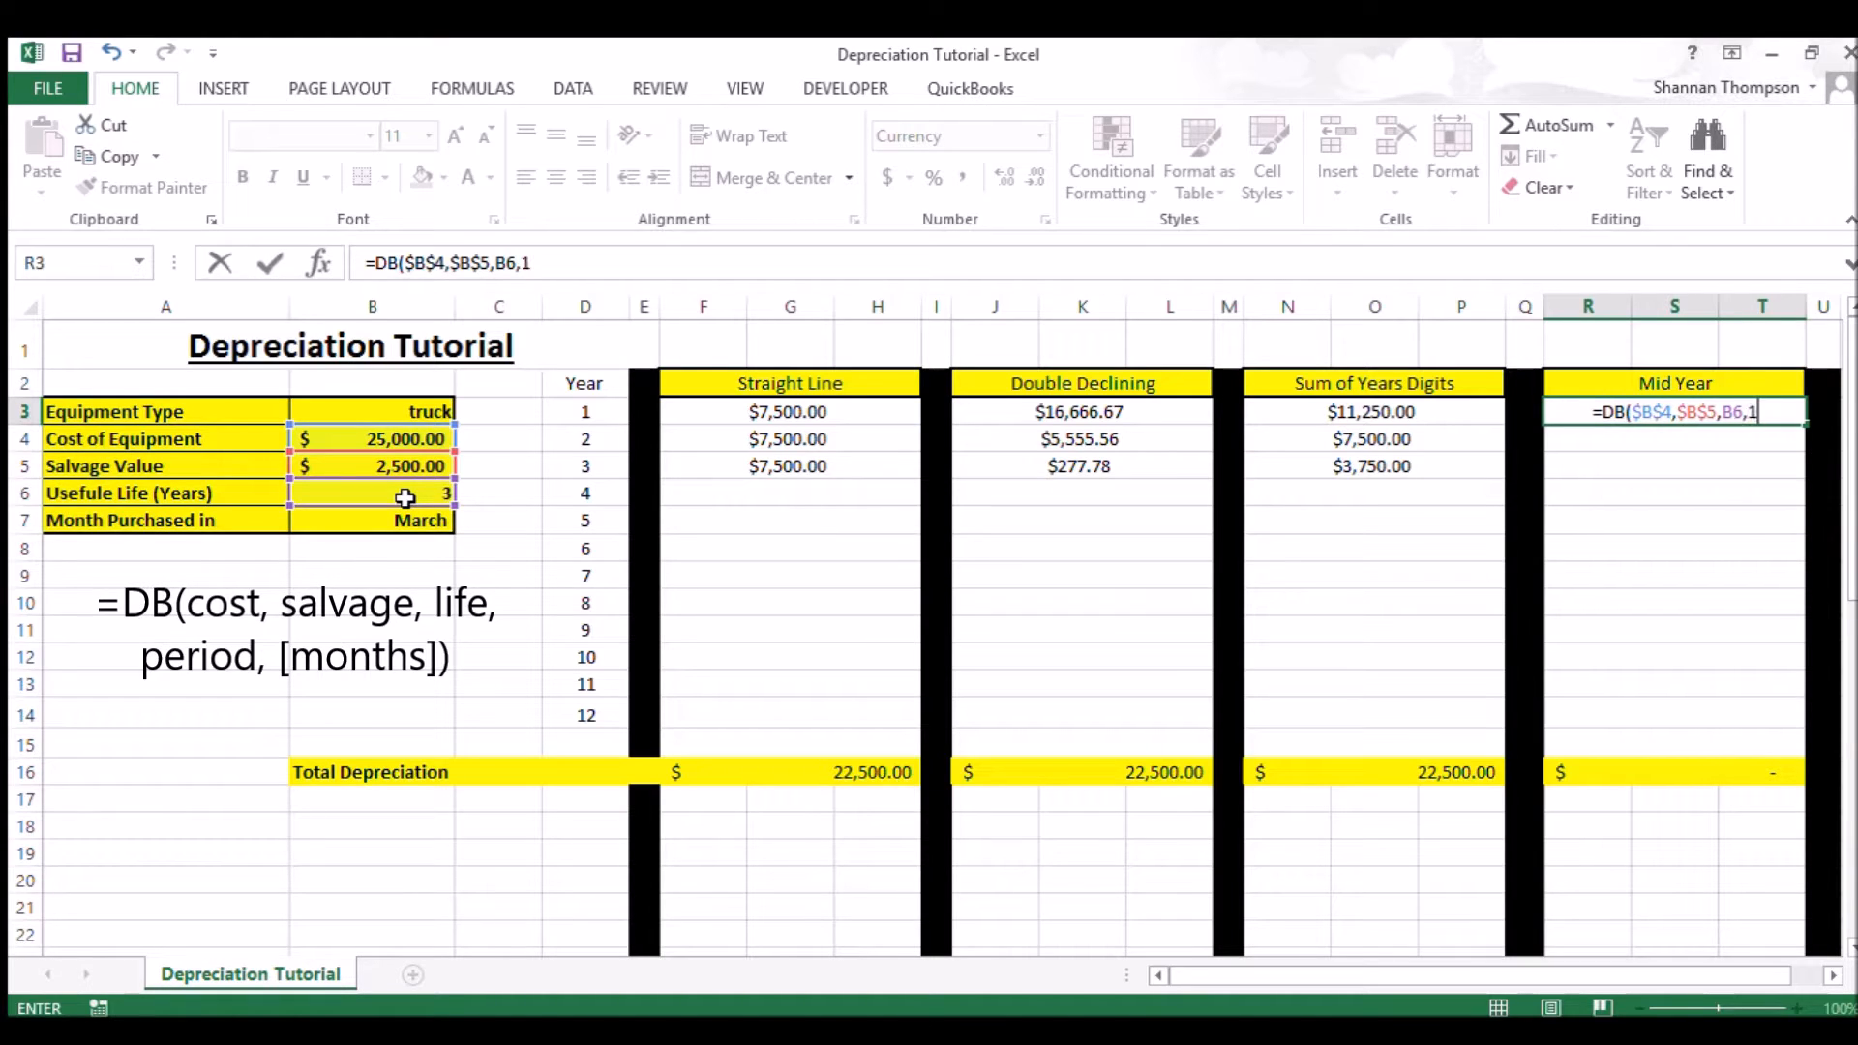
{"action": "type", "text": ","}
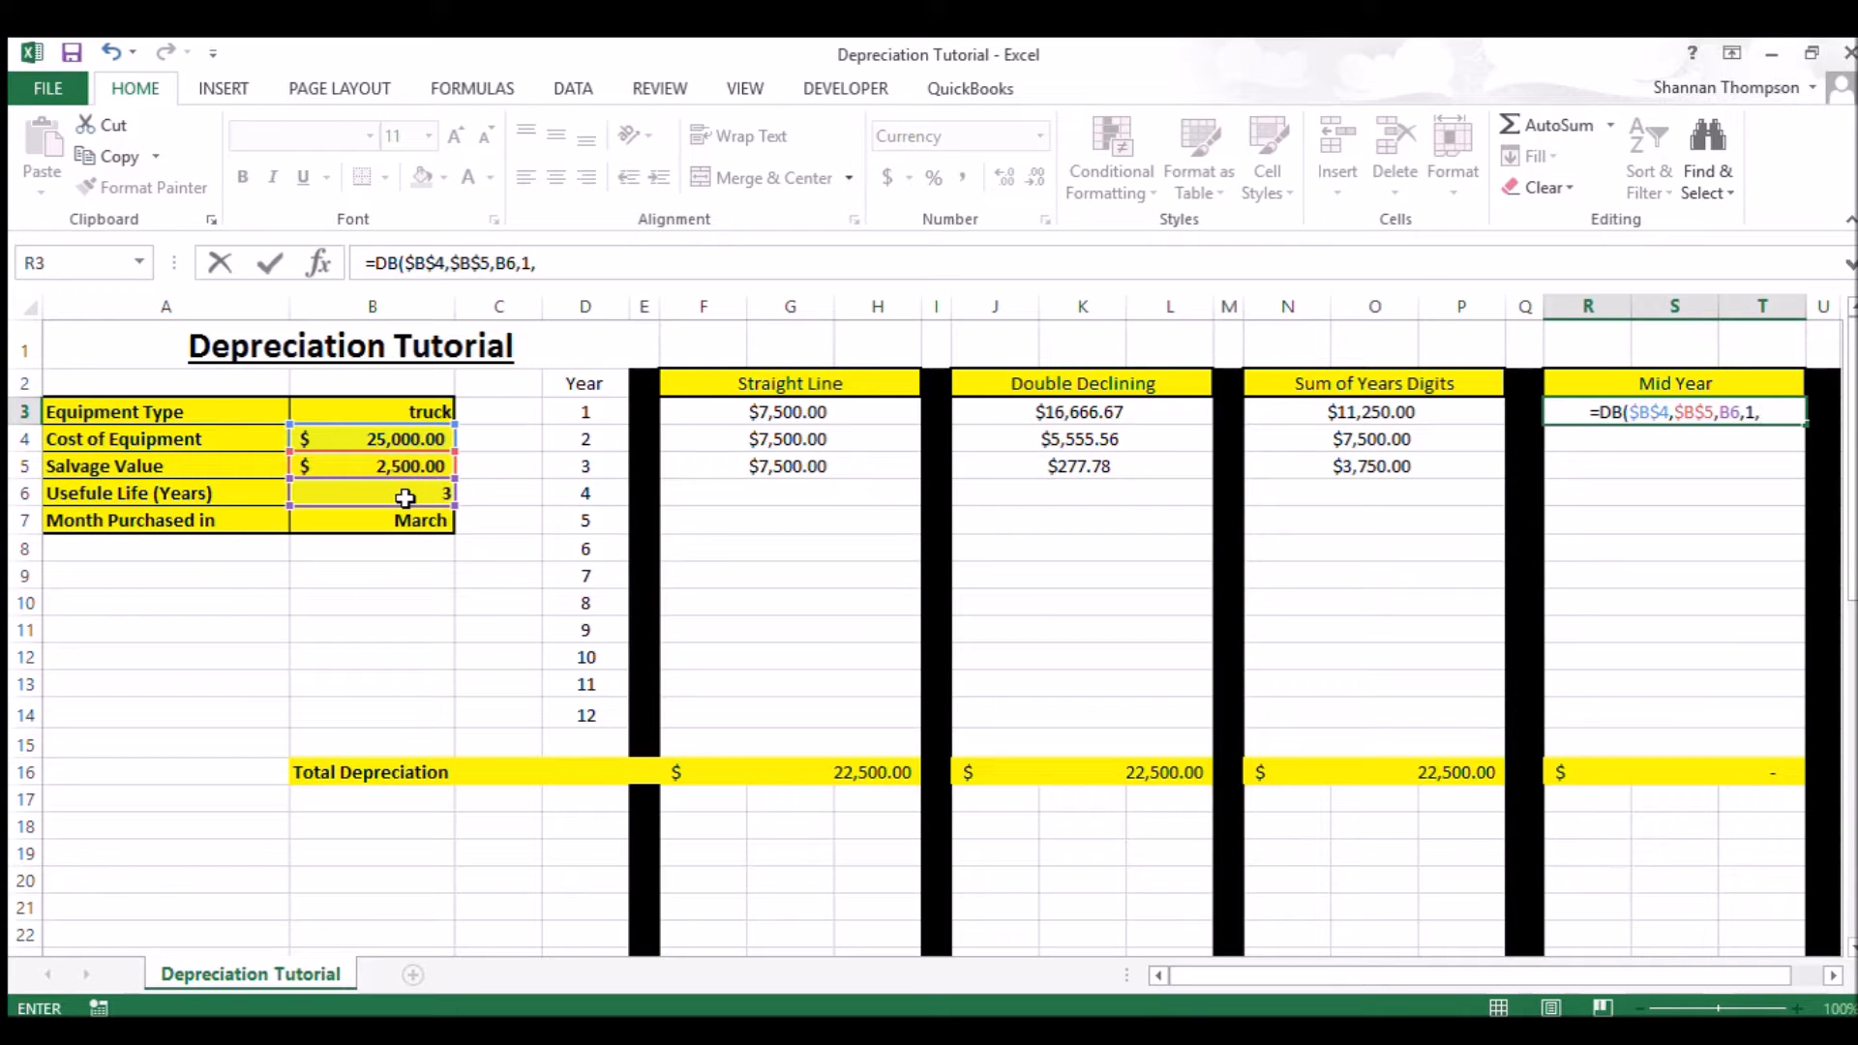
{"action": "type", "text": "10"}
{"action": "key", "text": "Return"}
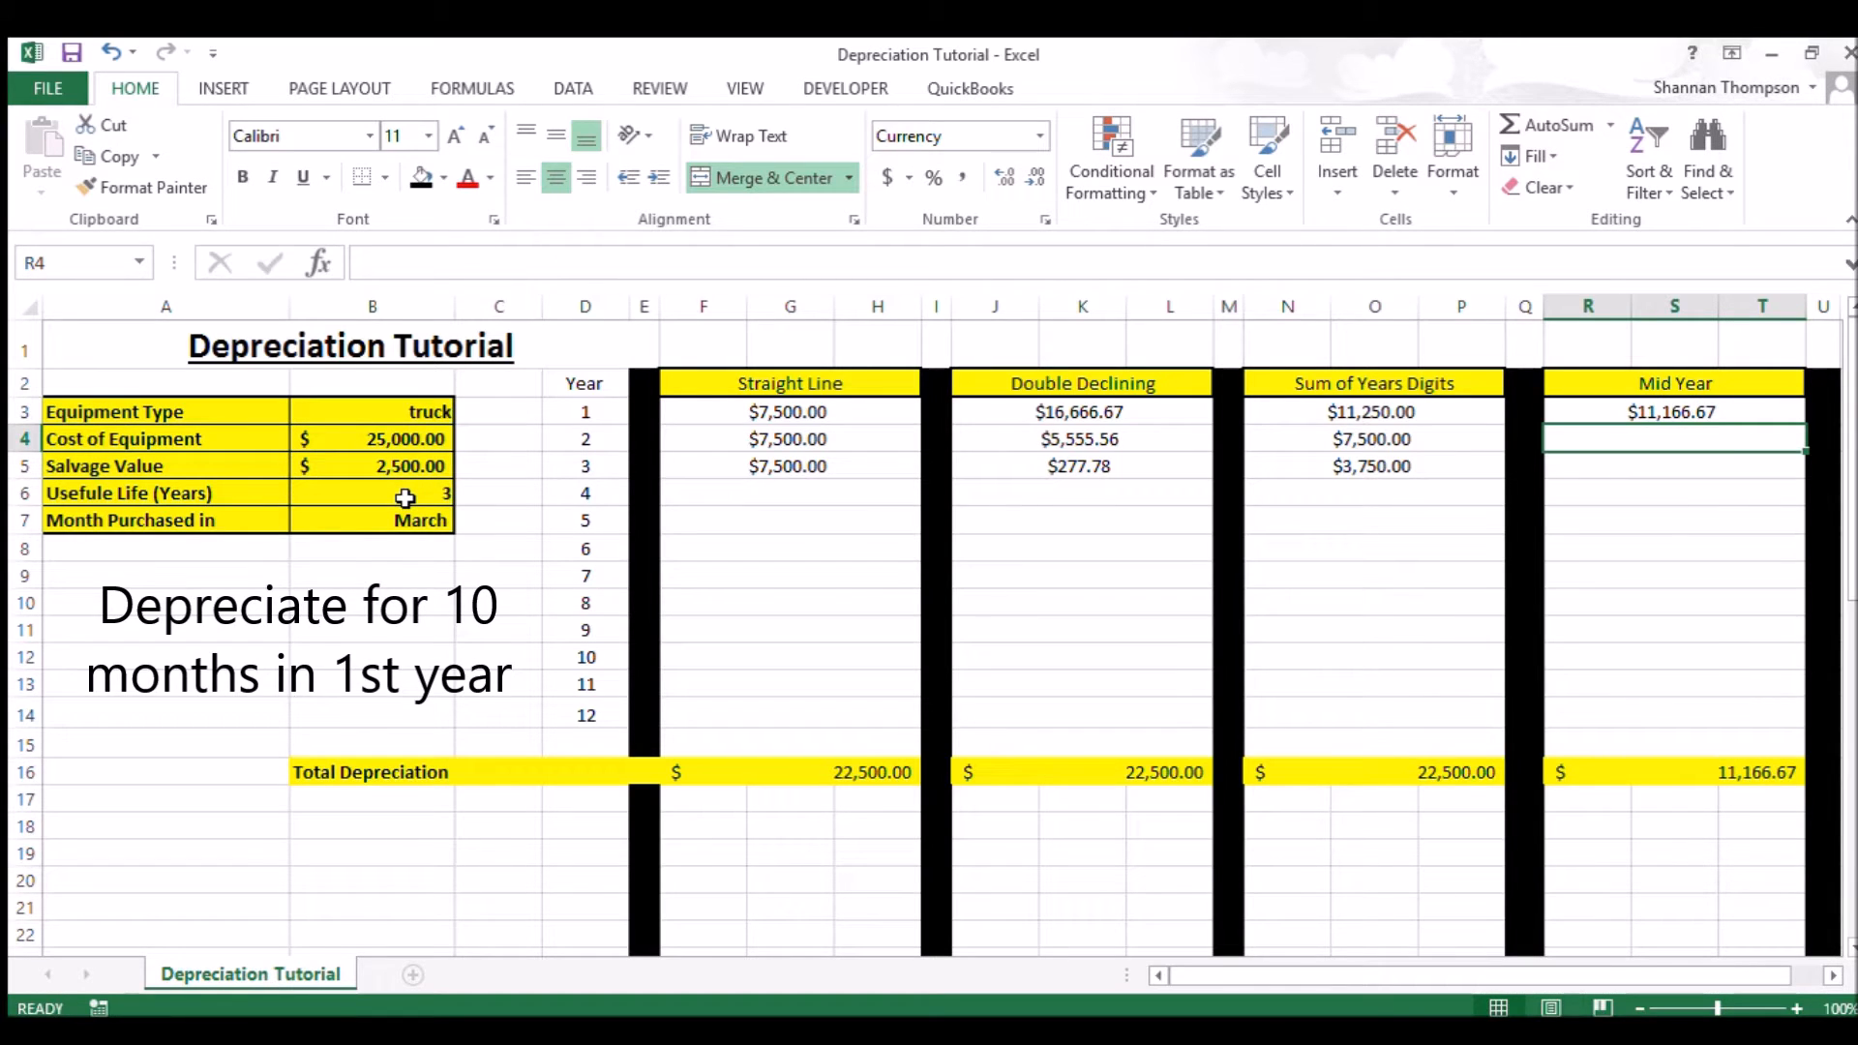
- Try to copy the DB formula down through year 3 and set the year 2 period to 2 without a months argument
{"action": "left_click", "coordinate": [1745, 413]}
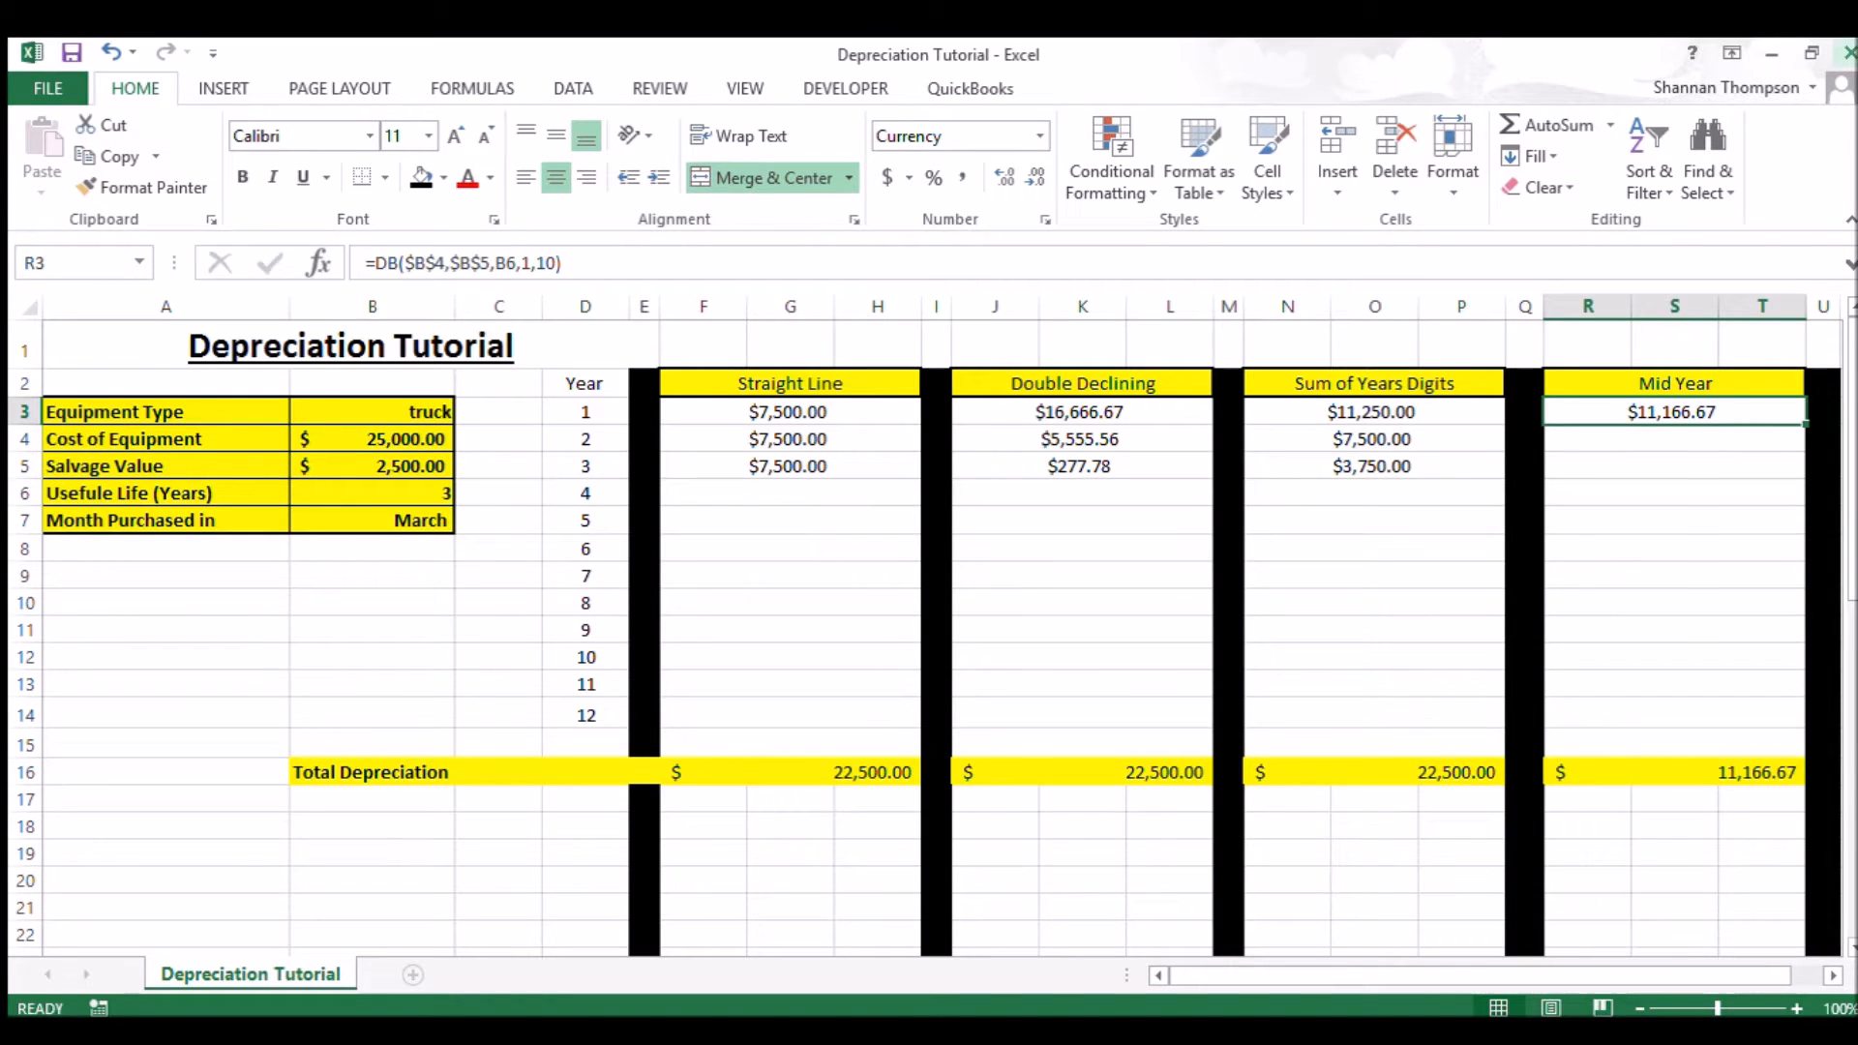
{"action": "left_click_drag", "start_coordinate": [1805, 425], "coordinate": [1793, 479]}
{"action": "left_click", "coordinate": [1687, 443]}
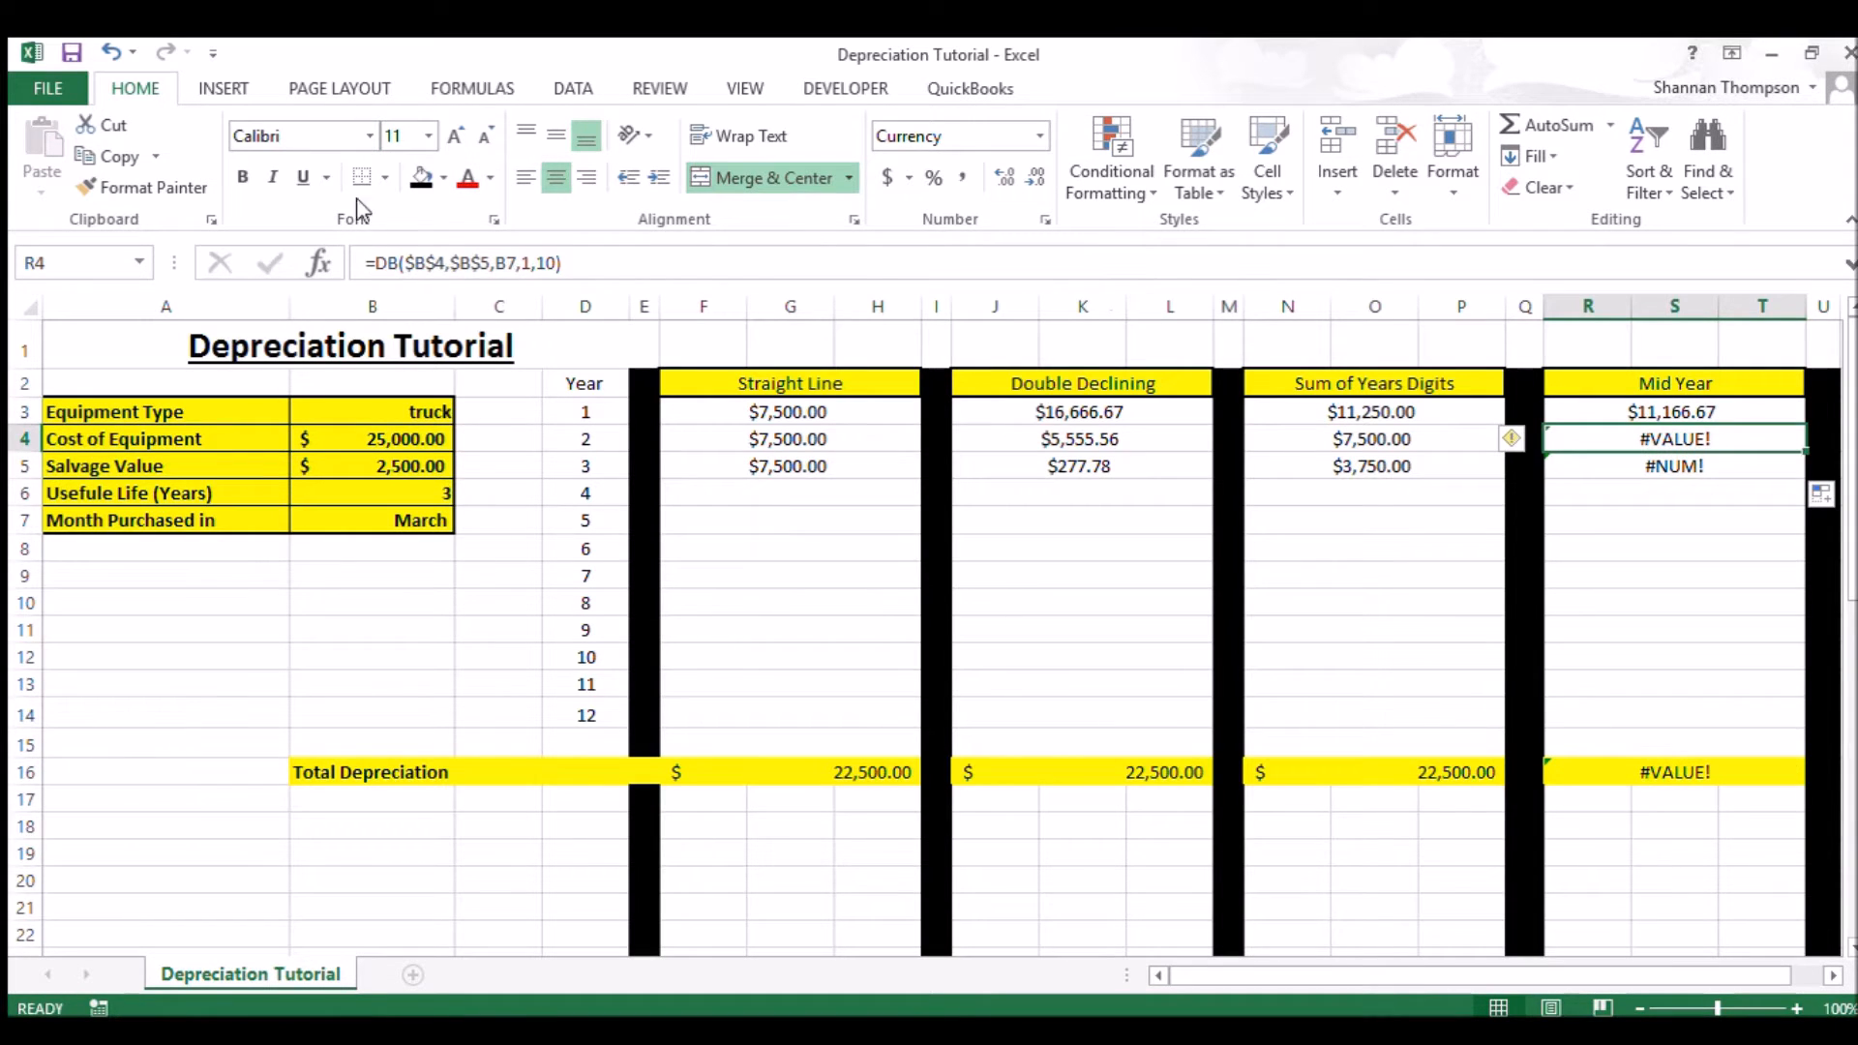
{"action": "left_click", "coordinate": [556, 275]}
{"action": "key", "text": "BackSpace"}
{"action": "key", "text": "BackSpace"}
{"action": "key", "text": "BackSpace"}
{"action": "key", "text": "BackSpace"}
{"action": "key", "text": "Escape"}
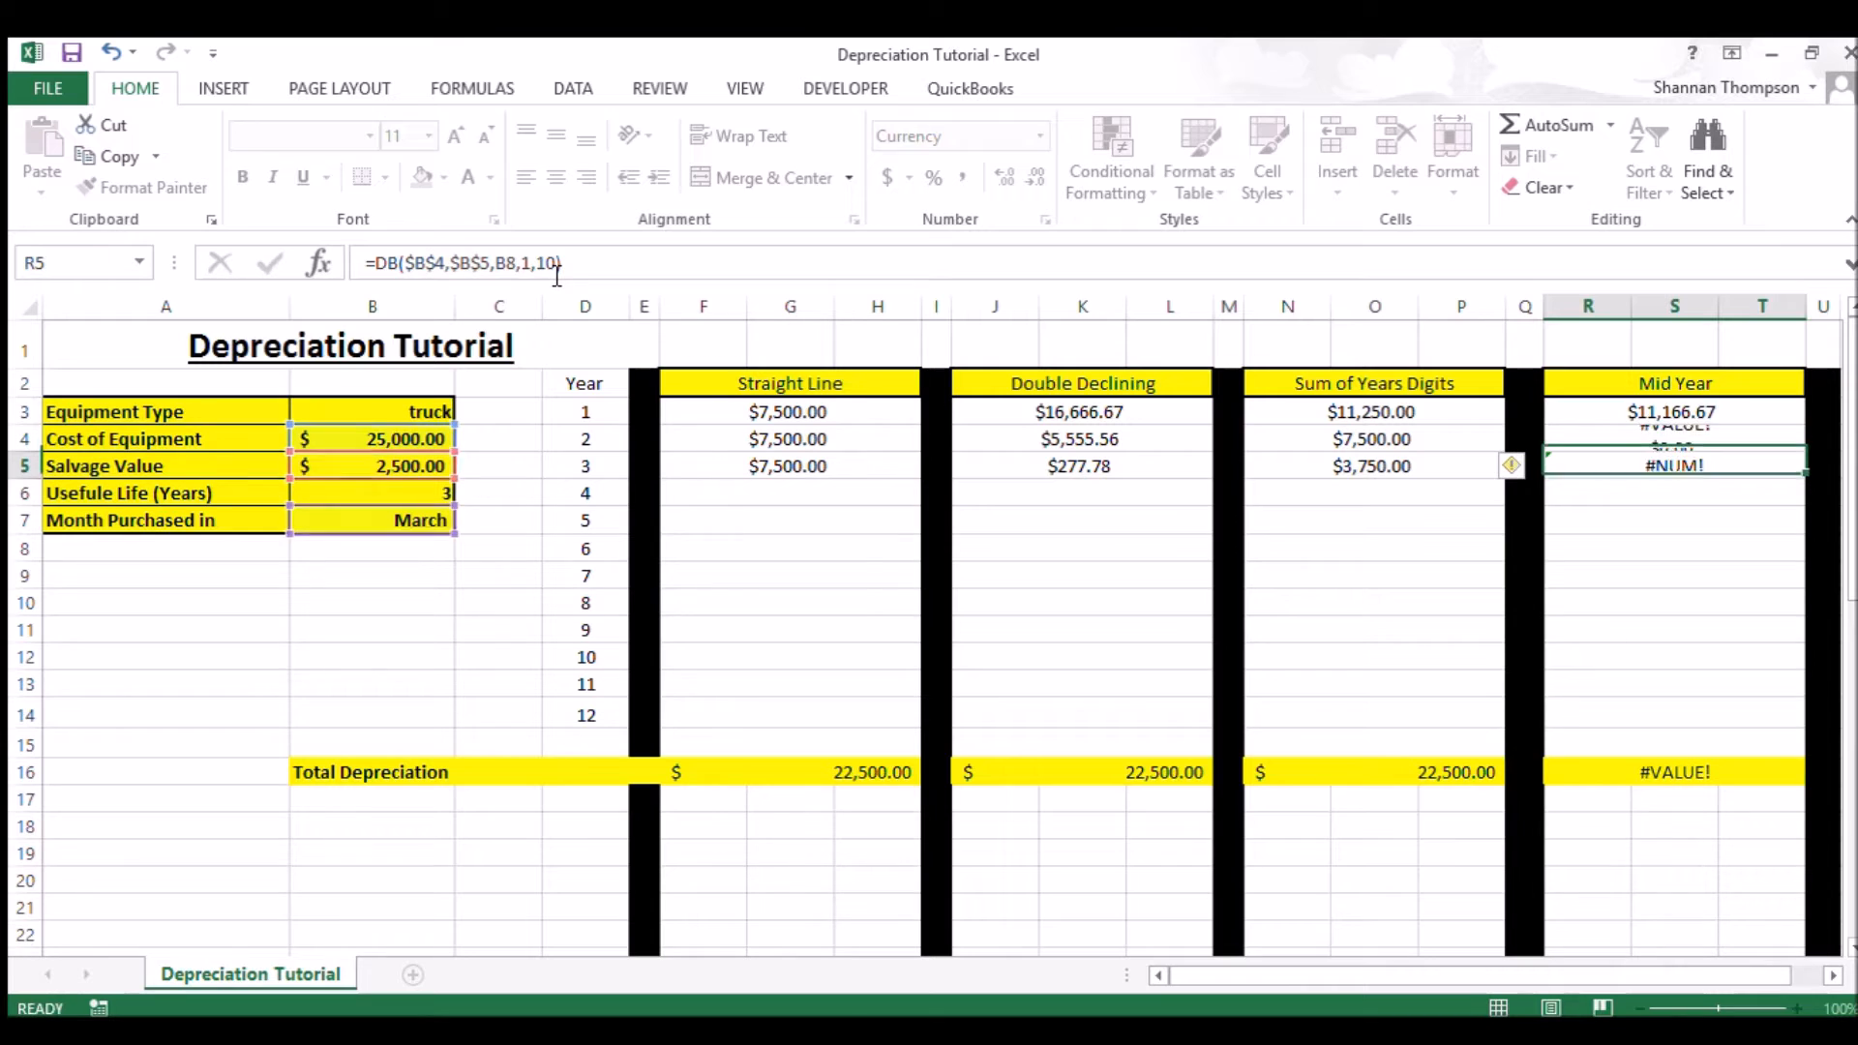
- Make the useful life reference in the year 1 DB formula absolute as $B$6
{"action": "left_click", "coordinate": [1698, 418]}
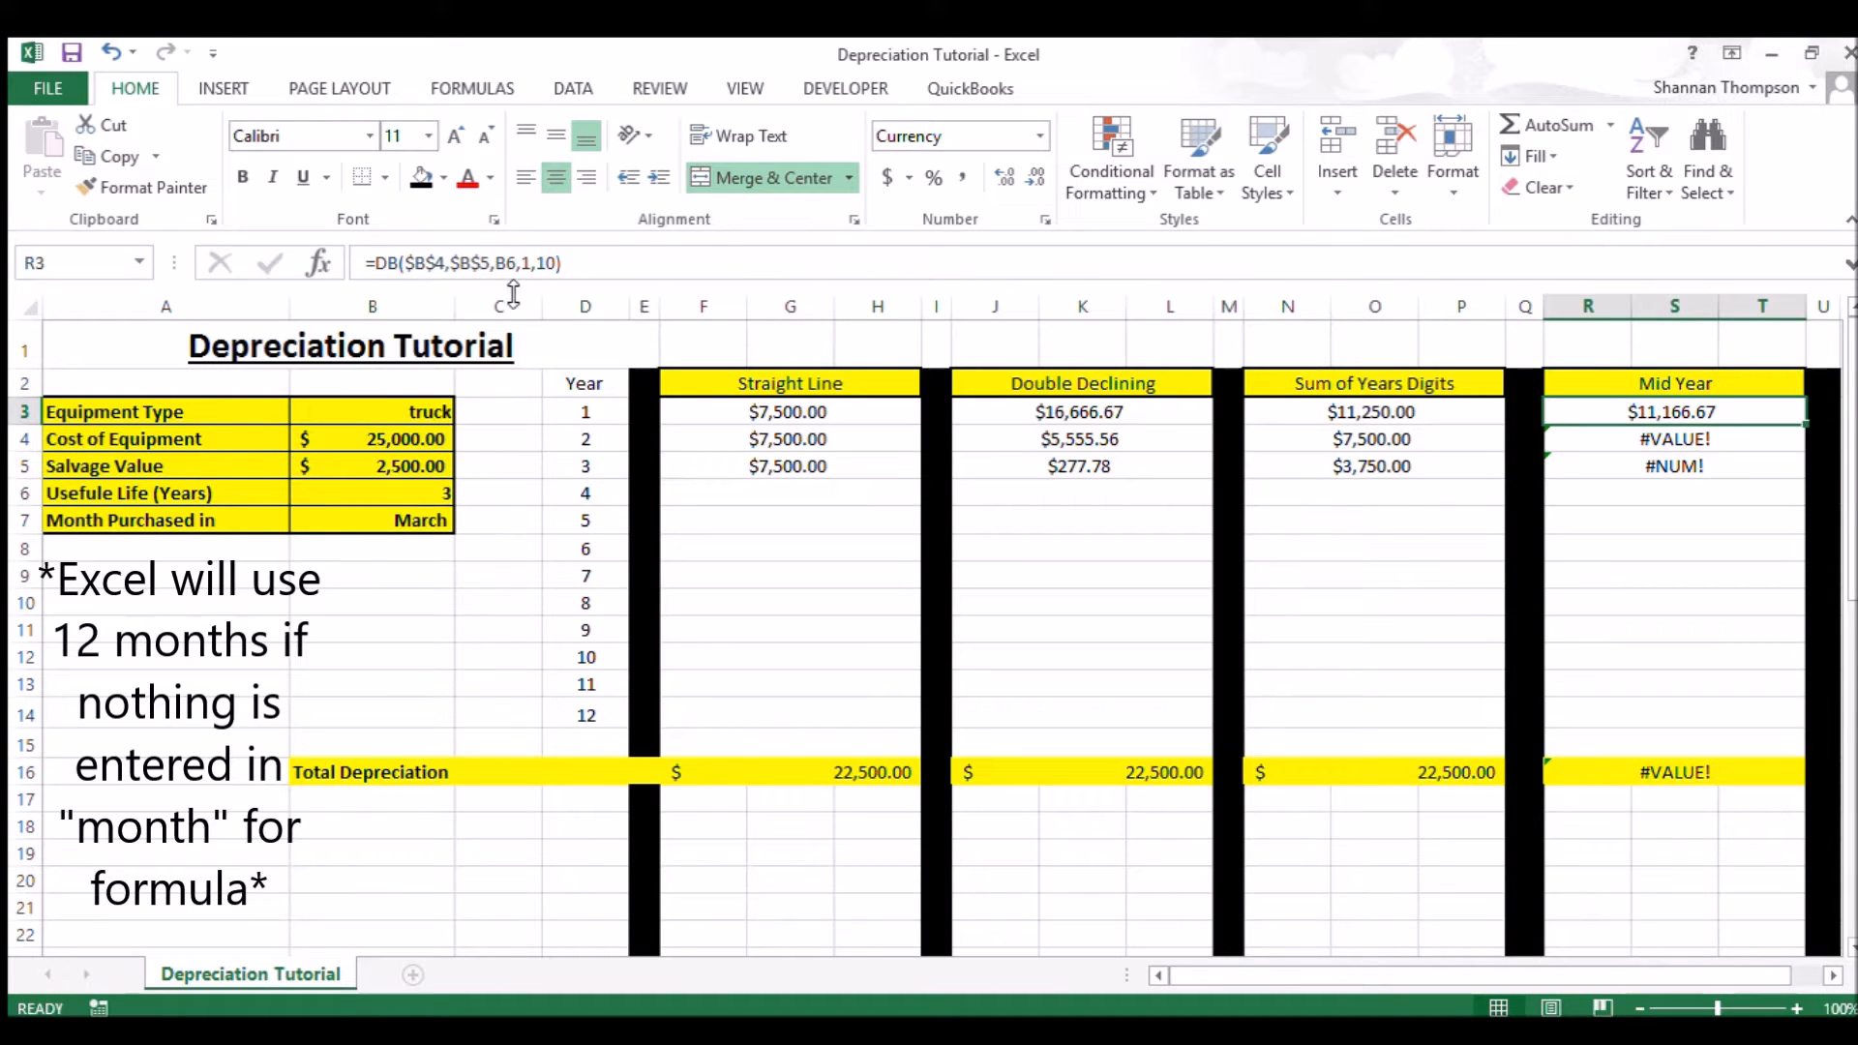
{"action": "left_click", "coordinate": [509, 267]}
{"action": "key", "text": "Escape"}
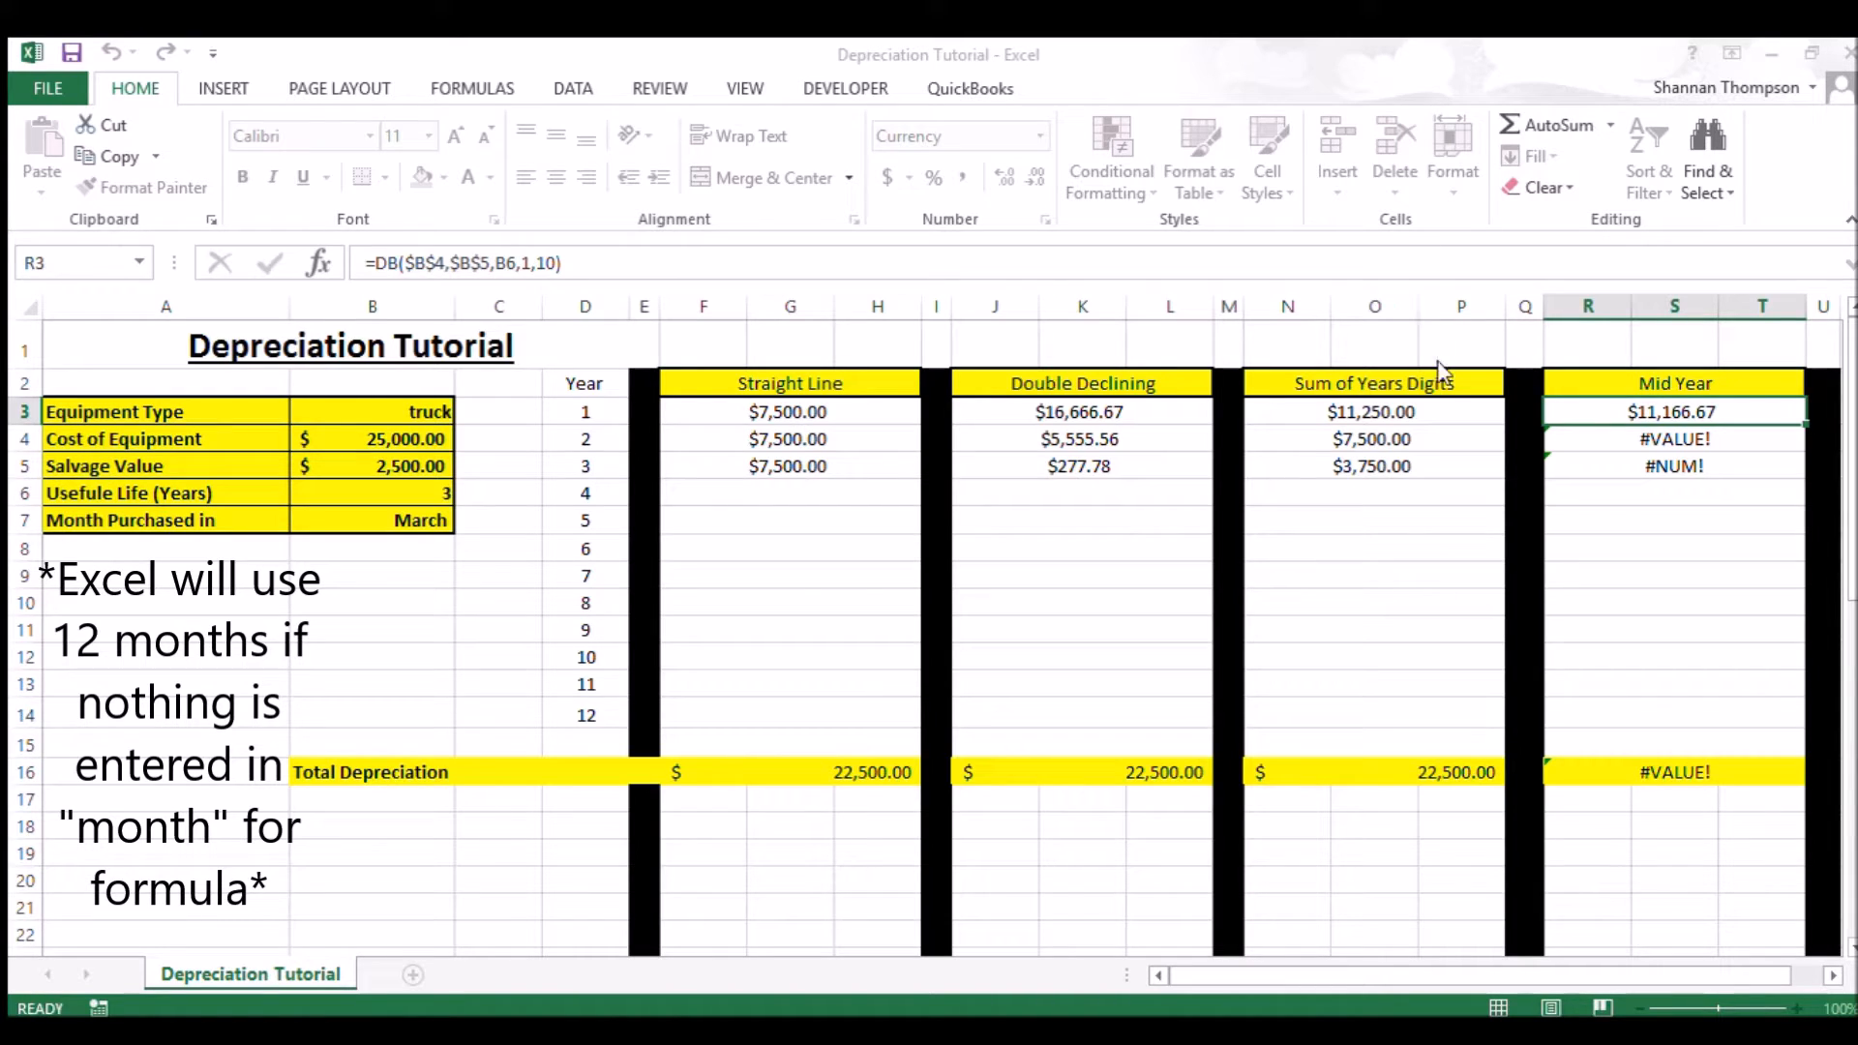
{"action": "left_click", "coordinate": [510, 271]}
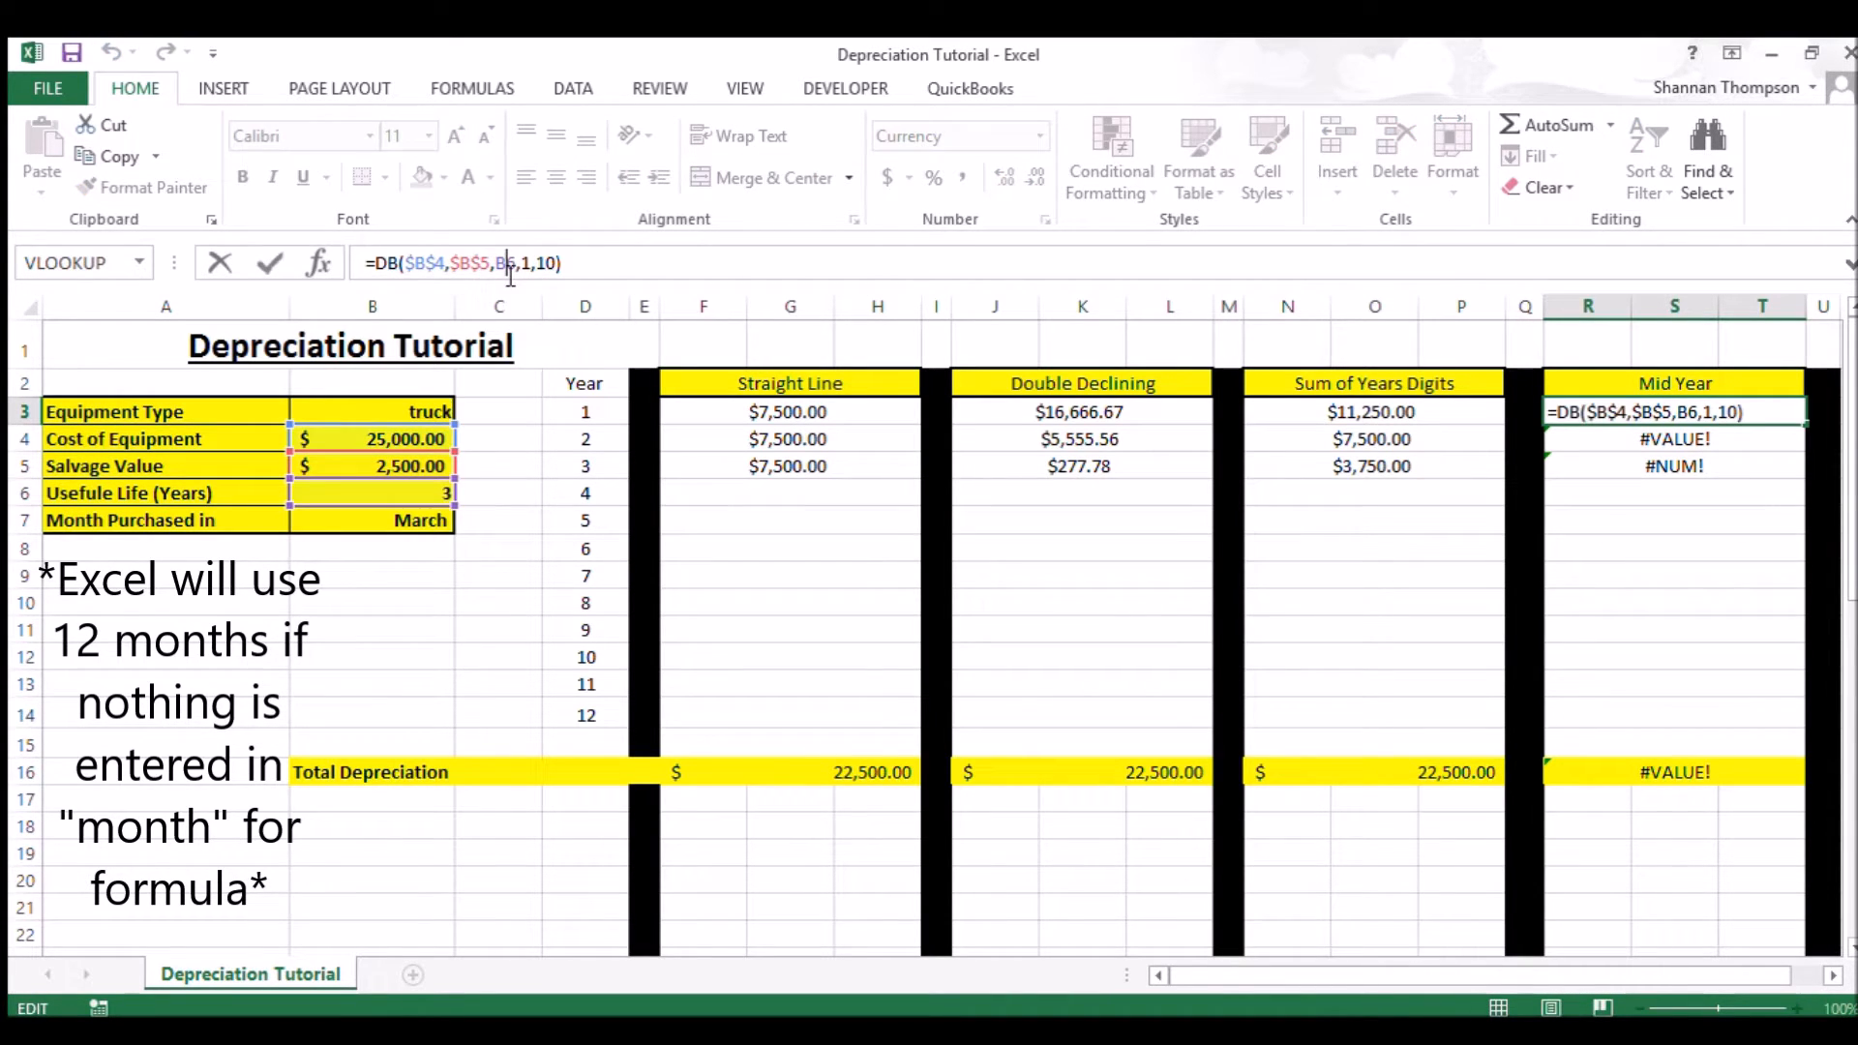
{"action": "key", "text": "F4"}
{"action": "key", "text": "Return"}
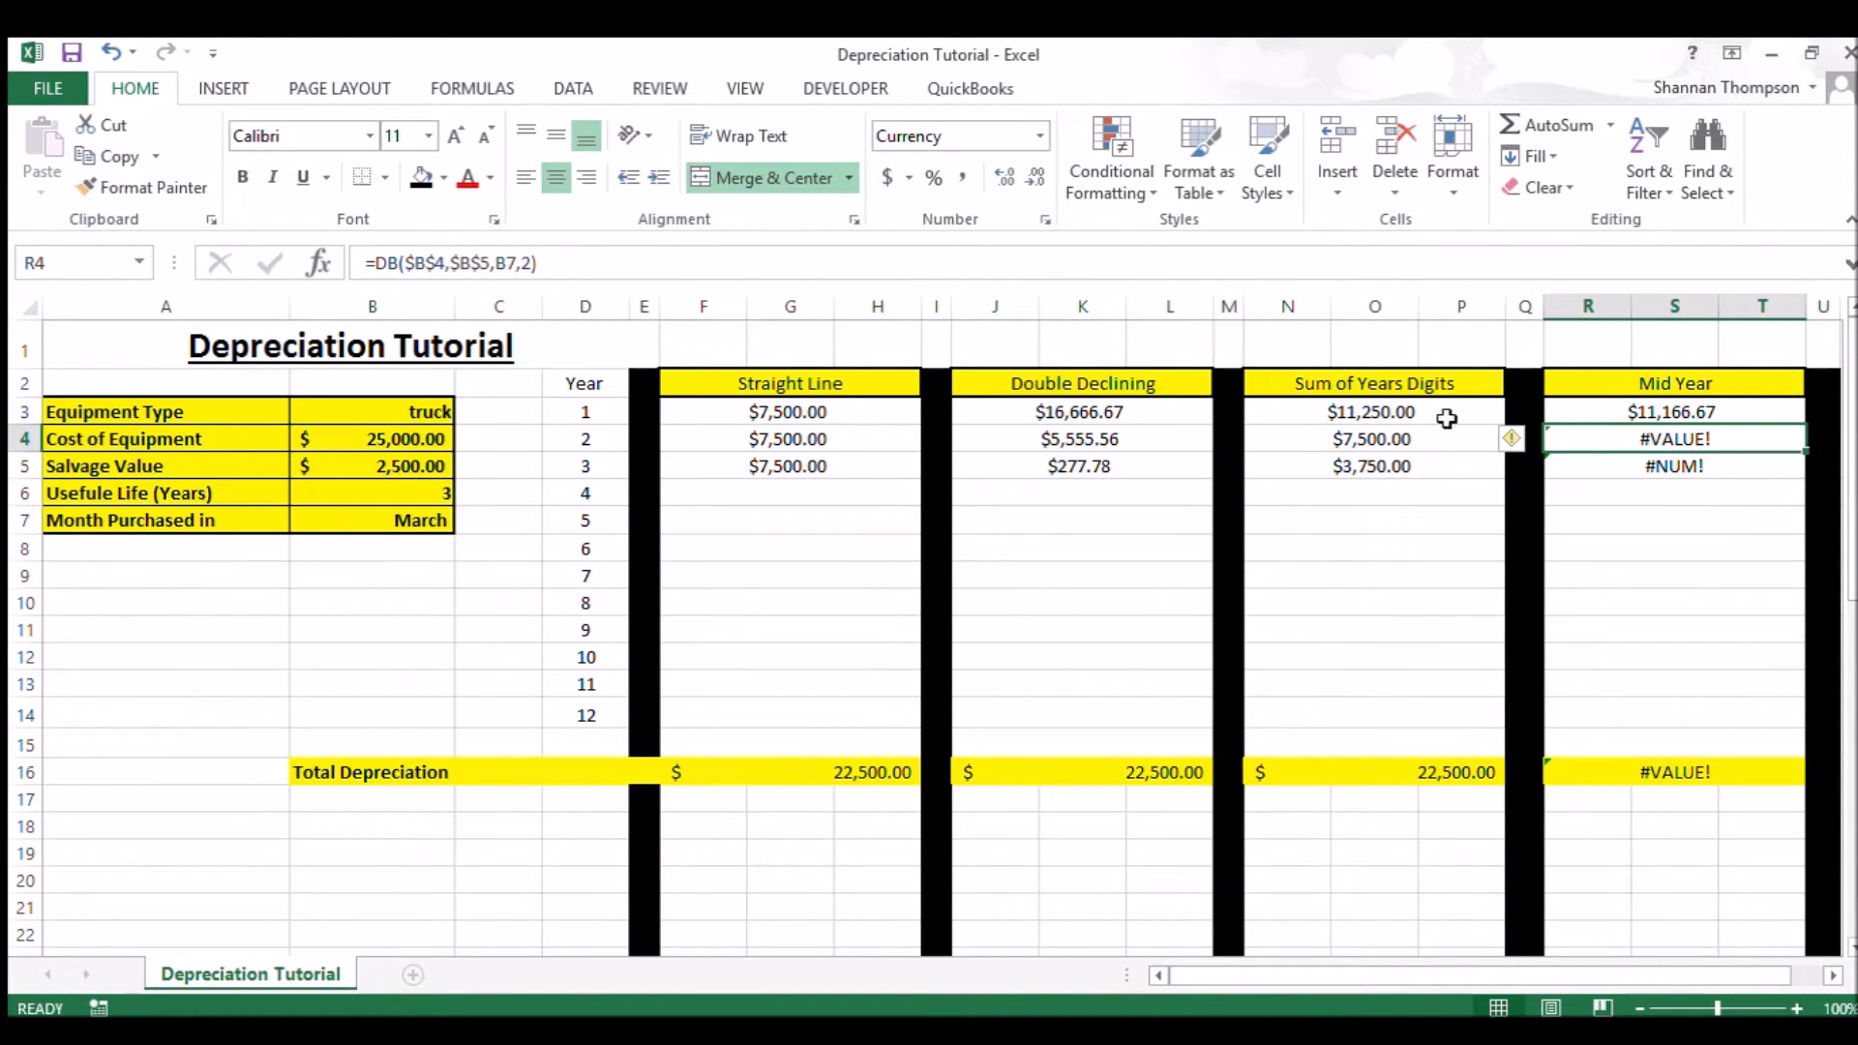
- Copy the year 1 DB formula down to year 2, set its period to 2 and remove the months argument
{"action": "left_click_drag", "start_coordinate": [1804, 425], "coordinate": [1707, 452]}
{"action": "left_click", "coordinate": [1707, 440]}
{"action": "left_click", "coordinate": [575, 269]}
{"action": "key", "text": "BackSpace"}
{"action": "key", "text": "BackSpace"}
{"action": "key", "text": "BackSpace"}
{"action": "key", "text": "BackSpace"}
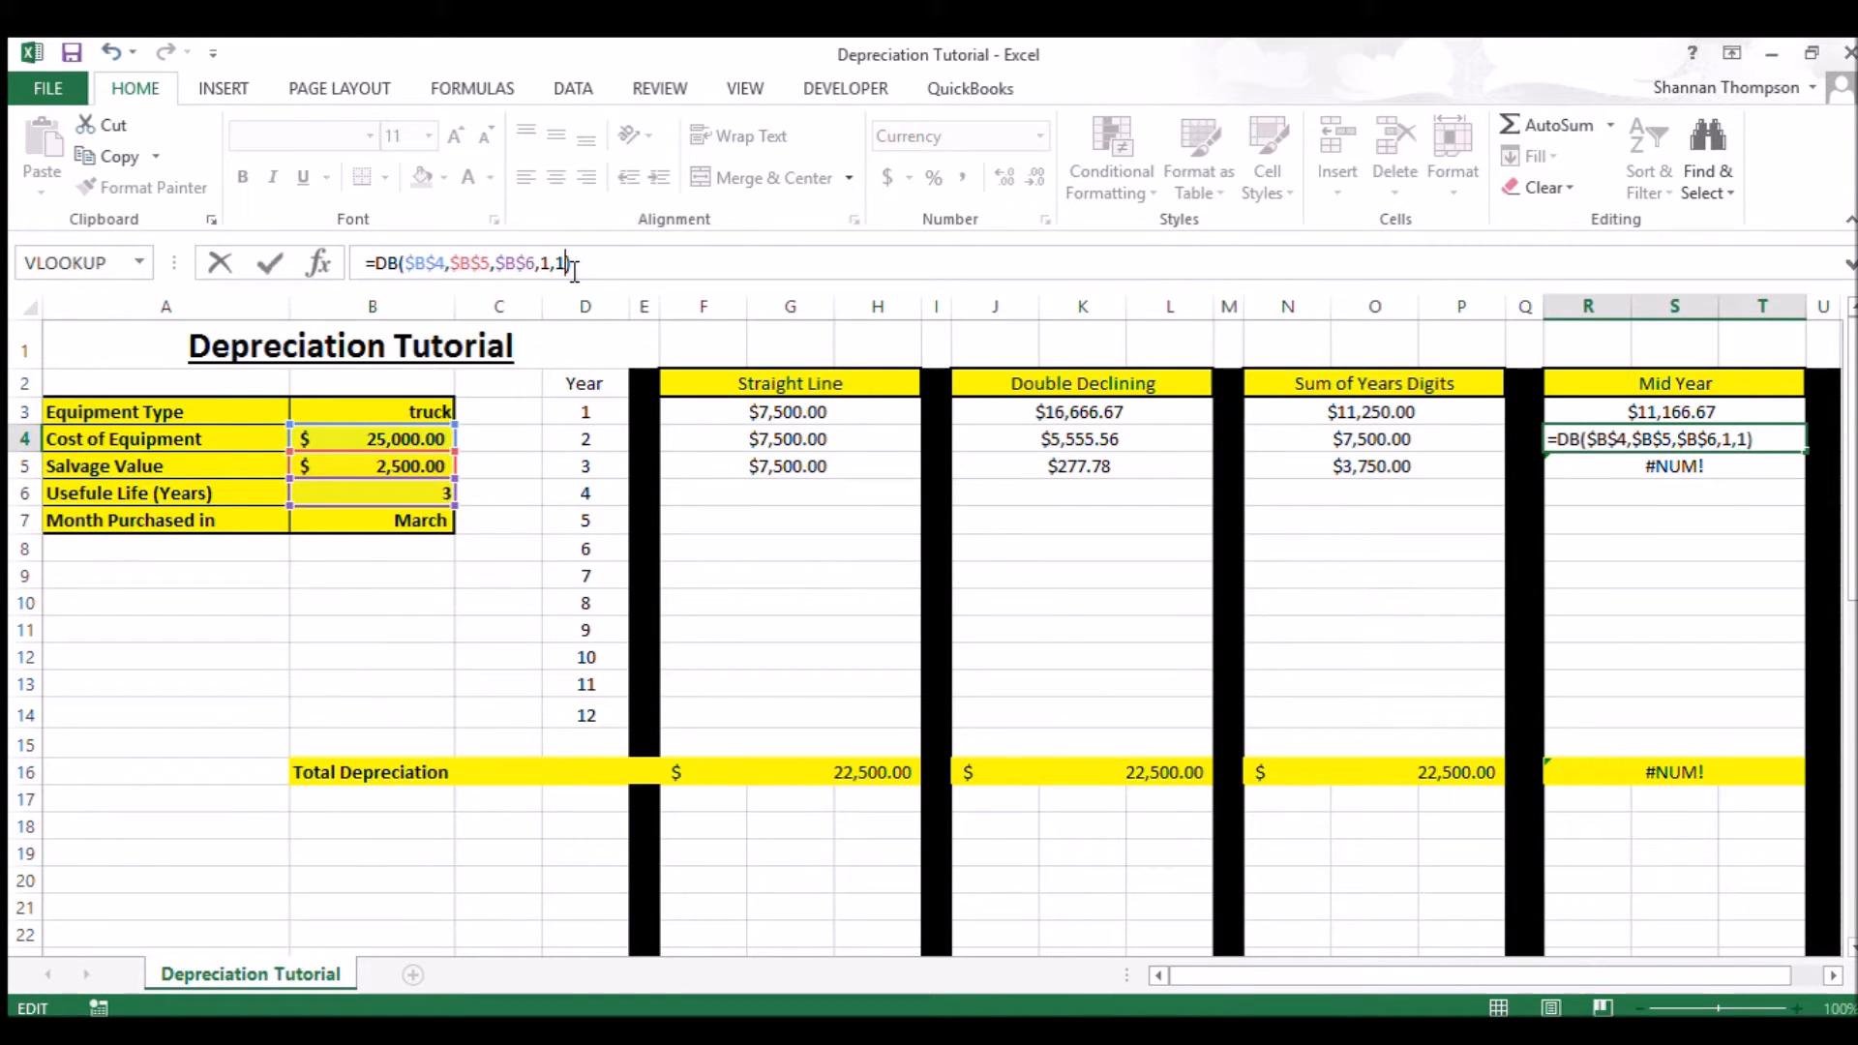
{"action": "type", "text": "2"}
{"action": "key", "text": "Return"}
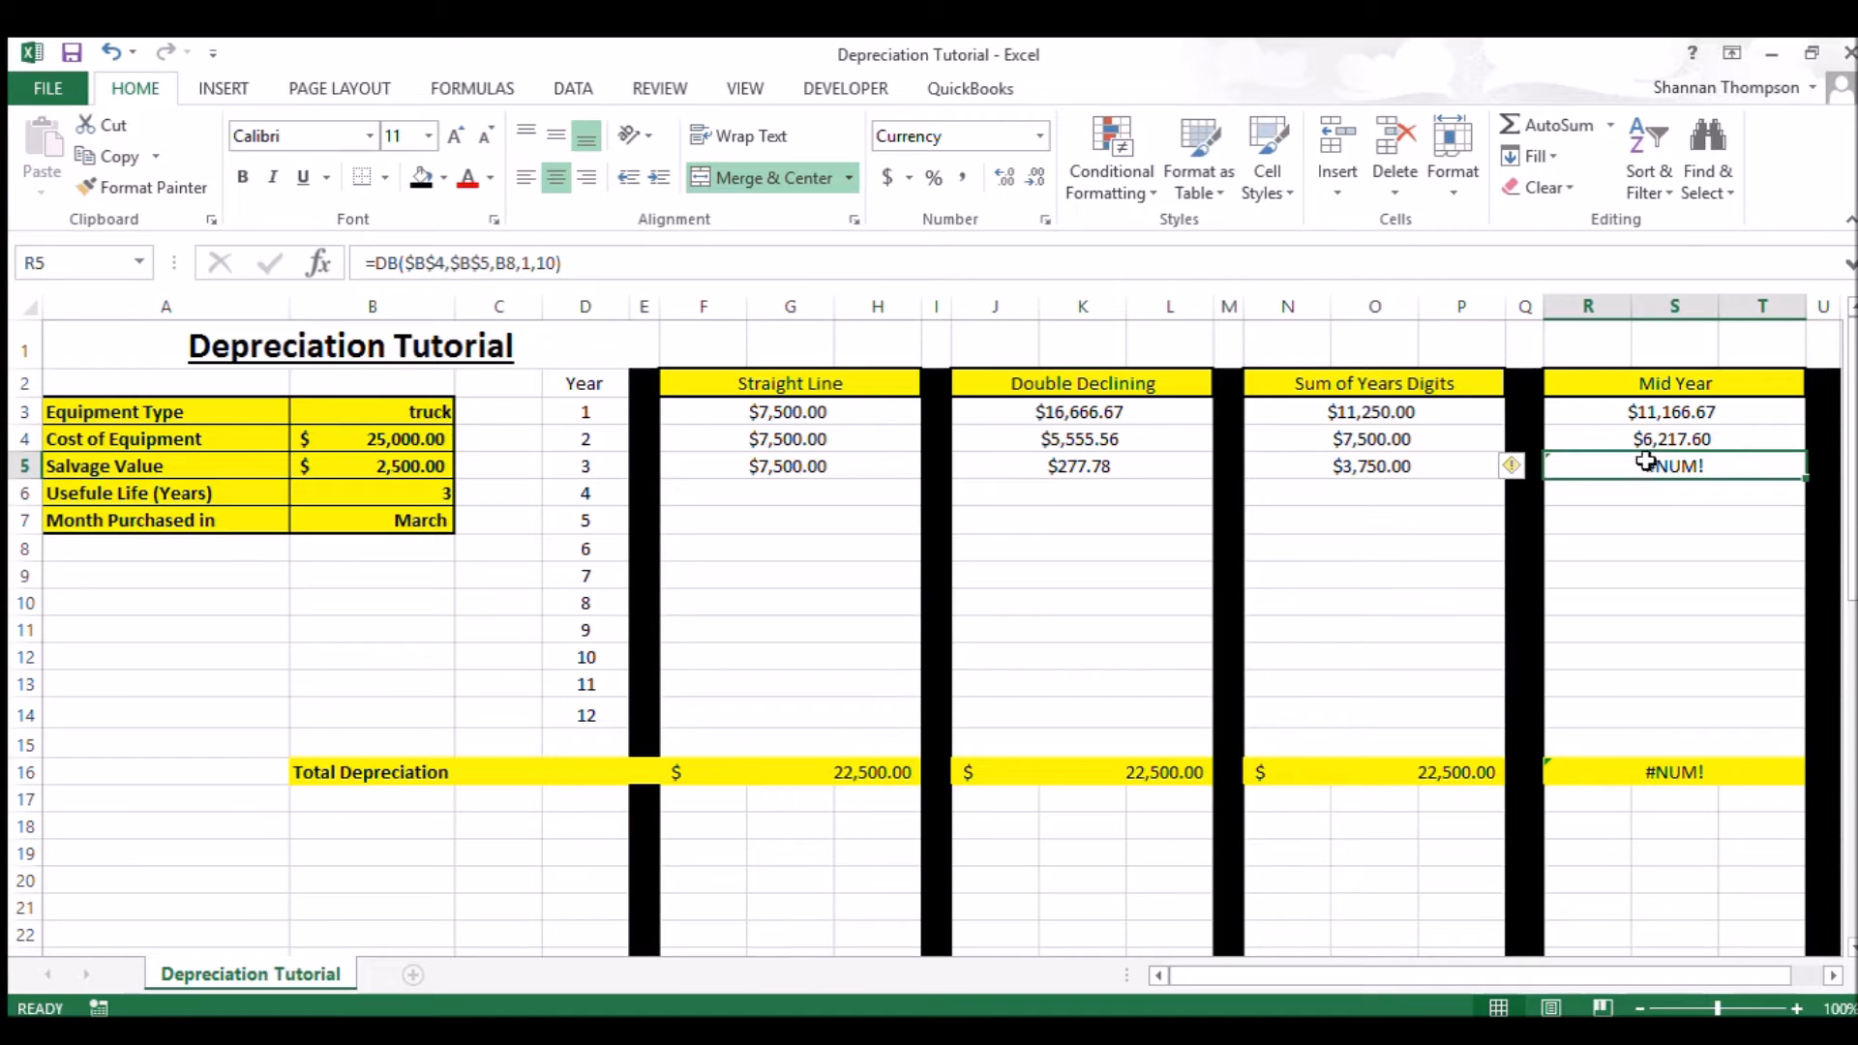
- Copy the year 2 DB formula down to year 3 and set its period to 3
{"action": "left_click", "coordinate": [1723, 438]}
{"action": "left_click_drag", "start_coordinate": [1803, 451], "coordinate": [1790, 468]}
{"action": "left_click", "coordinate": [1778, 464]}
{"action": "left_click", "coordinate": [551, 269]}
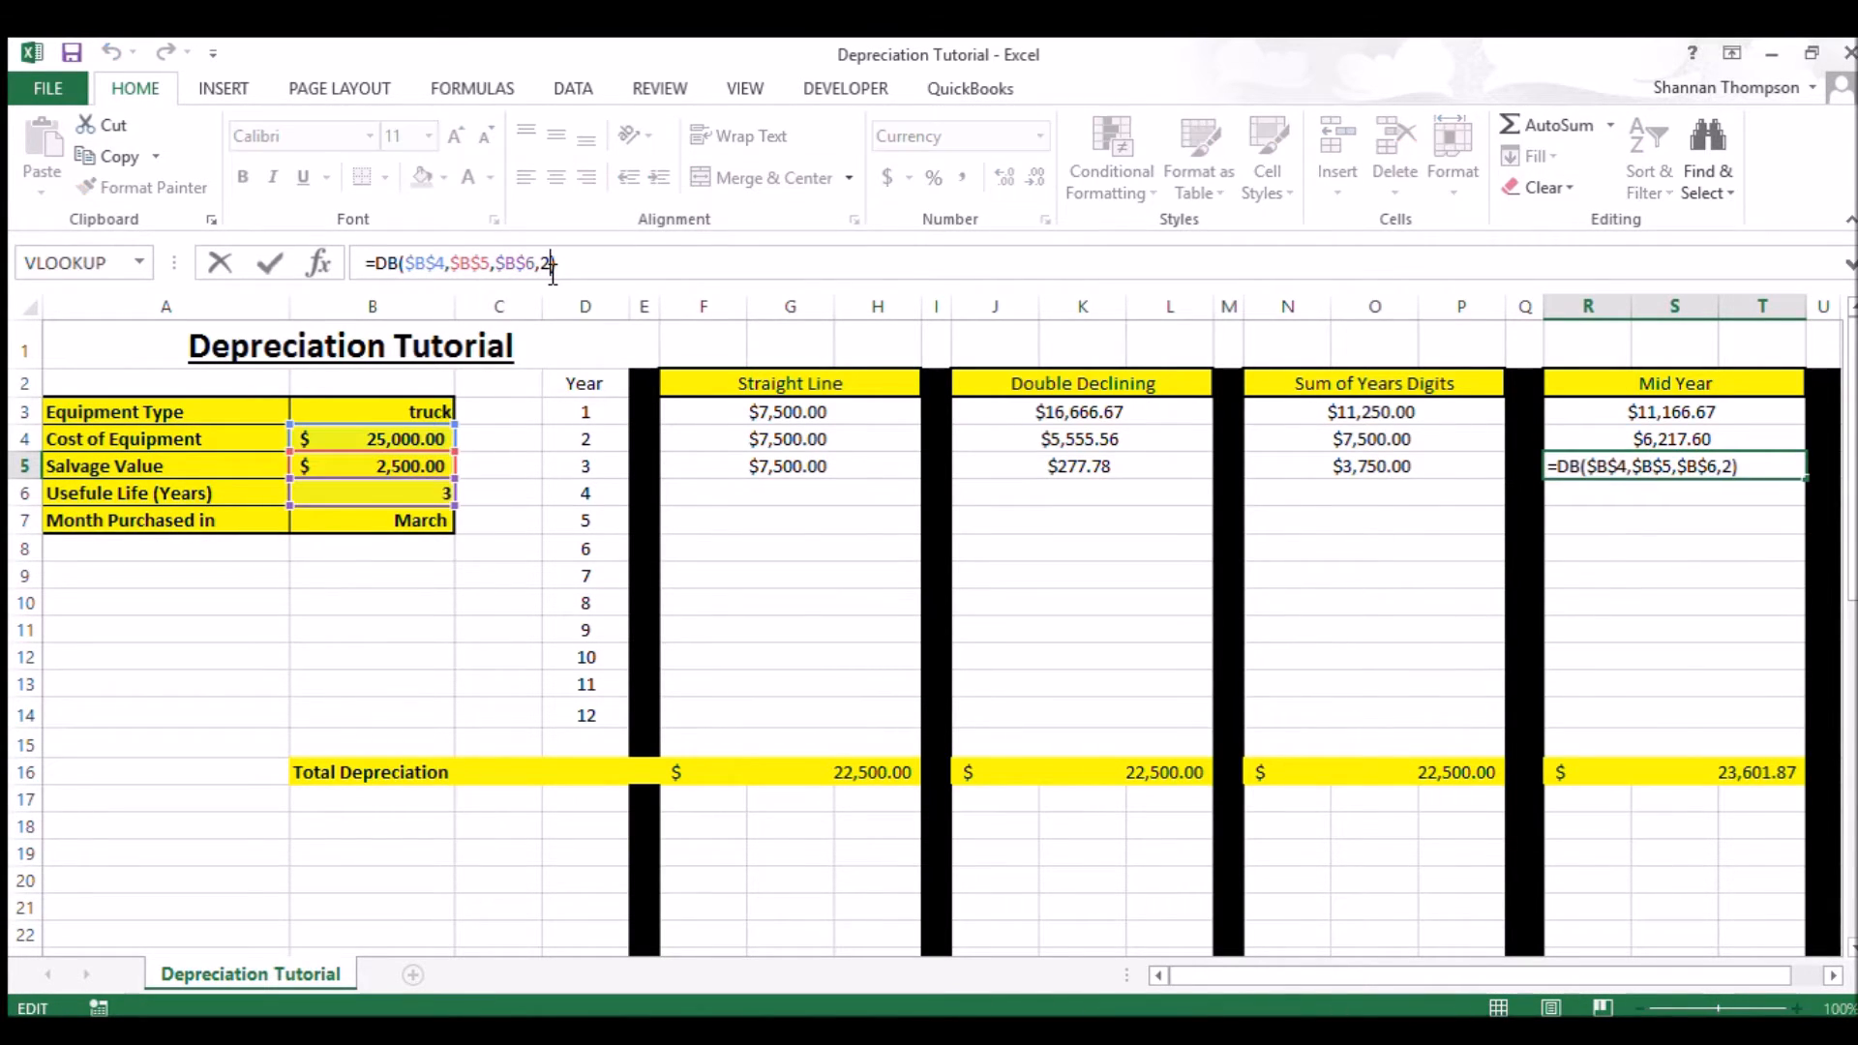
{"action": "key", "text": "BackSpace"}
{"action": "type", "text": "3"}
{"action": "key", "text": "Return"}
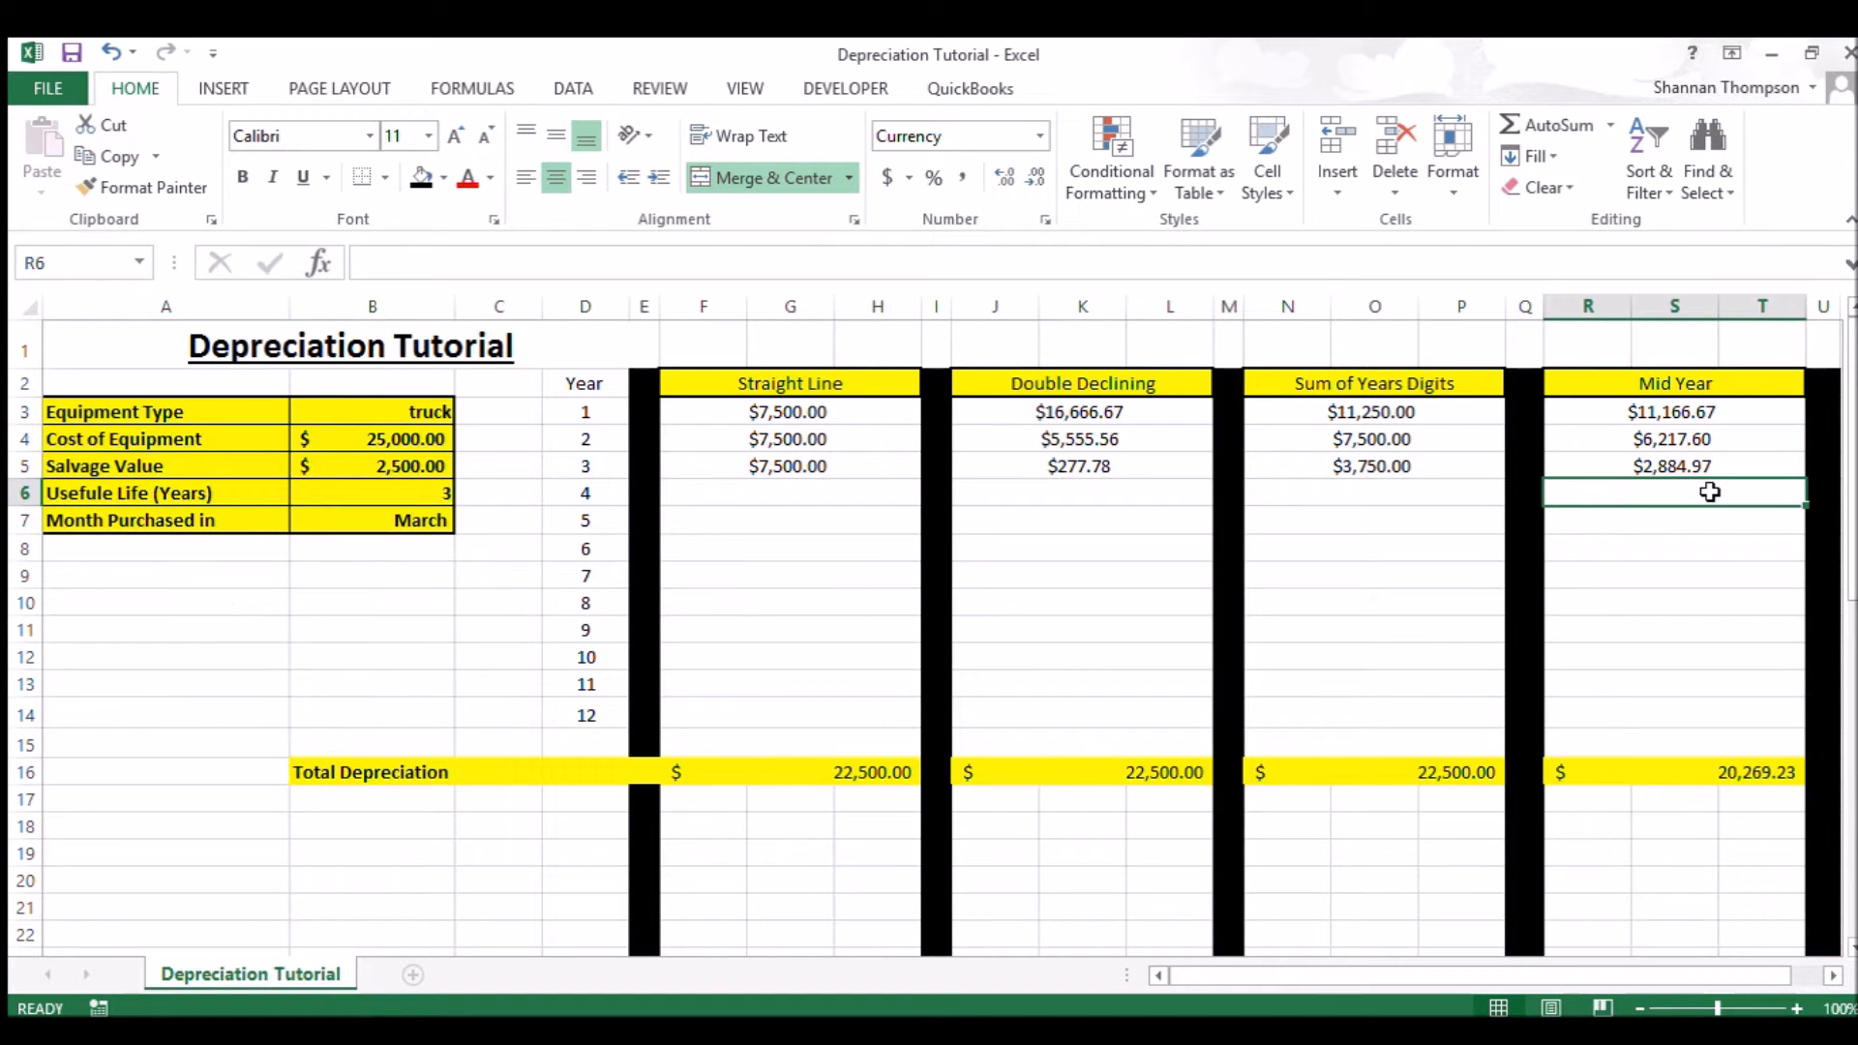
- Enter a DB formula for year 4 in R6 with cost B4, salvage value B5, useful life B6, period 4 and 2 months
{"action": "type", "text": "=db("}
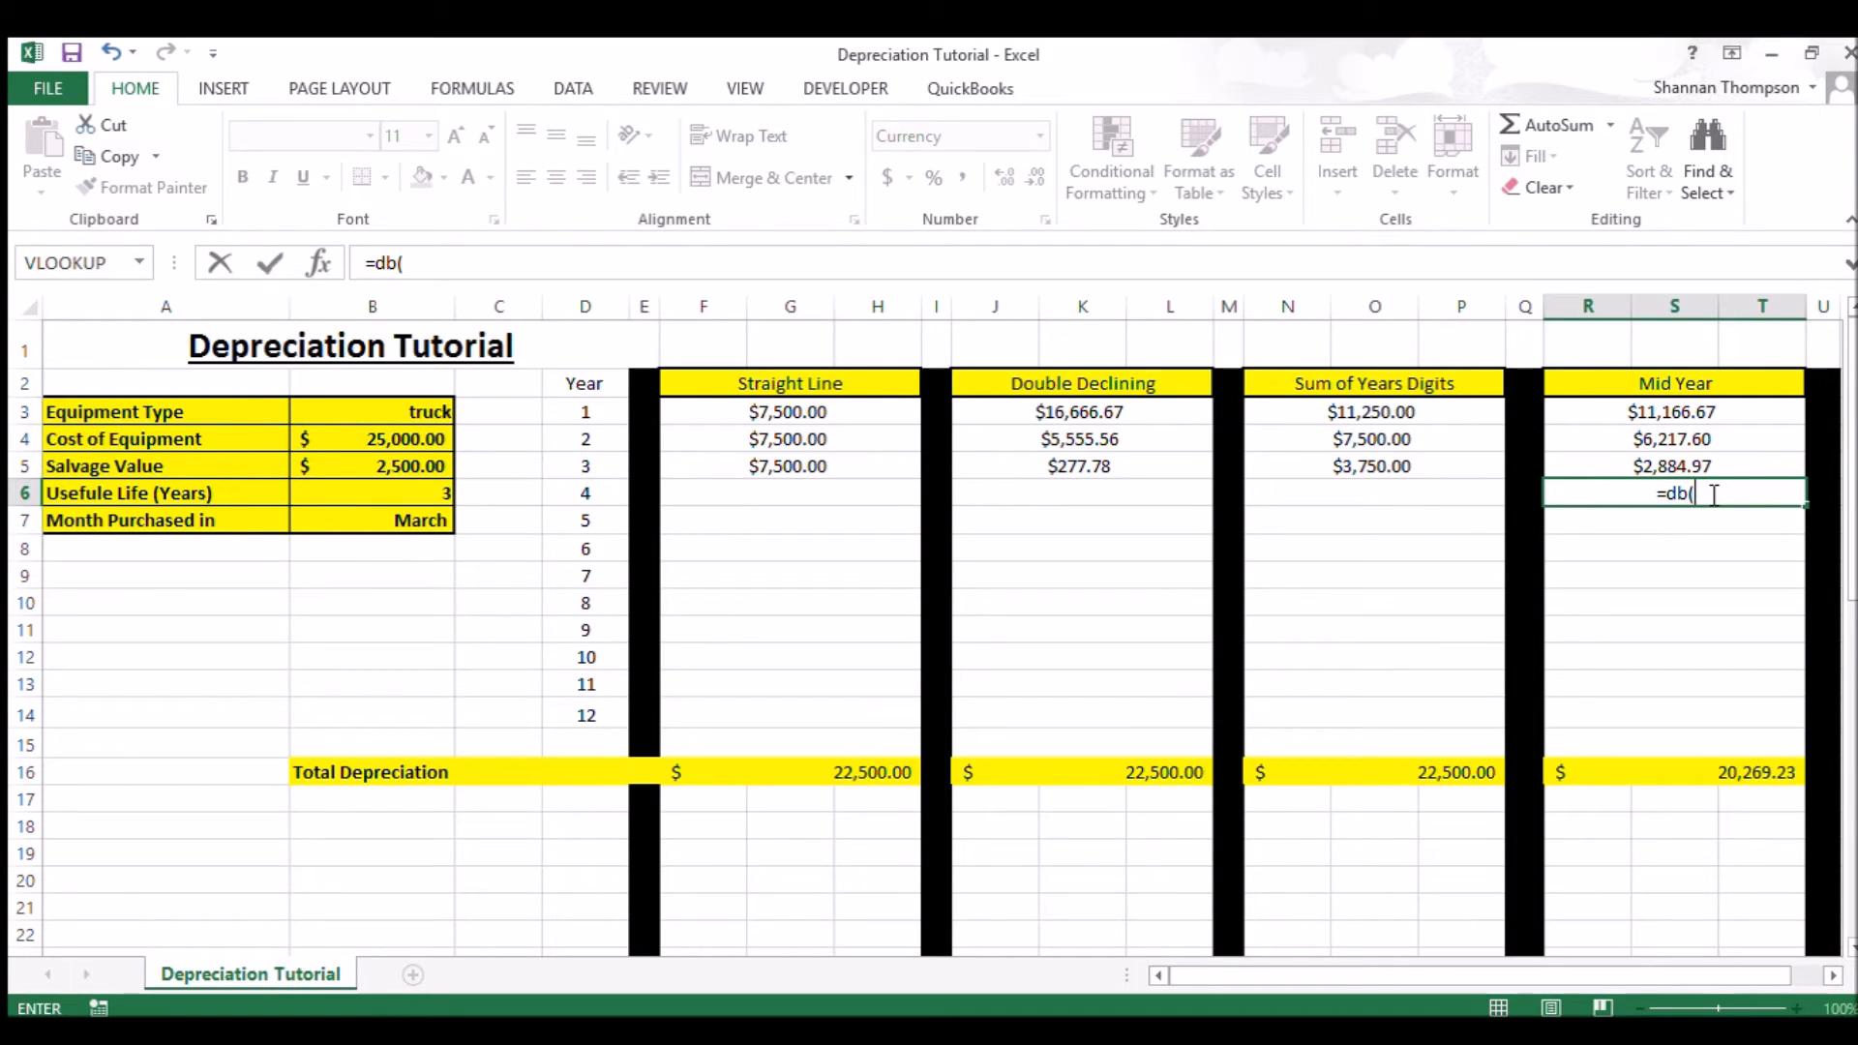
{"action": "left_click", "coordinate": [376, 442]}
{"action": "type", "text": ","}
{"action": "left_click", "coordinate": [348, 474]}
{"action": "type", "text": ","}
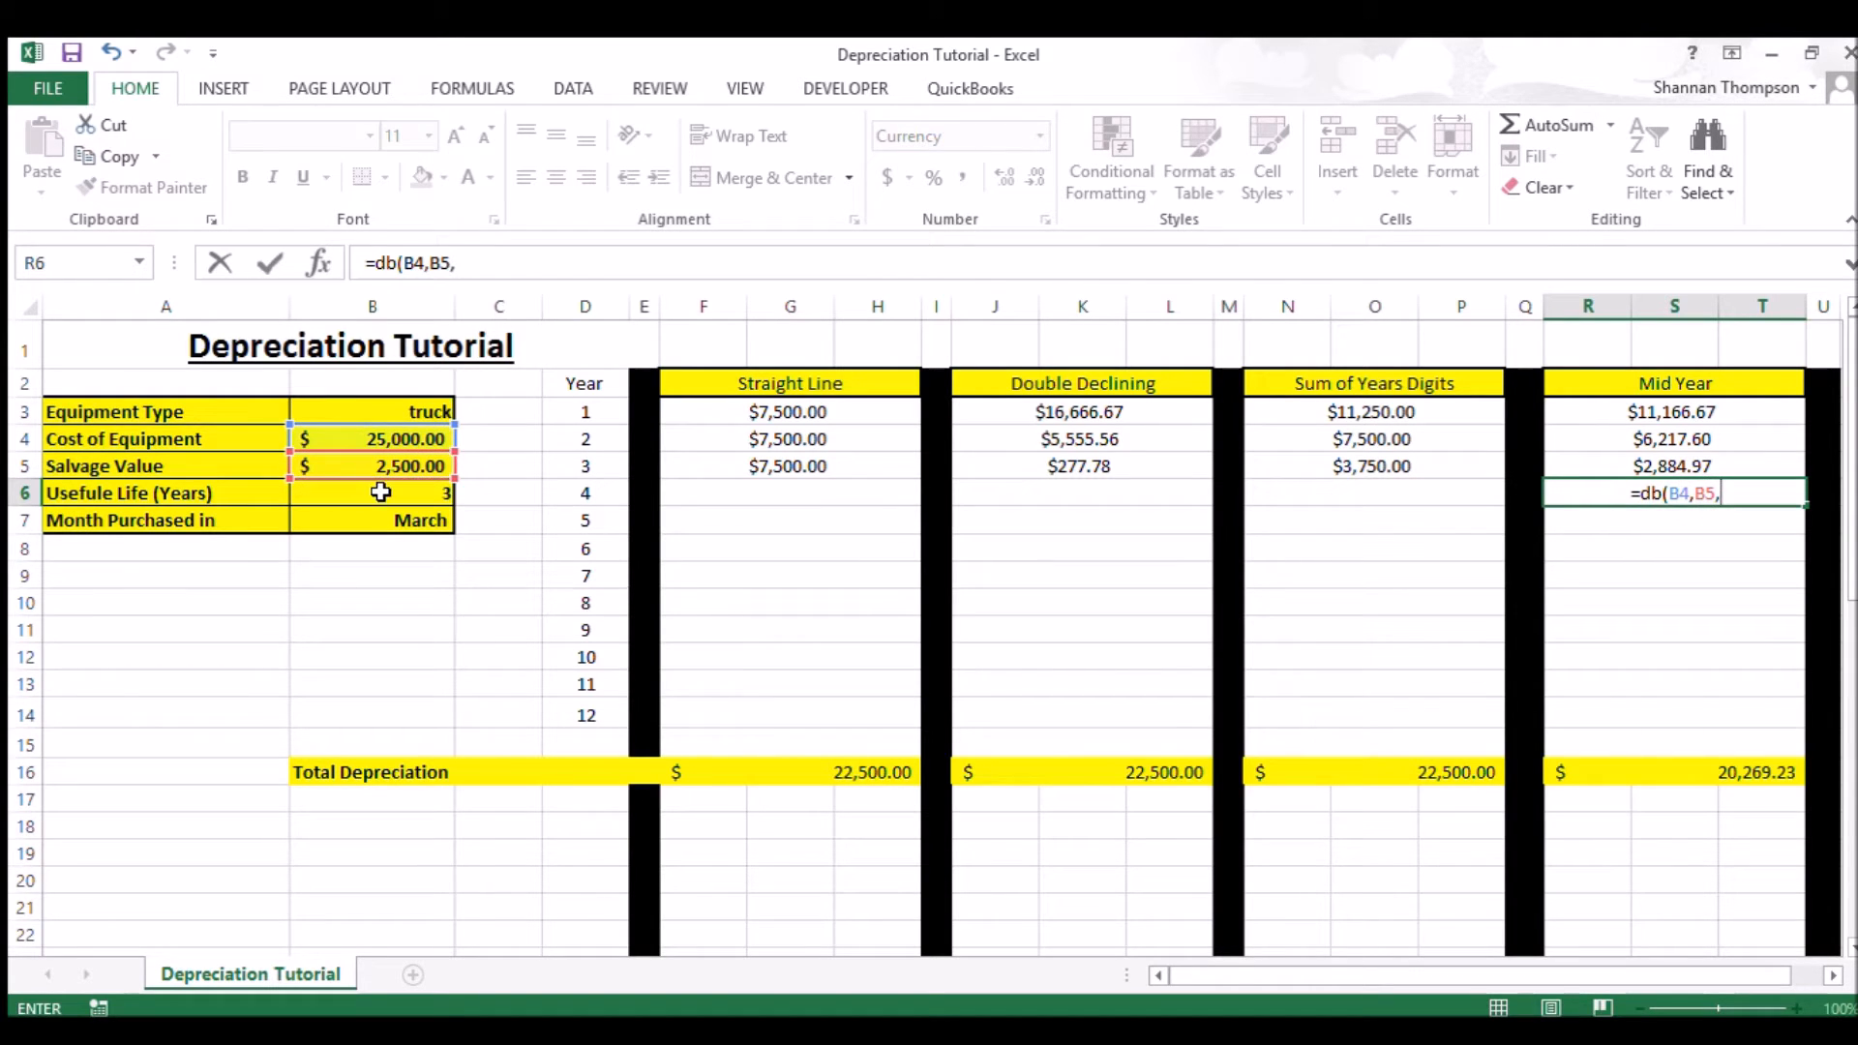
{"action": "left_click", "coordinate": [380, 499]}
{"action": "type", "text": ","}
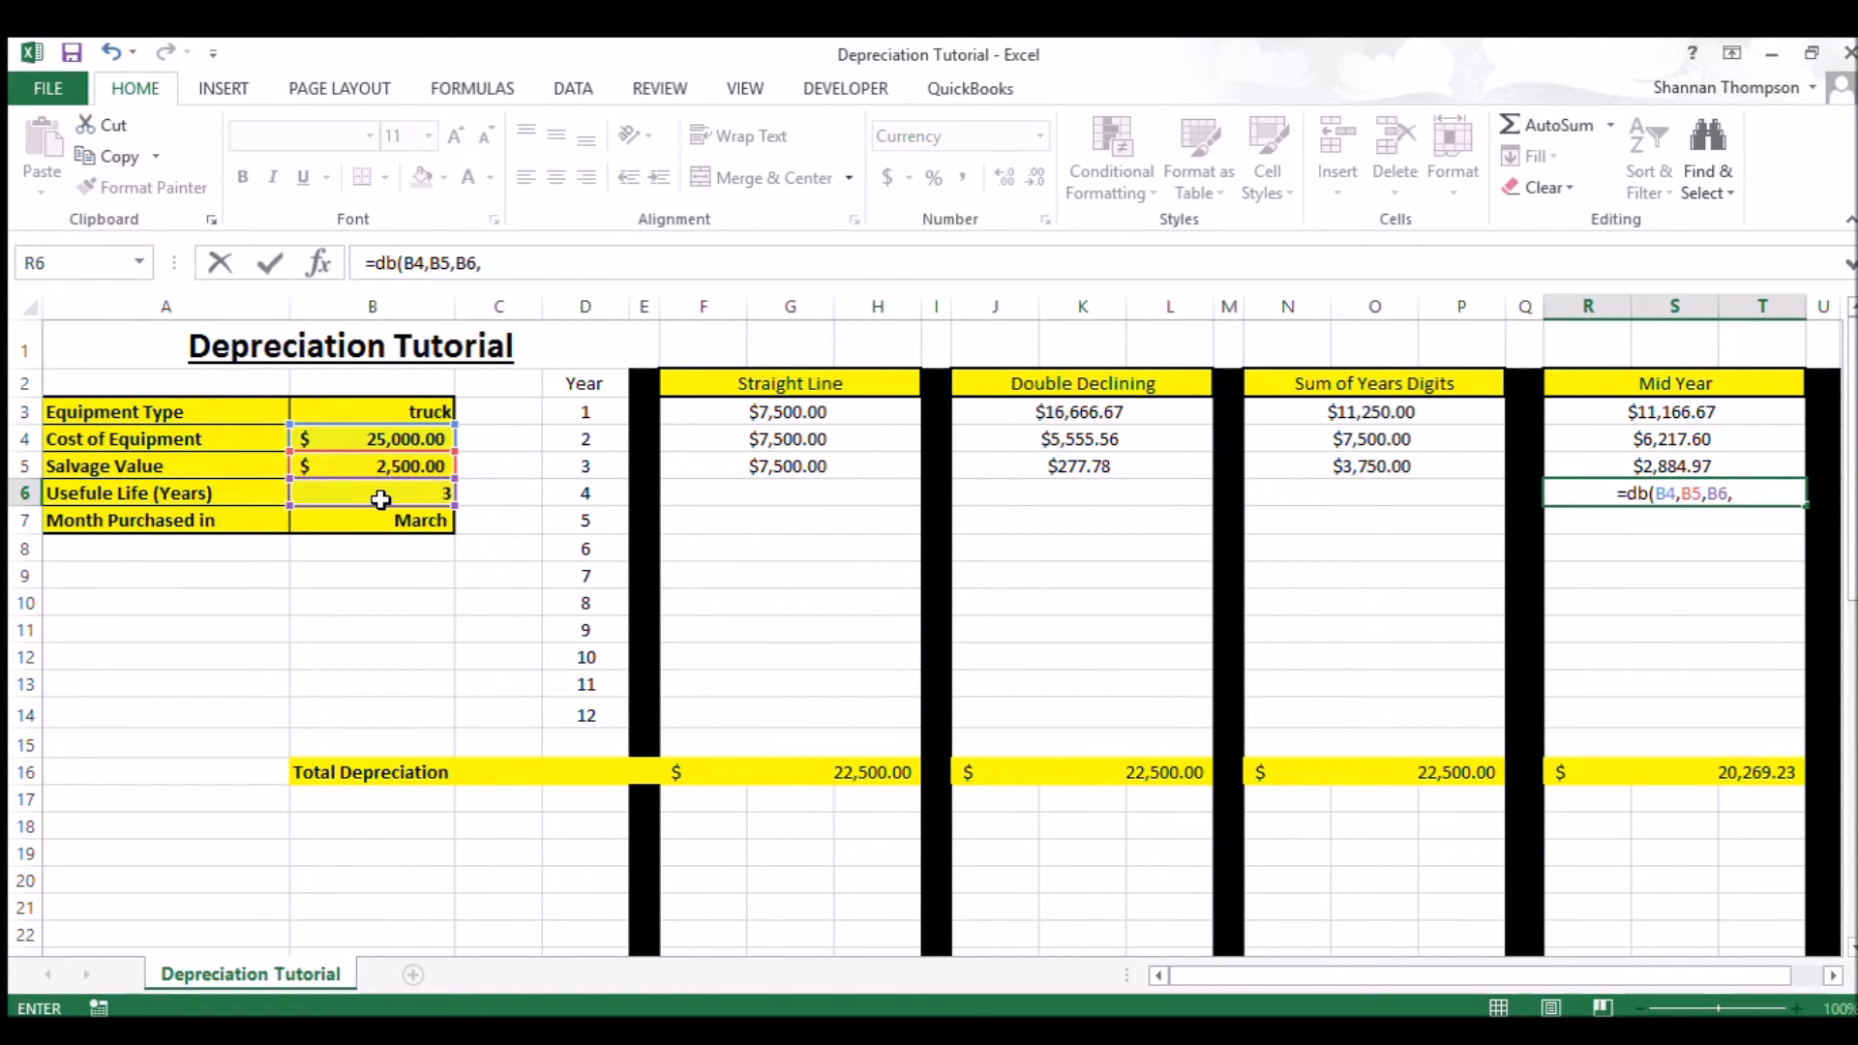
{"action": "type", "text": "4,"}
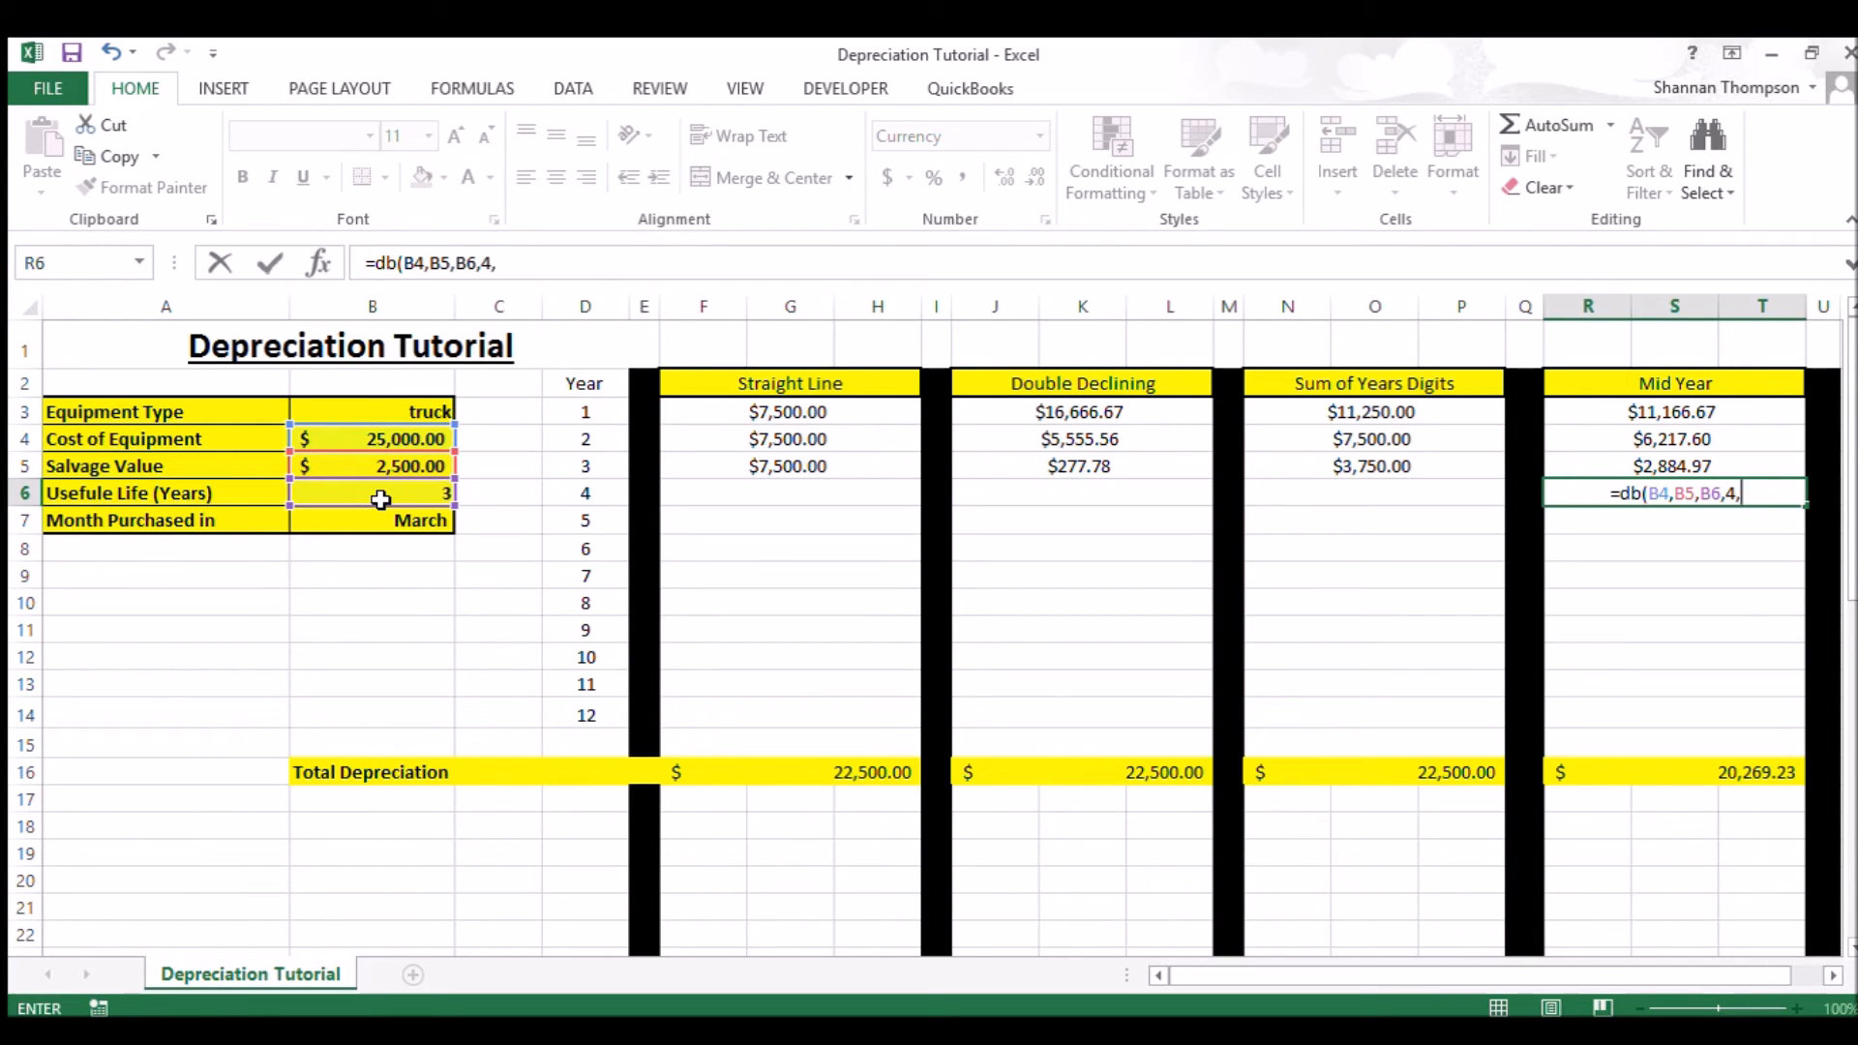
{"action": "type", "text": "2)"}
{"action": "key", "text": "ctrl+Return"}
{"action": "key", "text": "Return"}
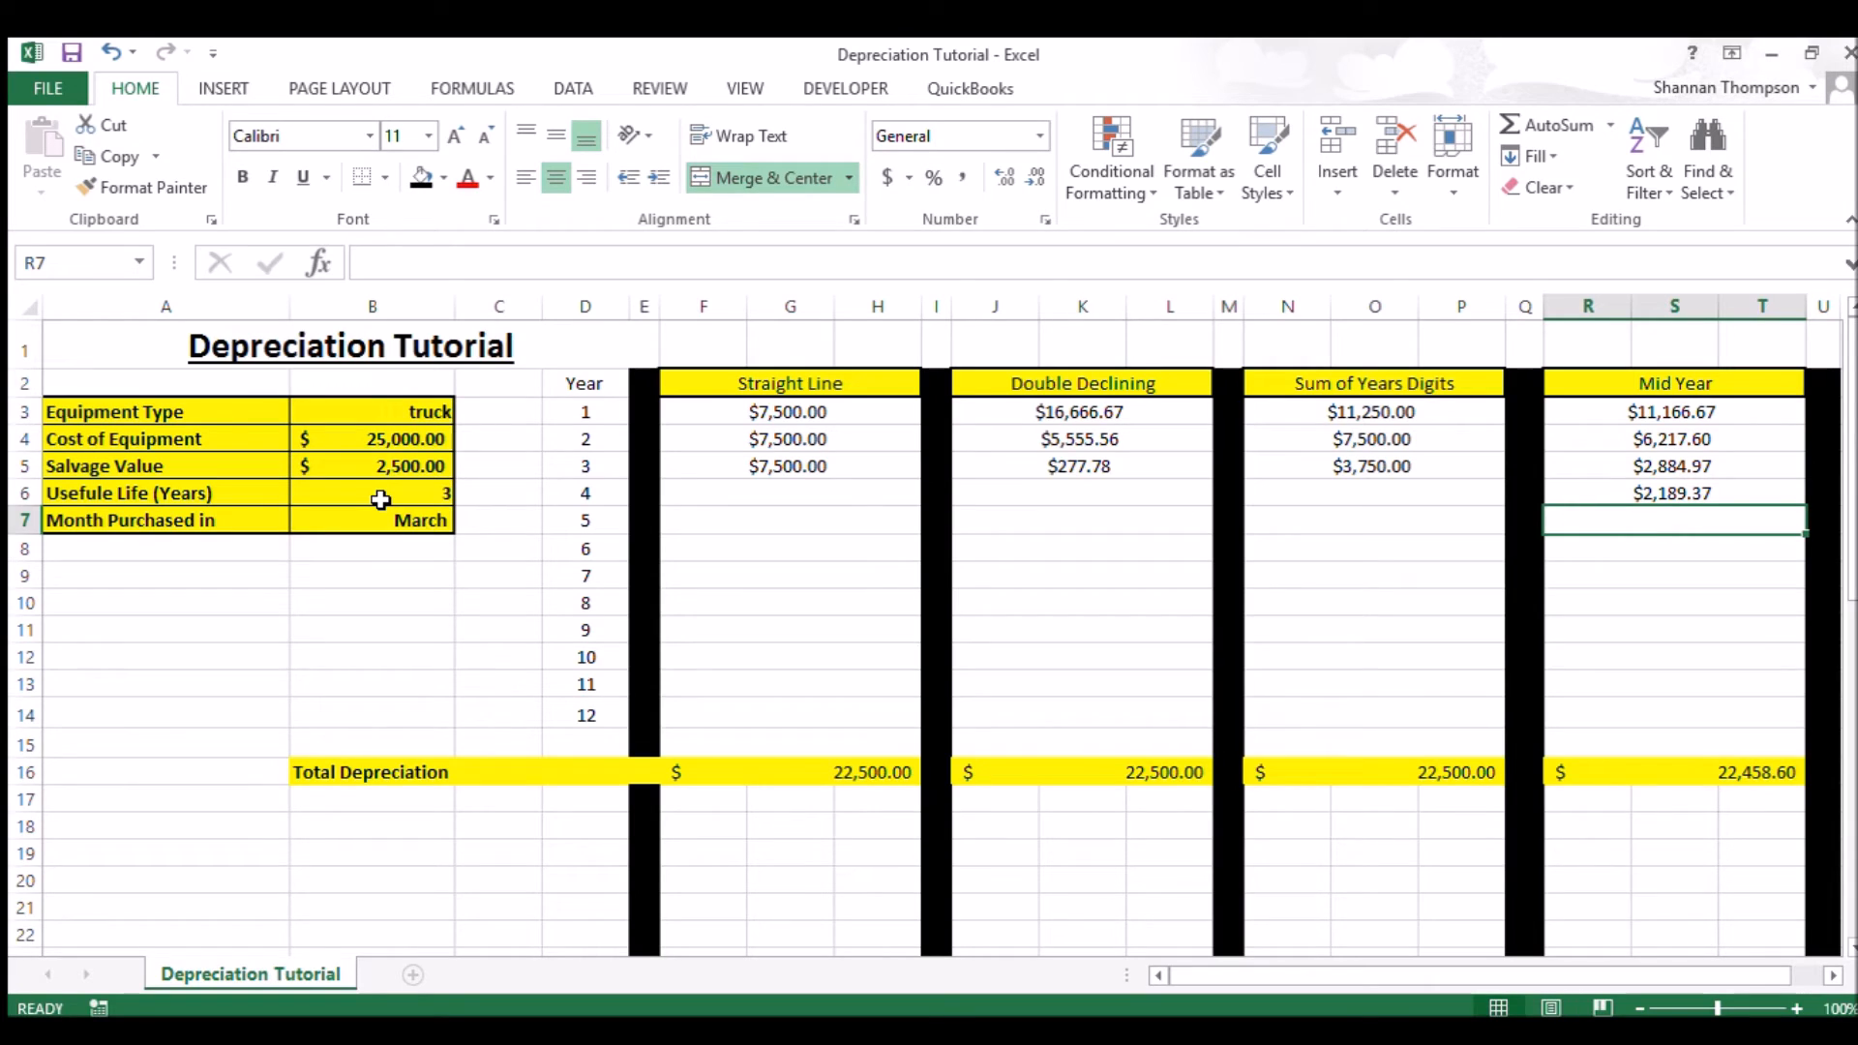